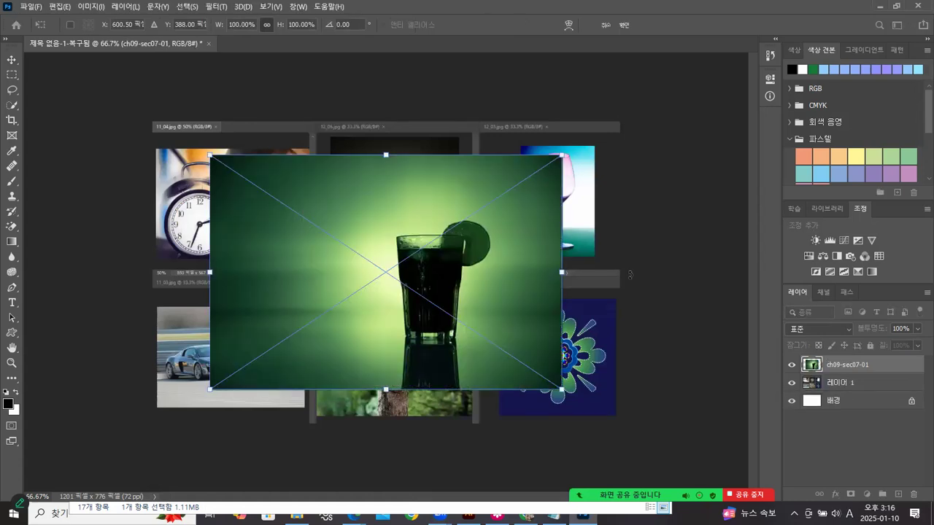
Step: Commit the placed ch09-sec07-01 image and close the untitled recovered document without saving
drag(207, 40, 261, 94)
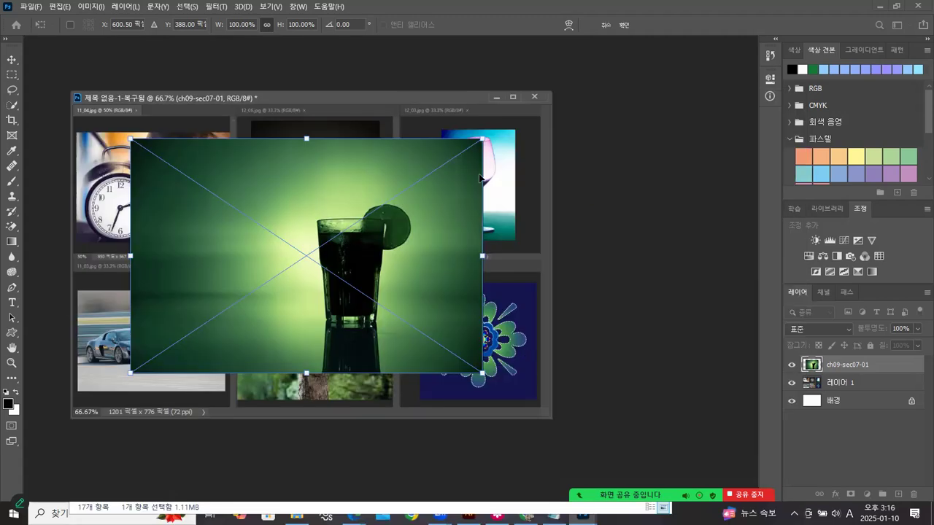
key(Return)
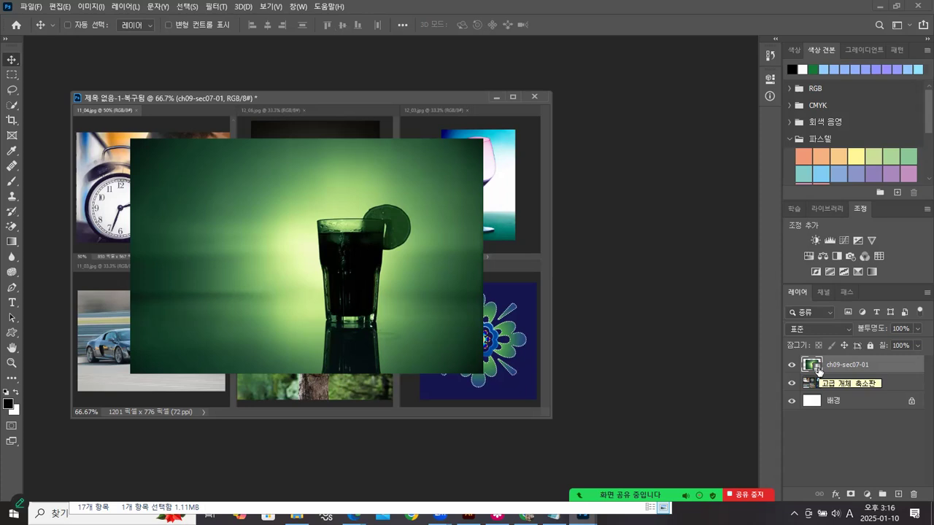
drag(272, 91, 343, 96)
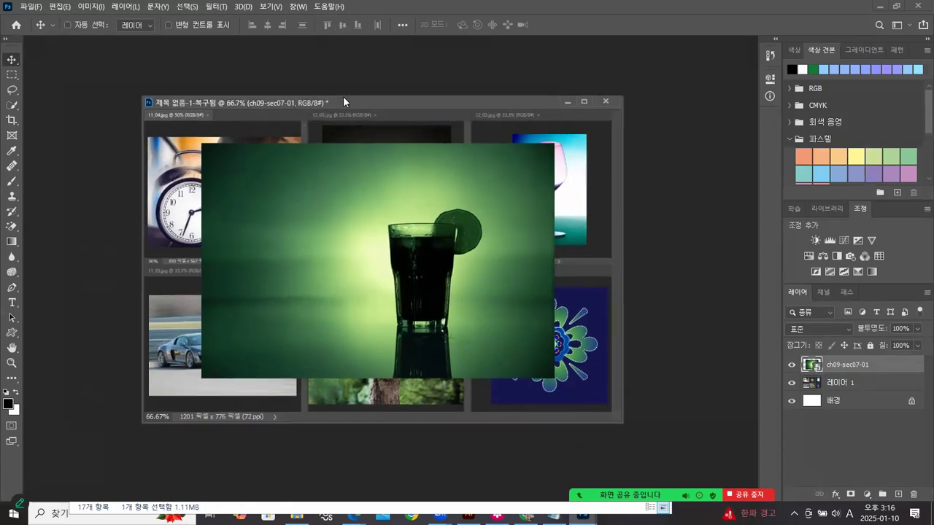
click(606, 102)
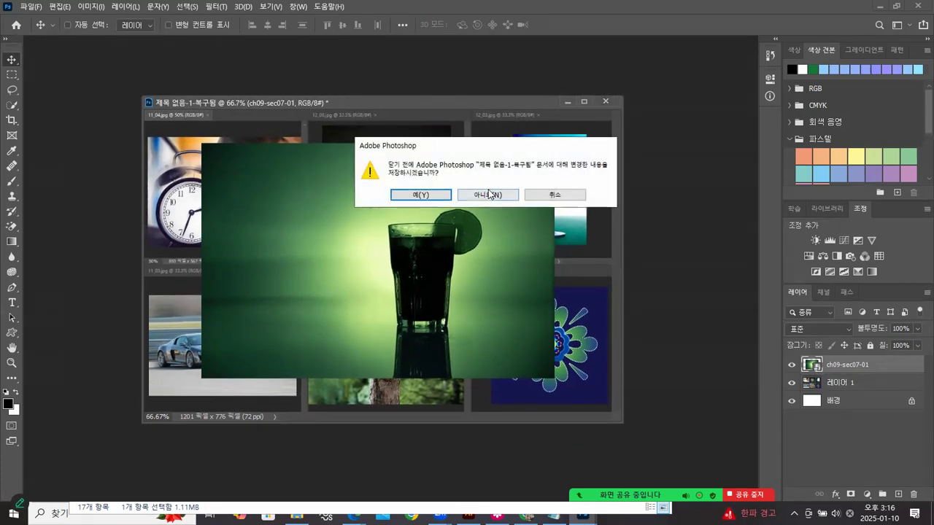
click(489, 195)
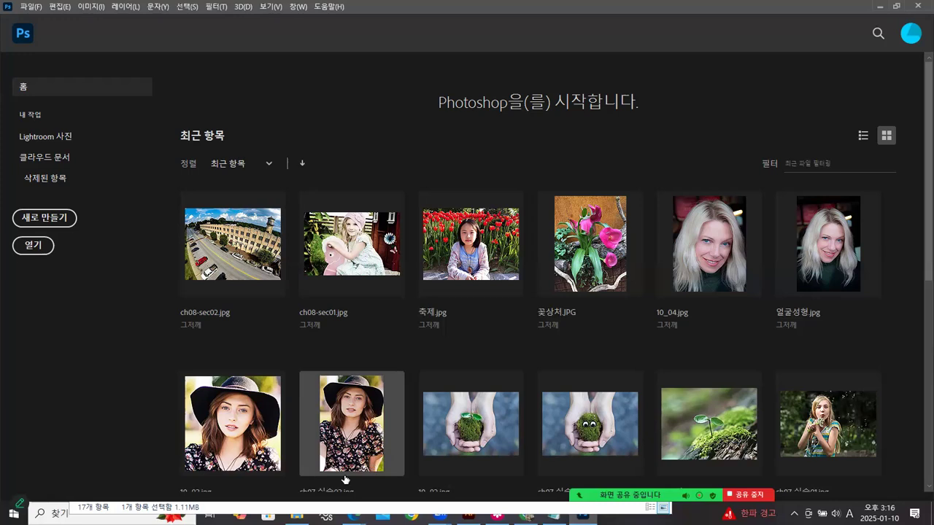
click(367, 507)
click(465, 356)
drag(425, 243, 43, 355)
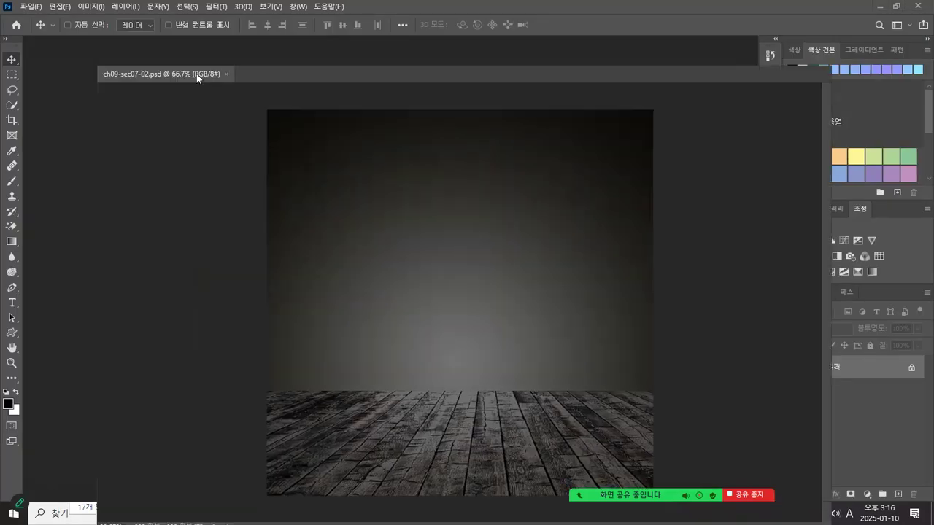
drag(196, 74, 284, 76)
click(549, 77)
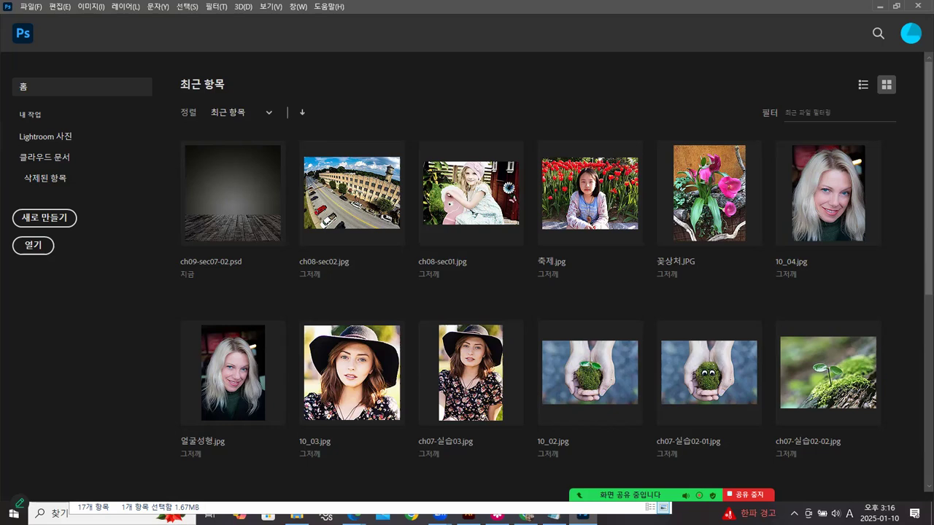
Step: Open ch09-sec04-02.psd from the ch09 folder and float it in its own window
click(296, 515)
click(544, 339)
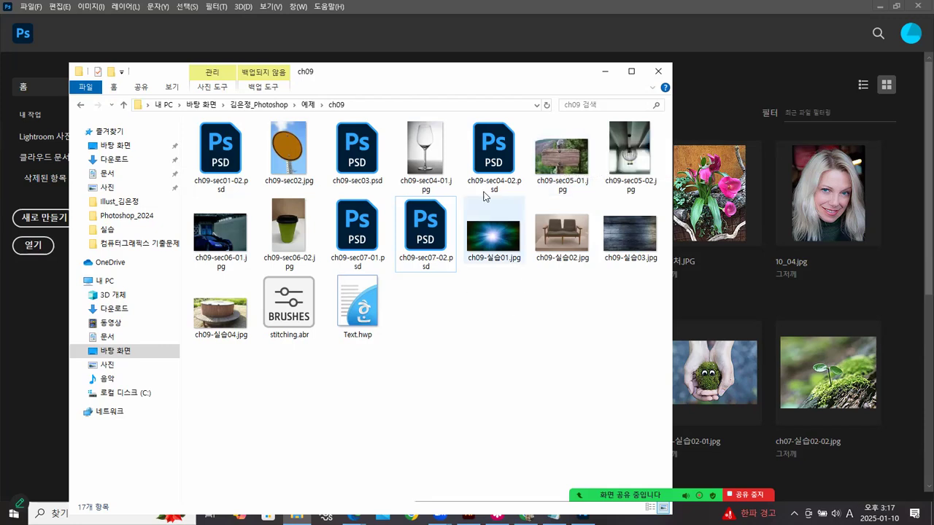
drag(493, 149, 39, 351)
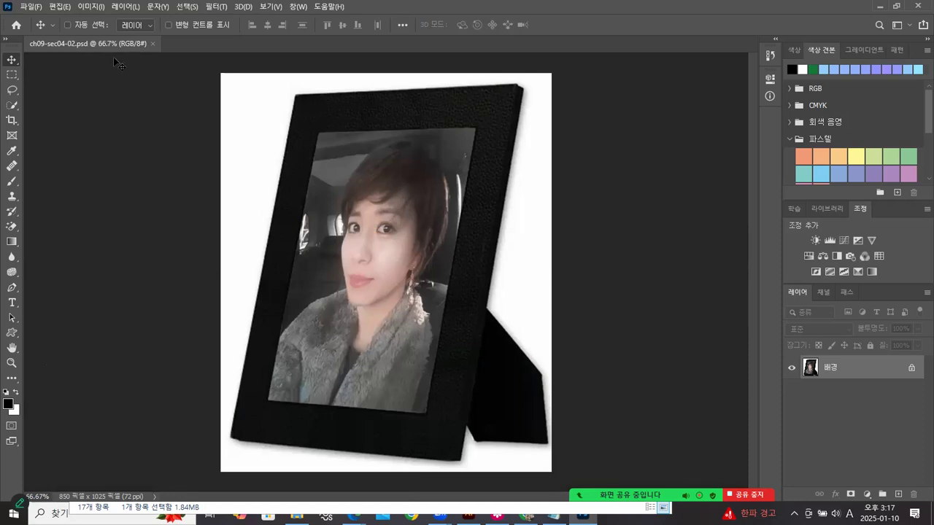
drag(116, 46, 282, 68)
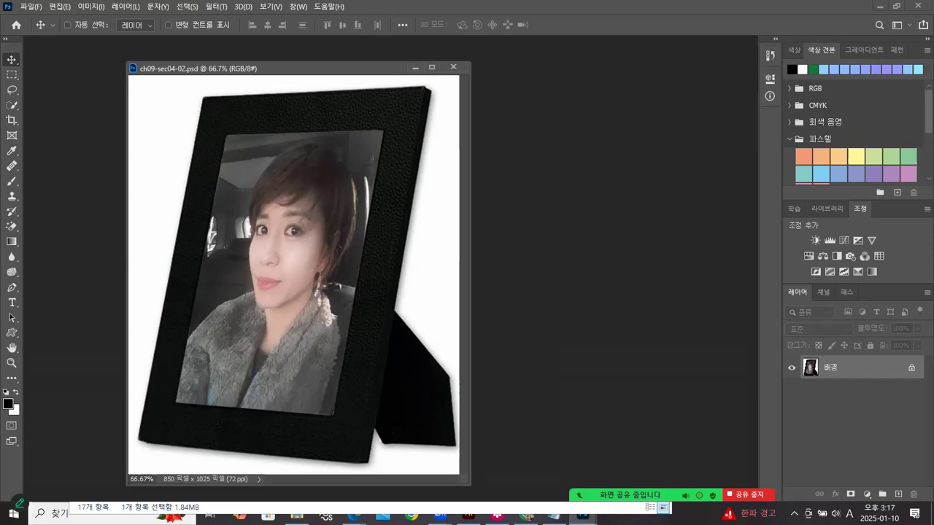
Step: Bring up the ch09 folder window and minimize it, then shift the floating picture frame document slightly up and left
click(297, 515)
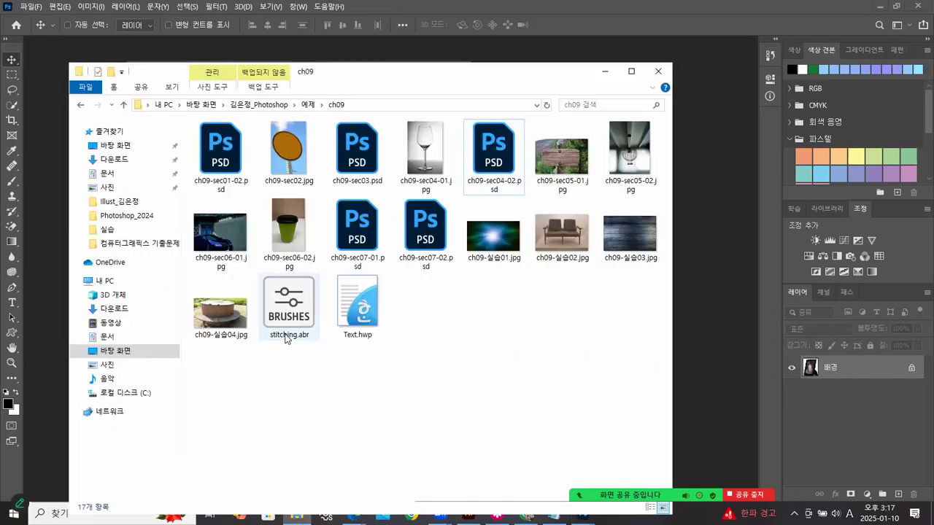
drag(359, 71, 635, 55)
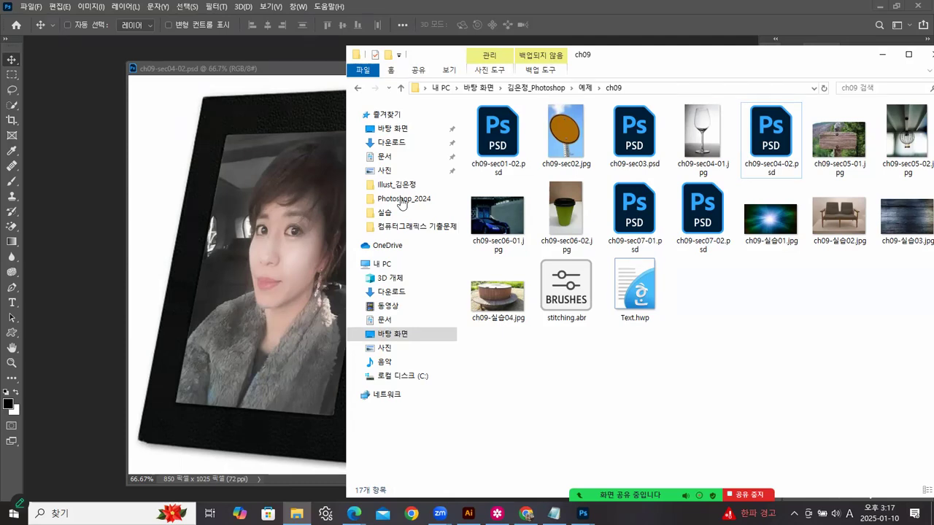
drag(639, 60, 617, 60)
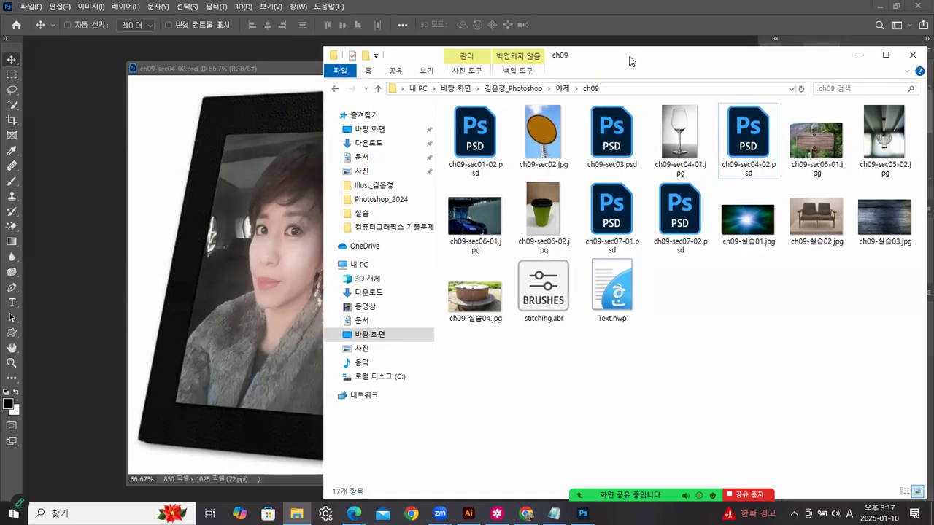
click(861, 54)
drag(400, 60, 387, 49)
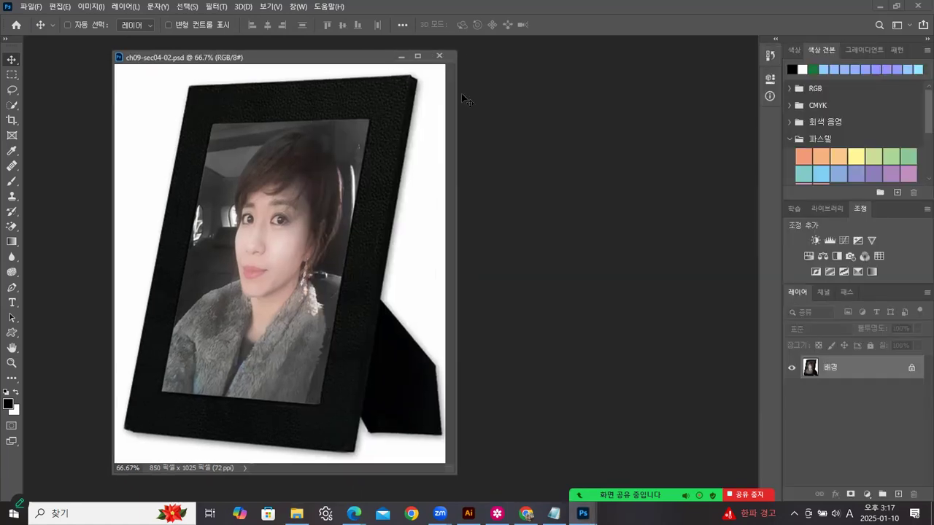
Step: Close the Adjustments and Swatches panel groups so only the Layers group remains, and collapse the History panel after checking it
click(926, 210)
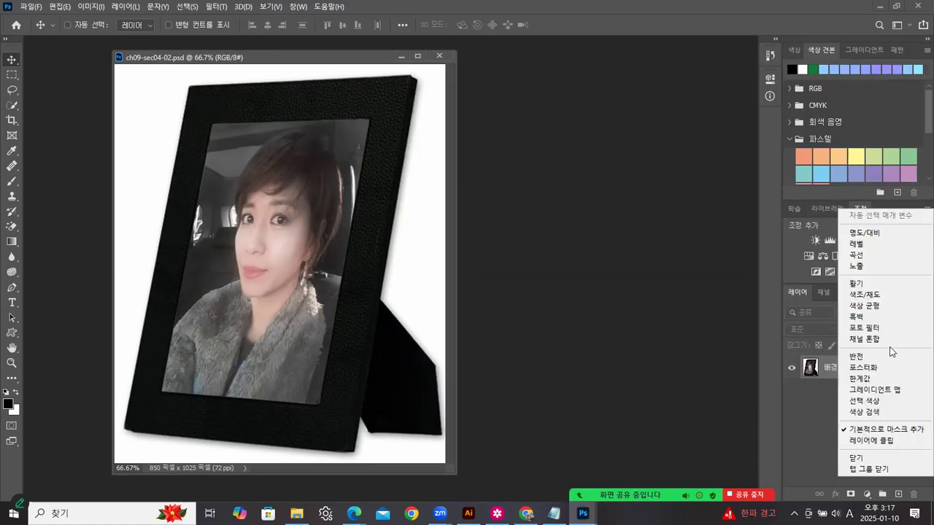
click(868, 469)
click(925, 51)
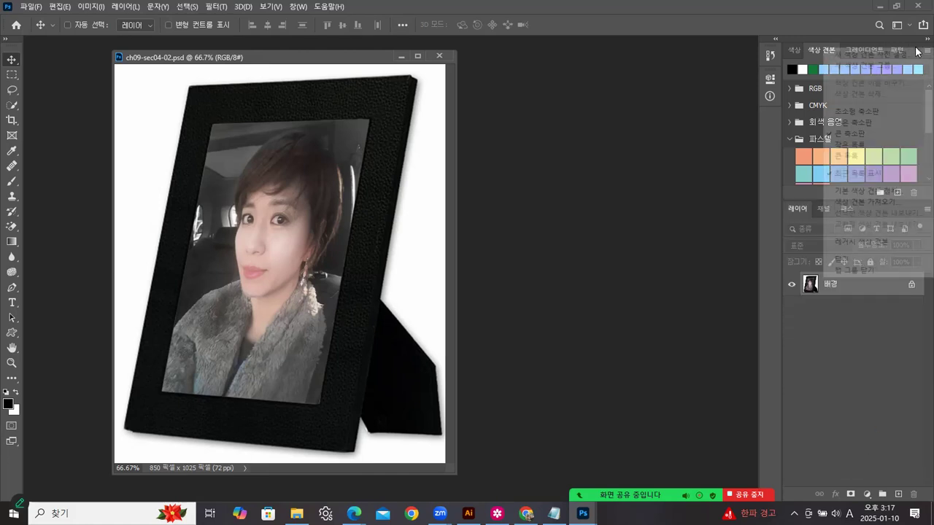
click(850, 270)
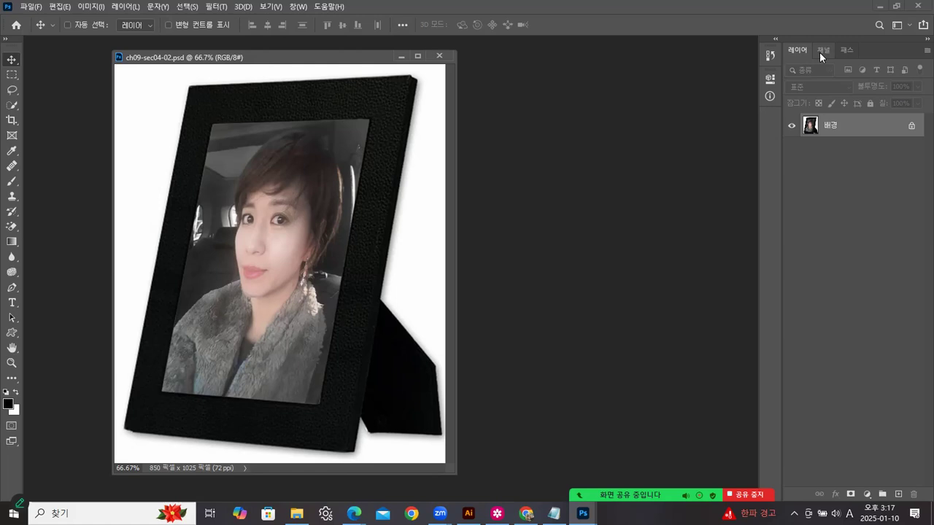
click(769, 54)
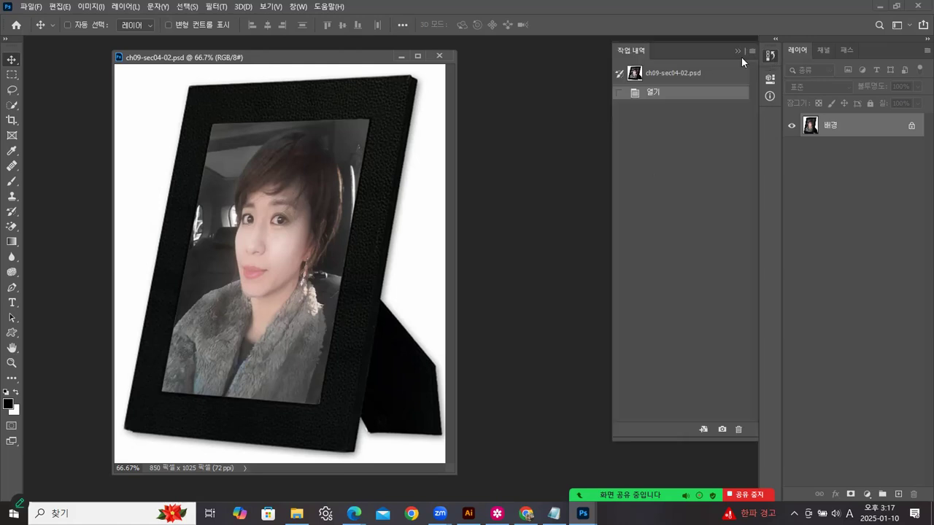
click(740, 50)
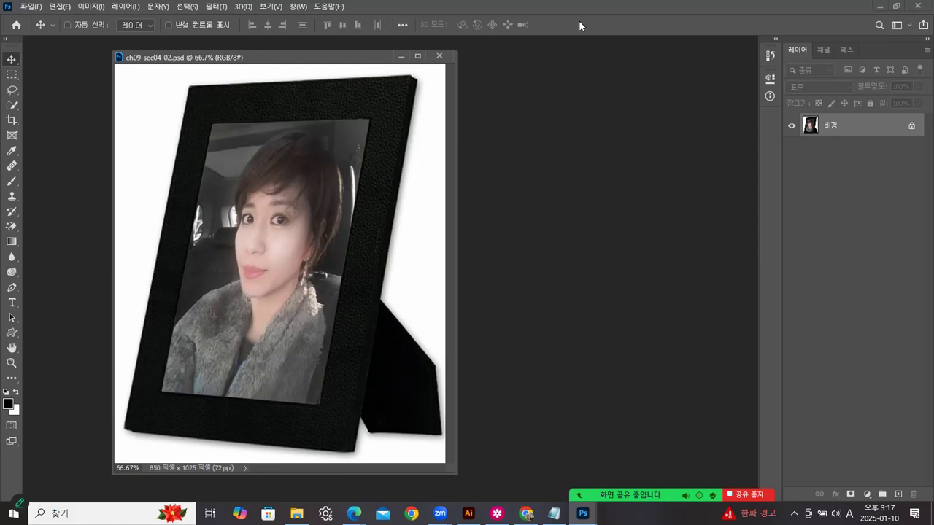
Step: Select the saved work path around the photo frame and add a new empty layer above the background
click(847, 49)
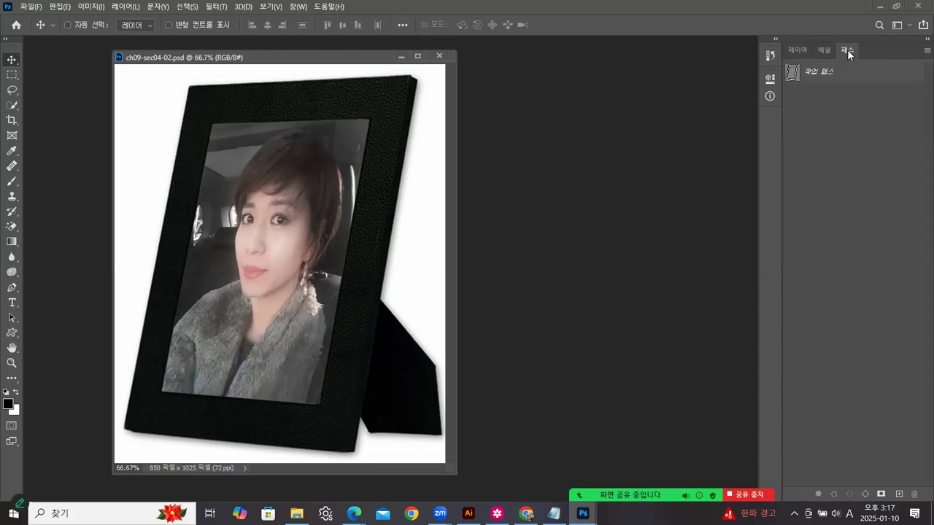
click(814, 77)
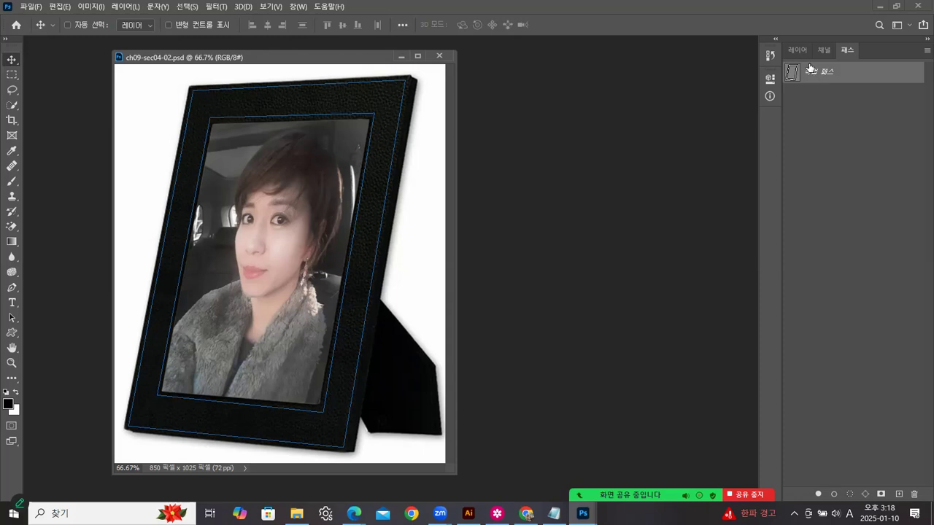
click(798, 50)
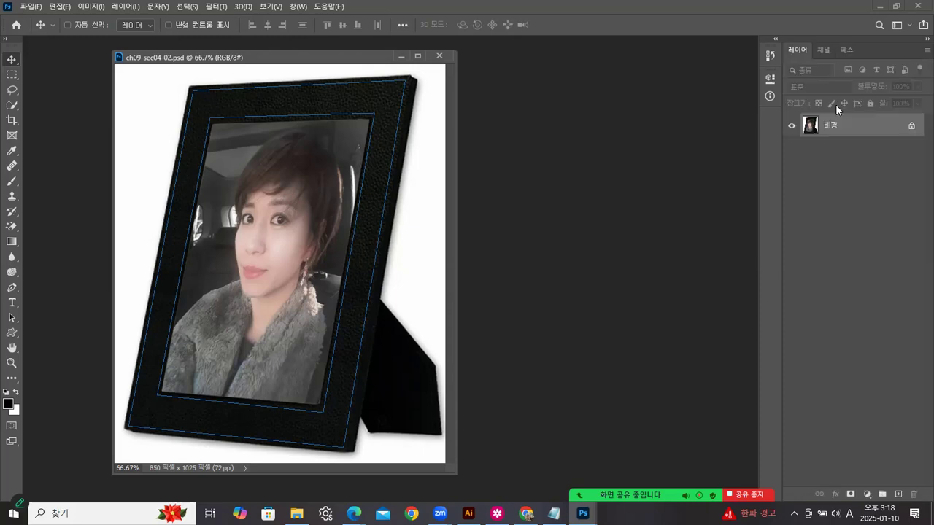
click(898, 494)
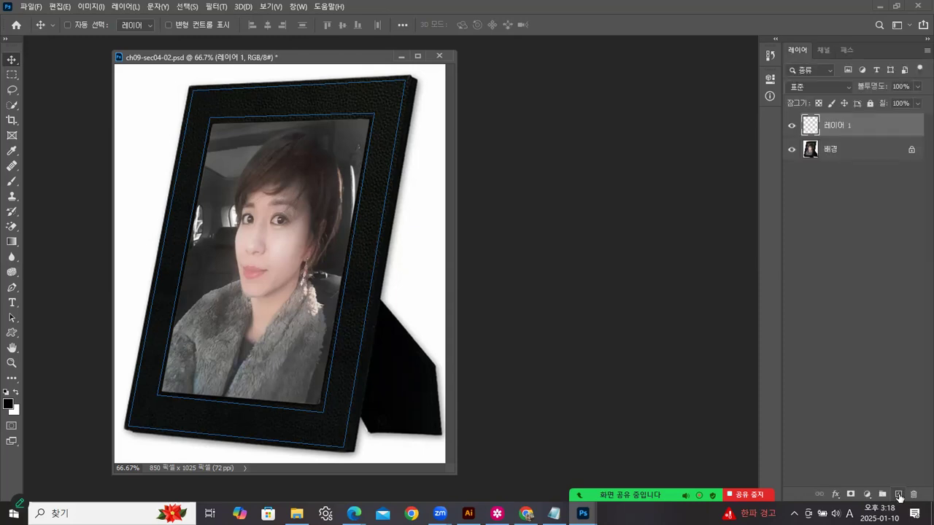
Step: Set the foreground colour to white and choose the brush "Kyle의 컨셉 브러시 - 나뭇잎 혼합" from the special effects brushes (특수 효과 브러시)
click(846, 49)
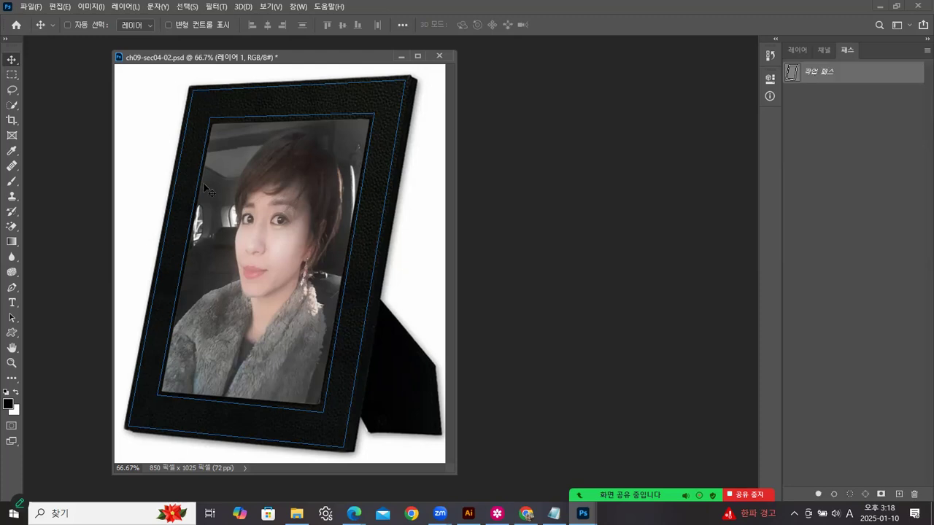
click(15, 394)
click(12, 181)
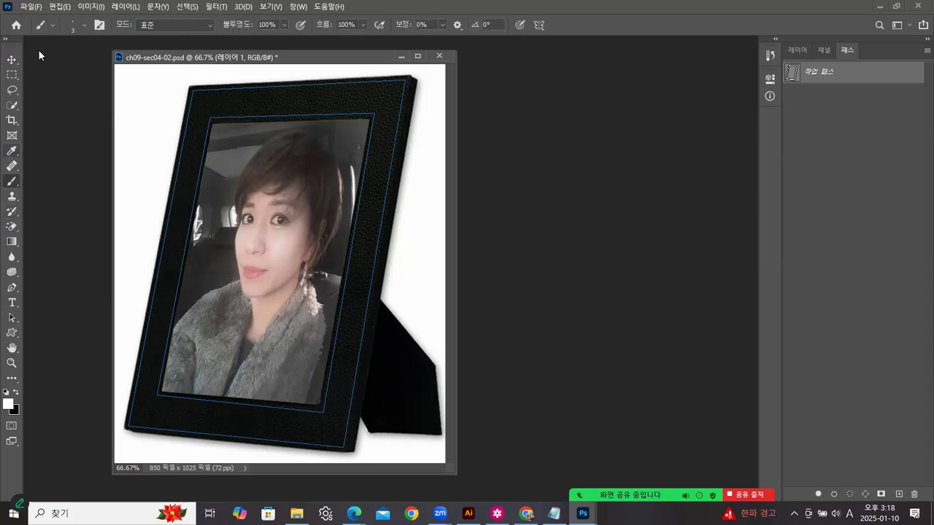
click(85, 26)
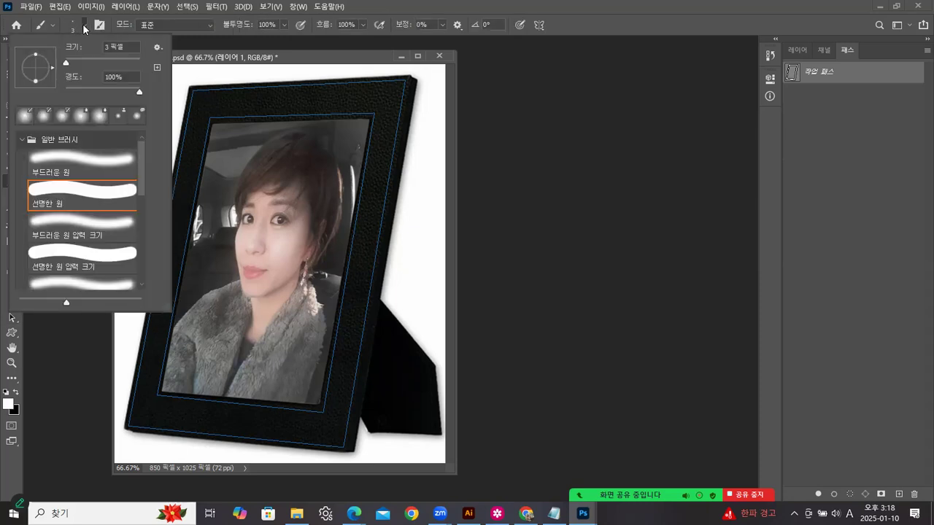
mouse_move(142, 189)
mouse_down()
mouse_move(149, 279)
mouse_move(148, 186)
mouse_move(139, 186)
mouse_up()
click(21, 140)
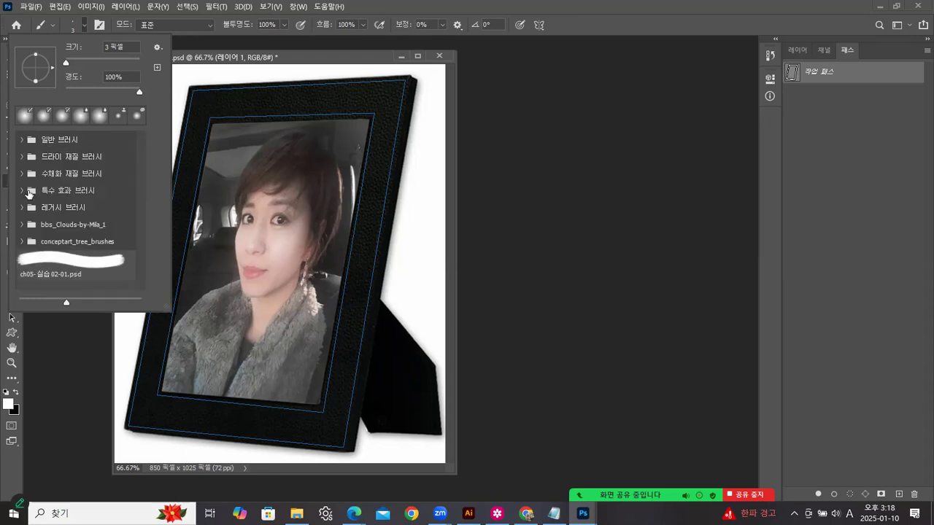
click(27, 193)
scroll(137, 220, down, 1)
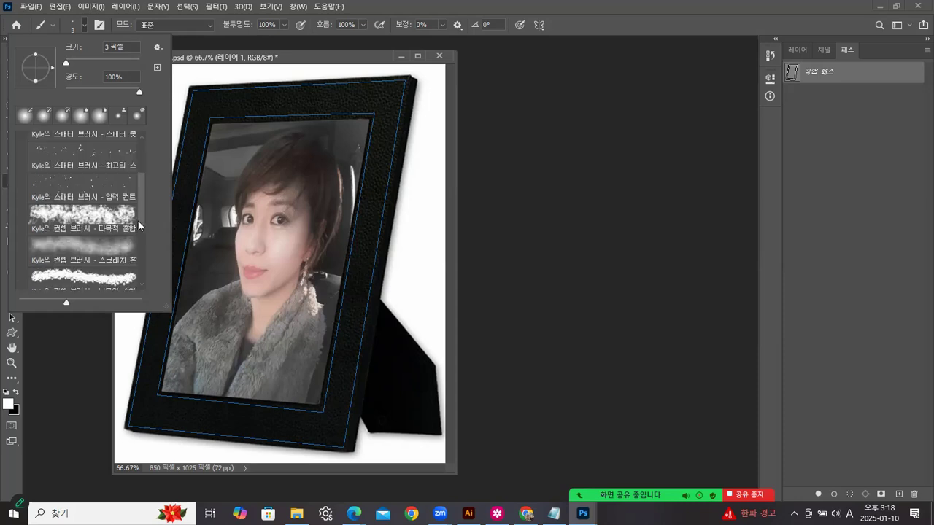
scroll(138, 228, down, 2)
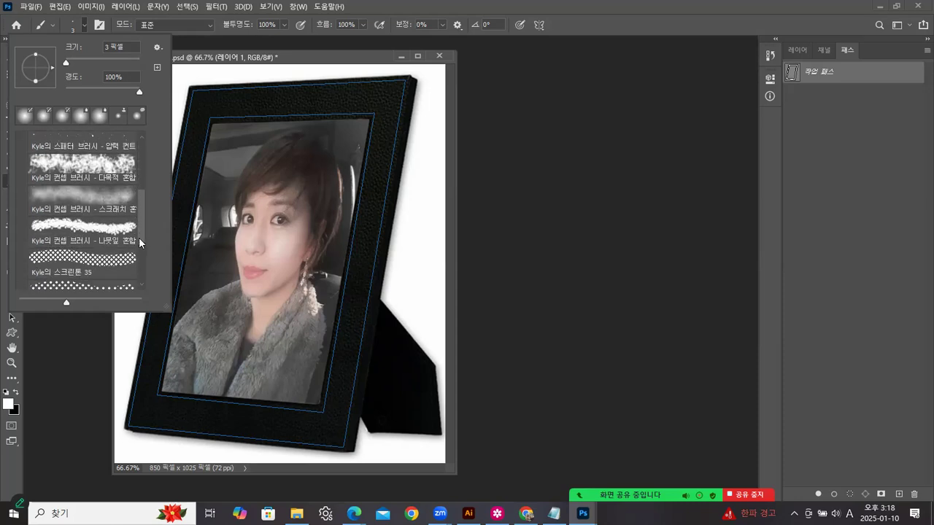
click(119, 232)
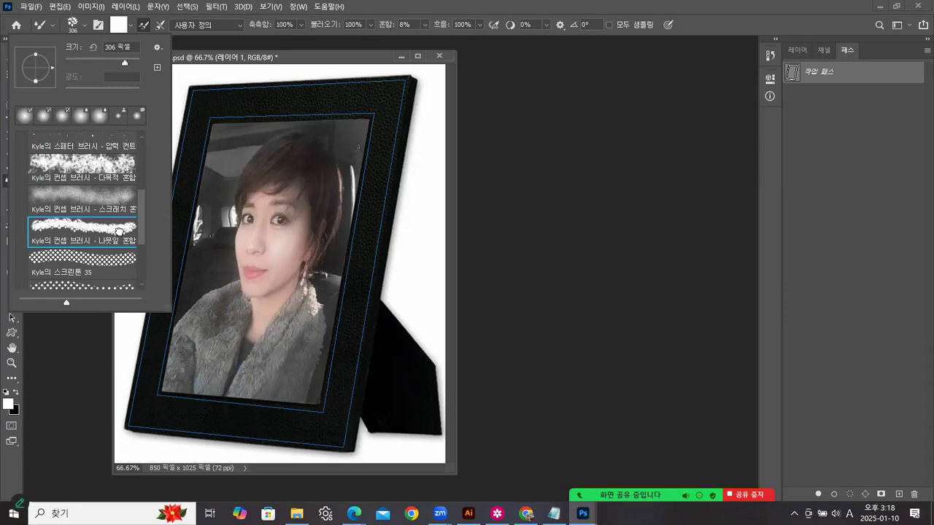
Step: Stroke the work path with the leaf brush on 레이어 1, deselect the path, and return to the layer list
click(797, 49)
click(846, 50)
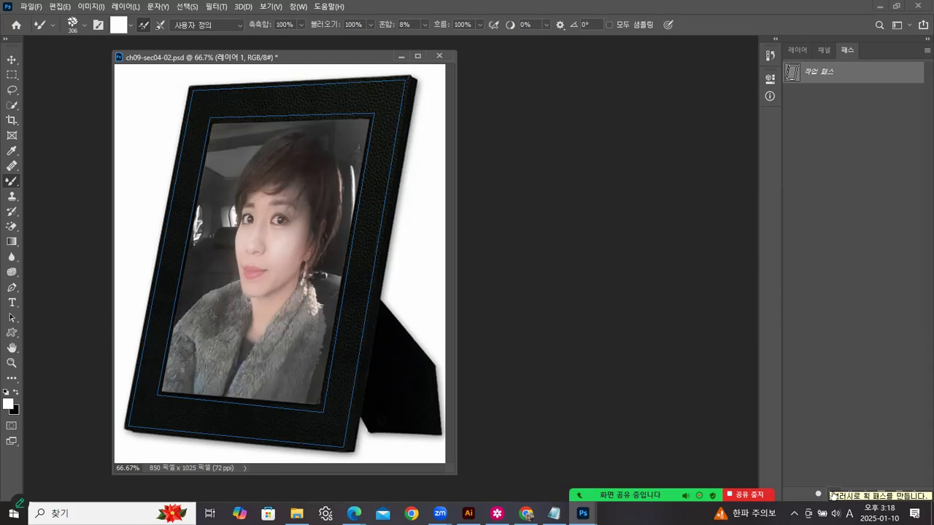
mouse_move(812, 77)
mouse_down()
mouse_move(845, 109)
mouse_move(861, 413)
mouse_move(834, 473)
mouse_move(836, 499)
mouse_up()
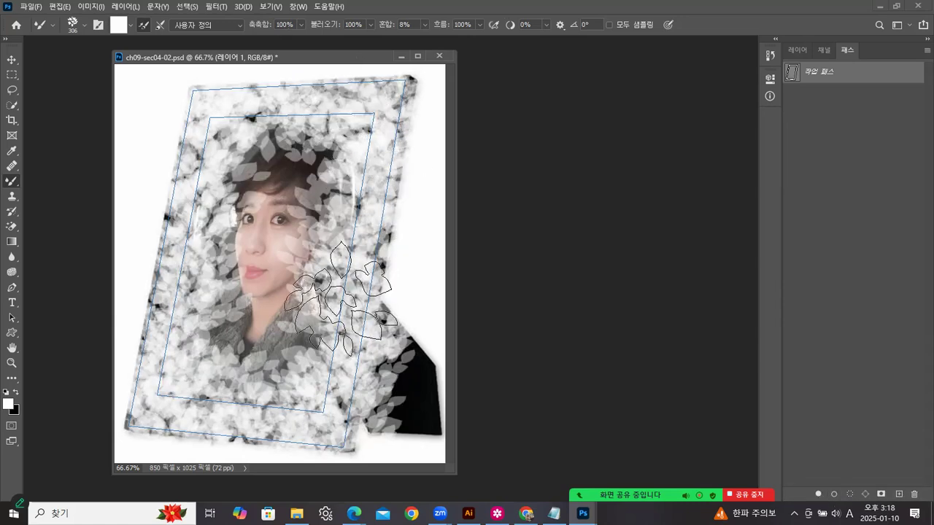
click(12, 59)
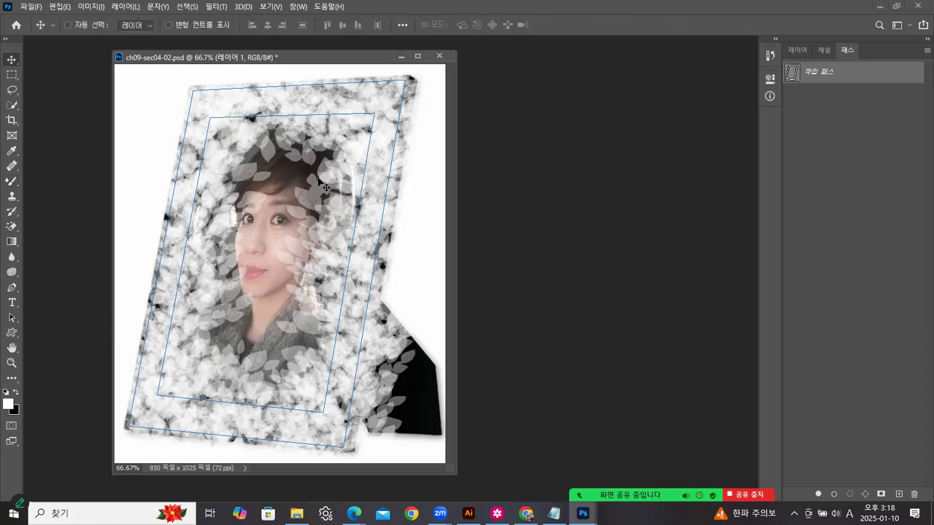
click(854, 108)
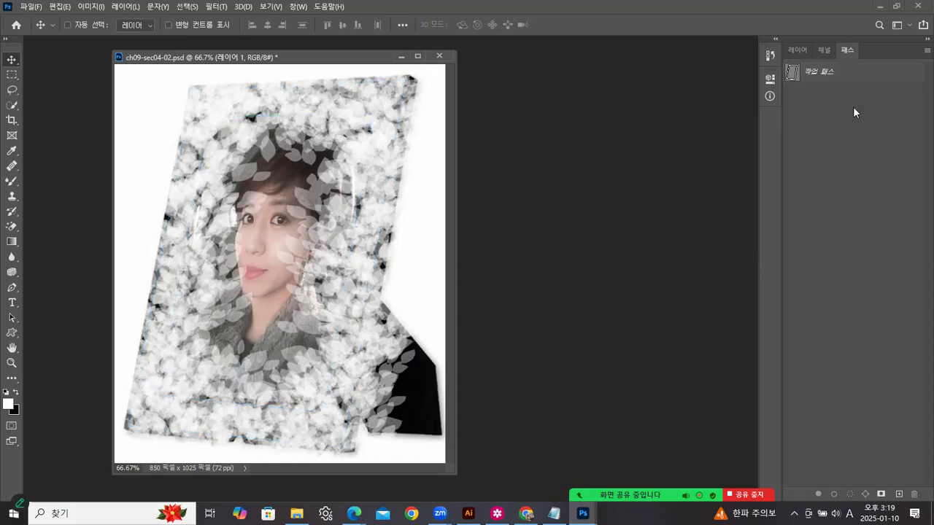
click(797, 49)
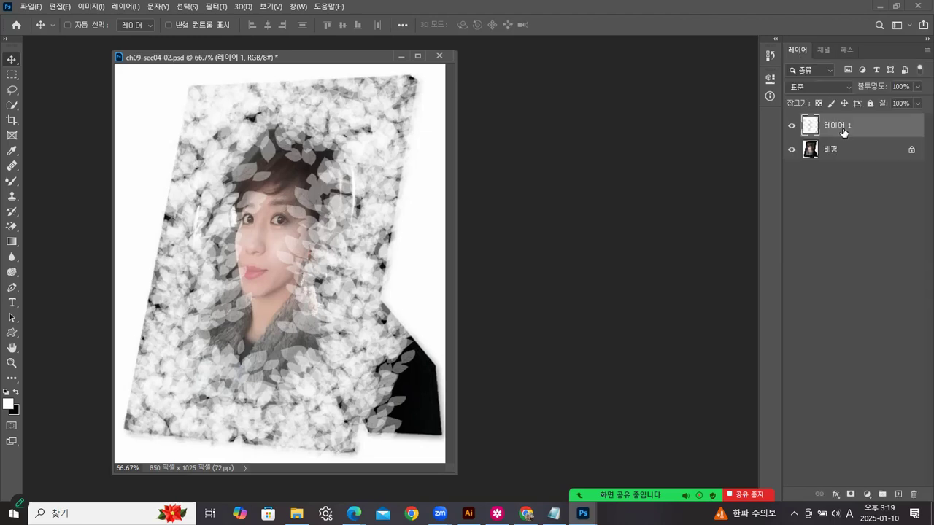
Step: Replace the leaf-stroked 레이어 1 with a new empty layer and select the work path (작업 패스)
drag(845, 132, 913, 494)
click(898, 493)
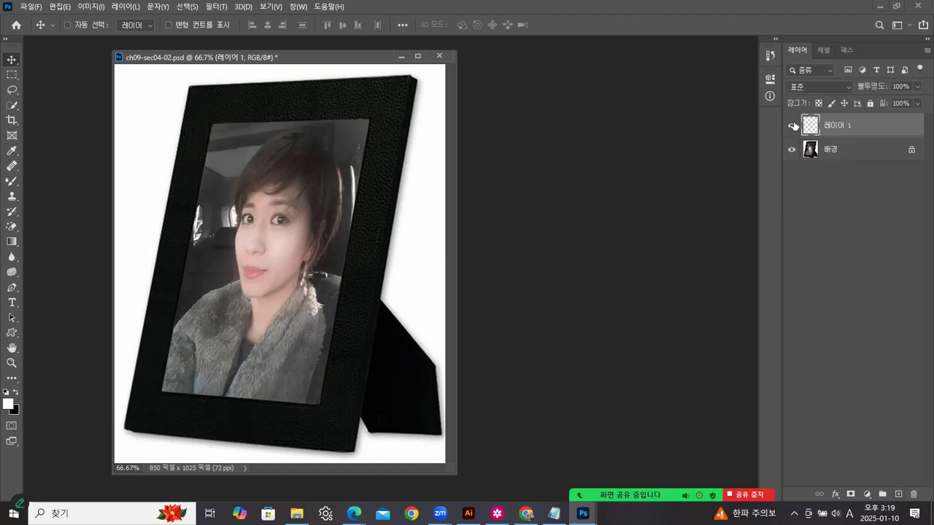
click(842, 51)
click(795, 76)
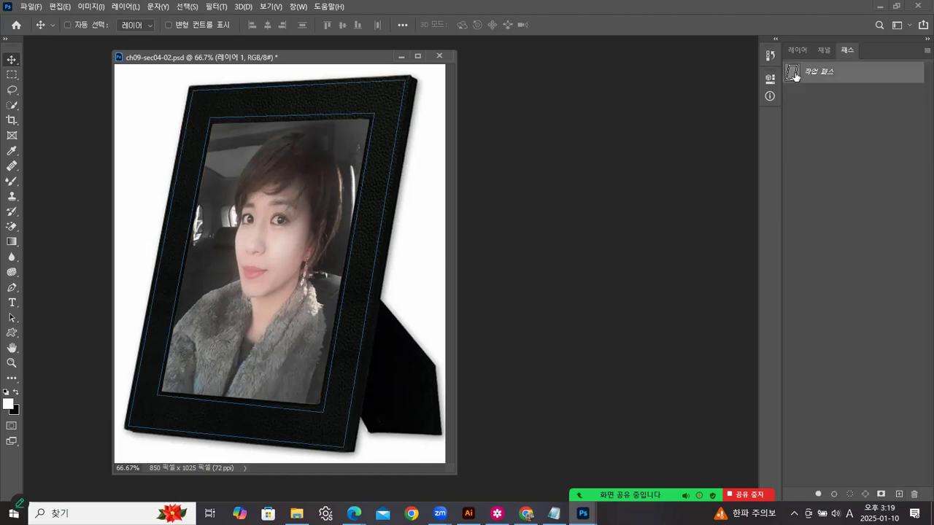
Step: Switch to File Explorer and load the brush file stitching.abr from the ch09 folder into Photoshop
click(297, 514)
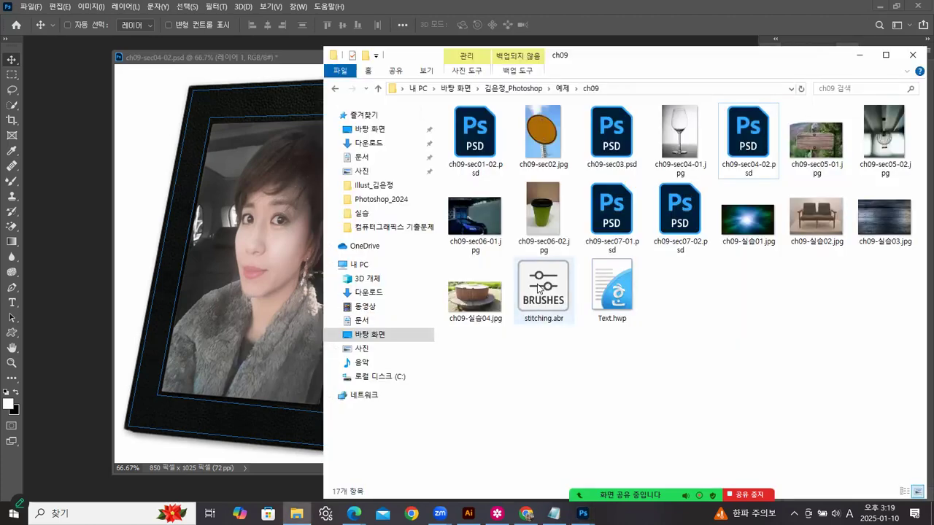
click(540, 288)
double_click(539, 289)
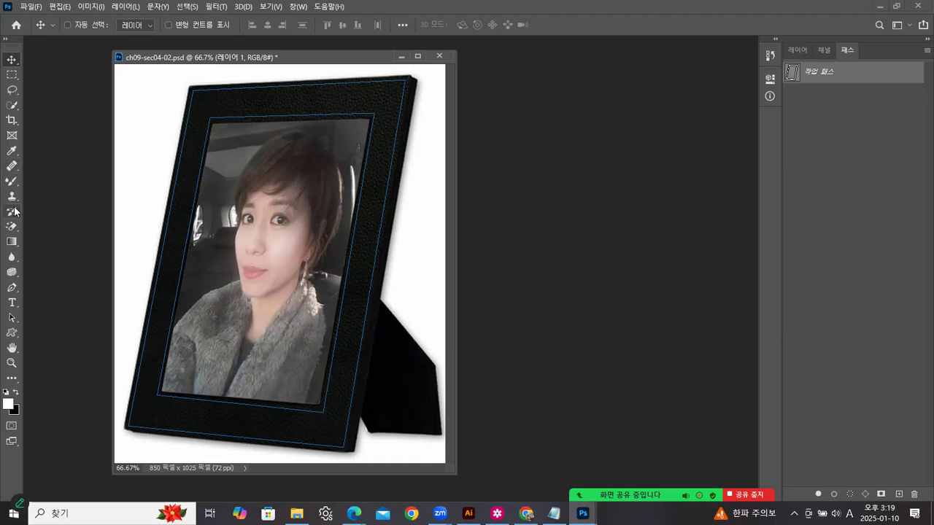
Step: Activate the Brush tool and choose the 30-pixel Even Backstitch brush from the stitching group
click(15, 182)
click(47, 181)
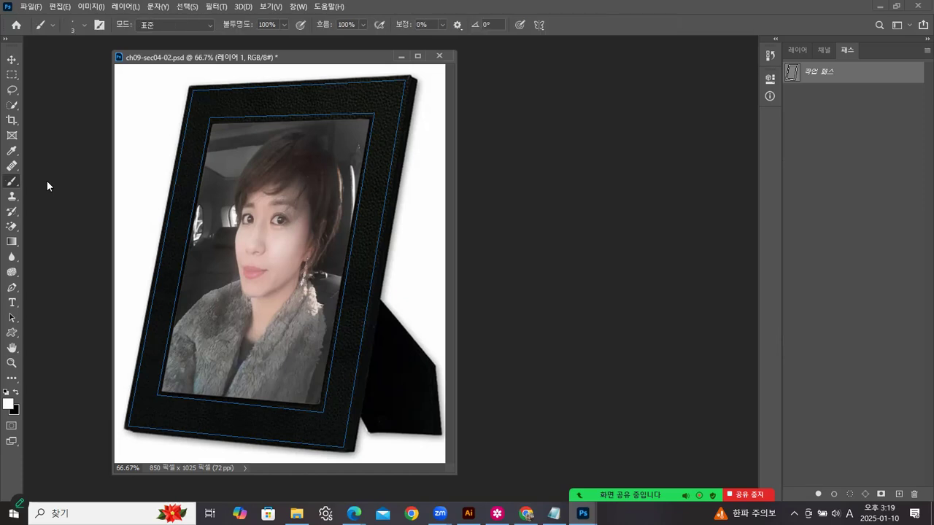
click(84, 24)
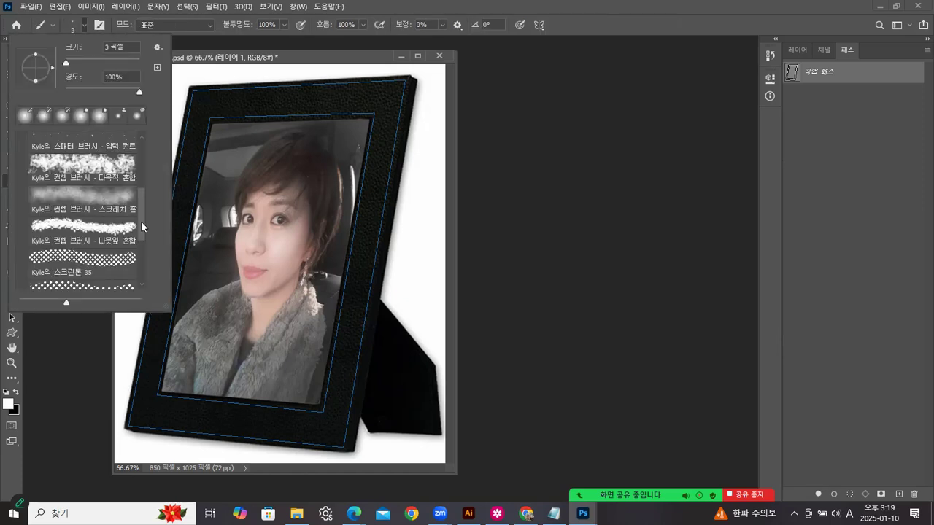
drag(142, 208, 143, 170)
click(20, 163)
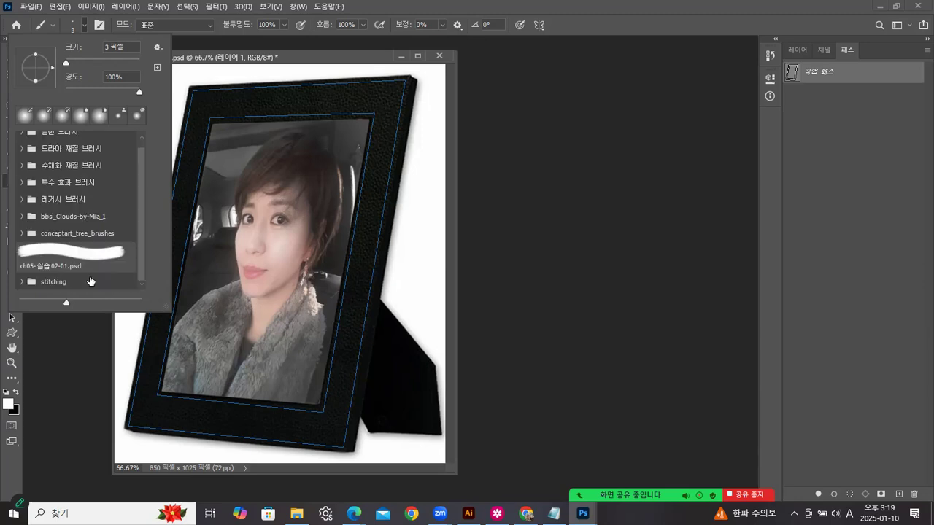
click(21, 281)
drag(141, 242, 141, 286)
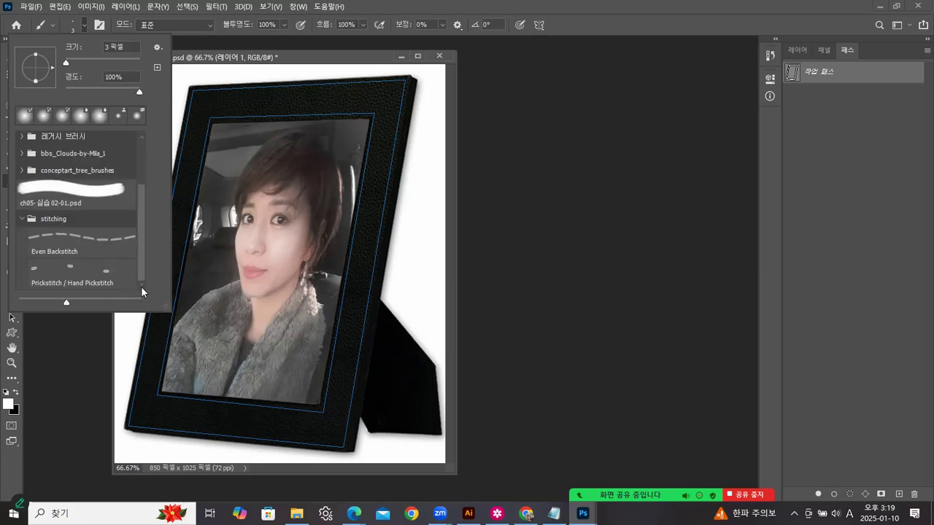
click(91, 241)
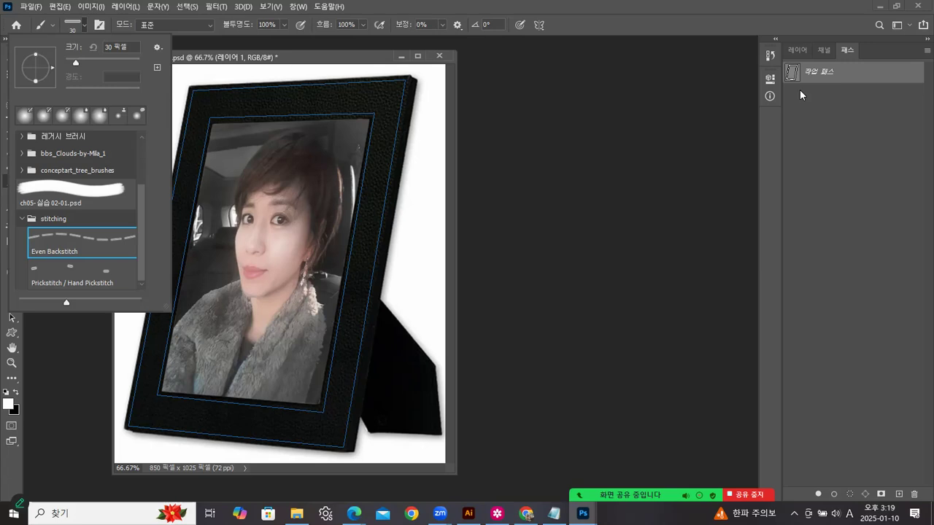
Step: Stroke the work path on 레이어 1 with the Even Backstitch brush, and deselect the path to return to the layers
mouse_move(821, 76)
mouse_down()
mouse_move(836, 226)
mouse_move(833, 494)
mouse_up()
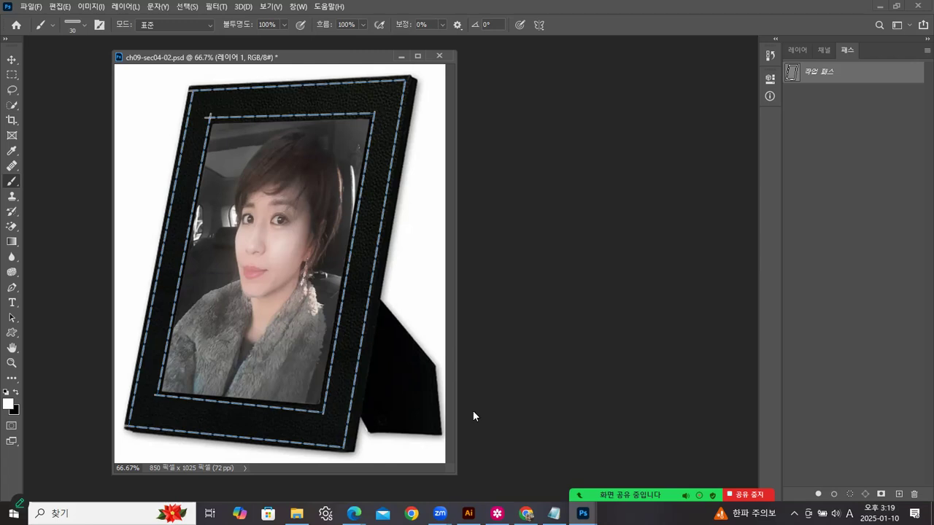
click(296, 512)
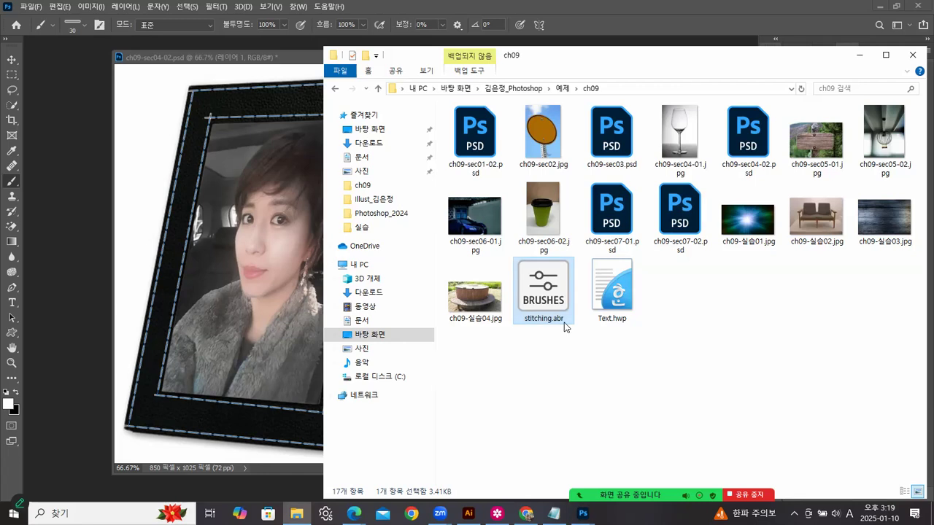
click(860, 54)
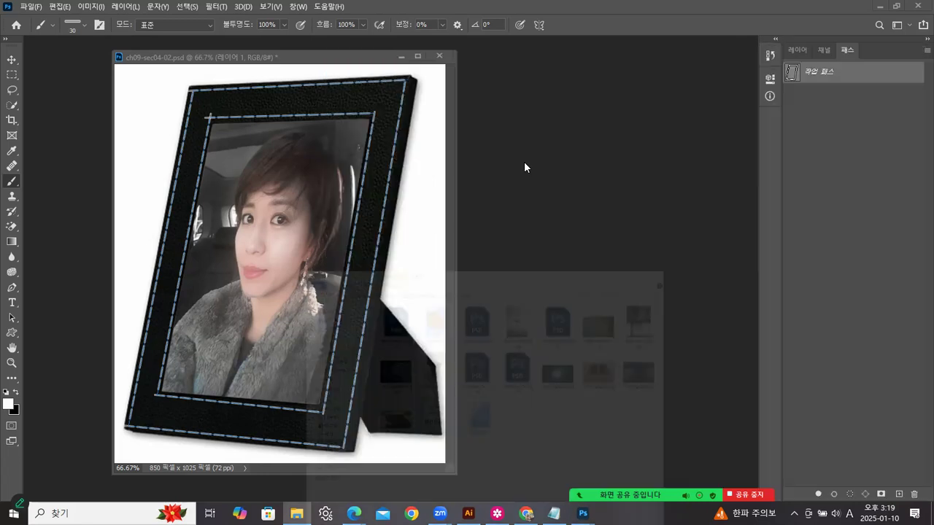
click(826, 99)
click(792, 49)
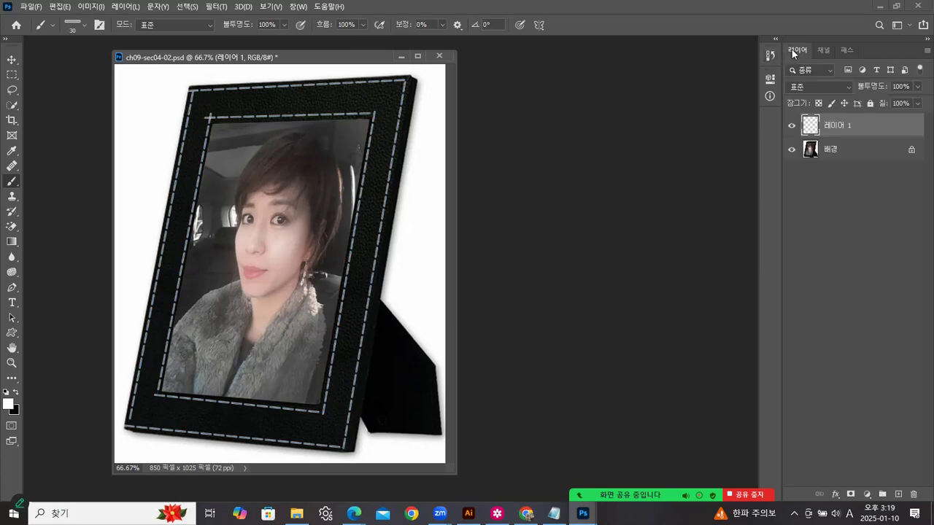
Step: Add a Bevel and Emboss (경사와 엠보스) effect to the stitched 레이어 1
click(11, 363)
click(362, 213)
click(363, 213)
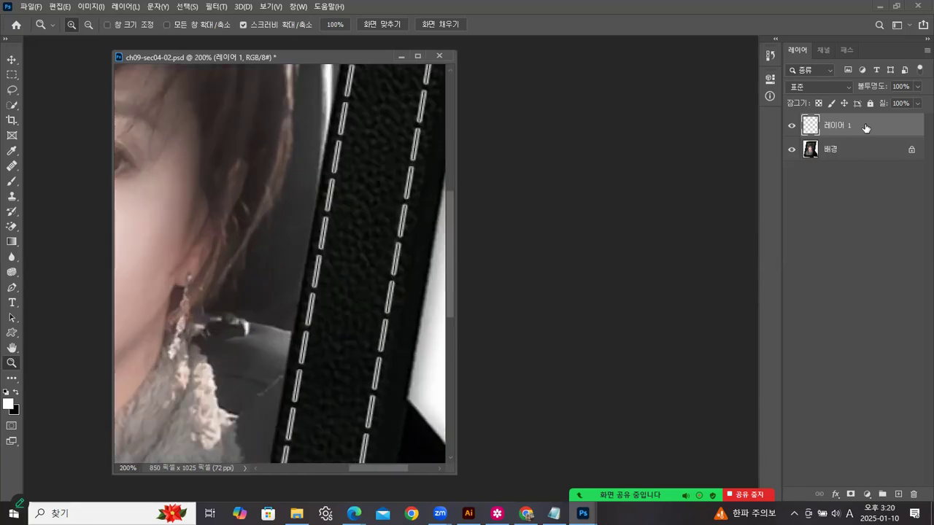
click(836, 494)
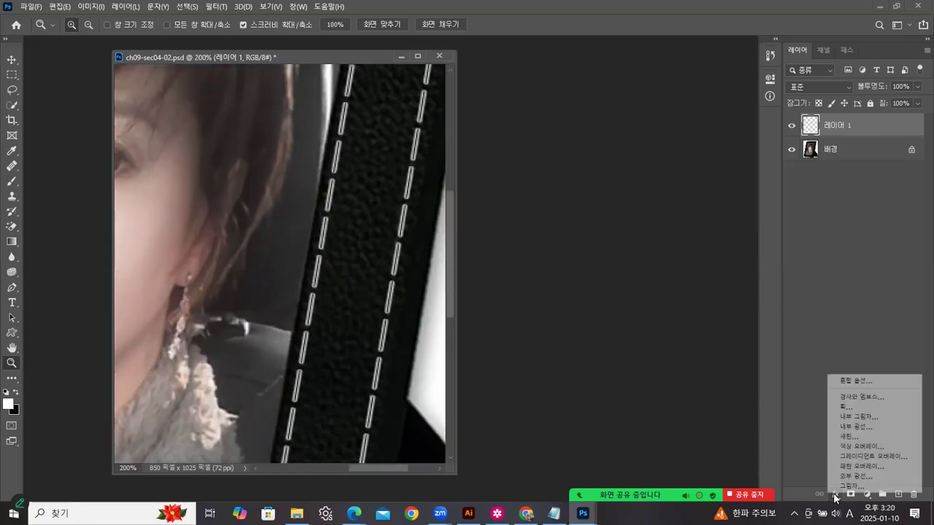
click(854, 396)
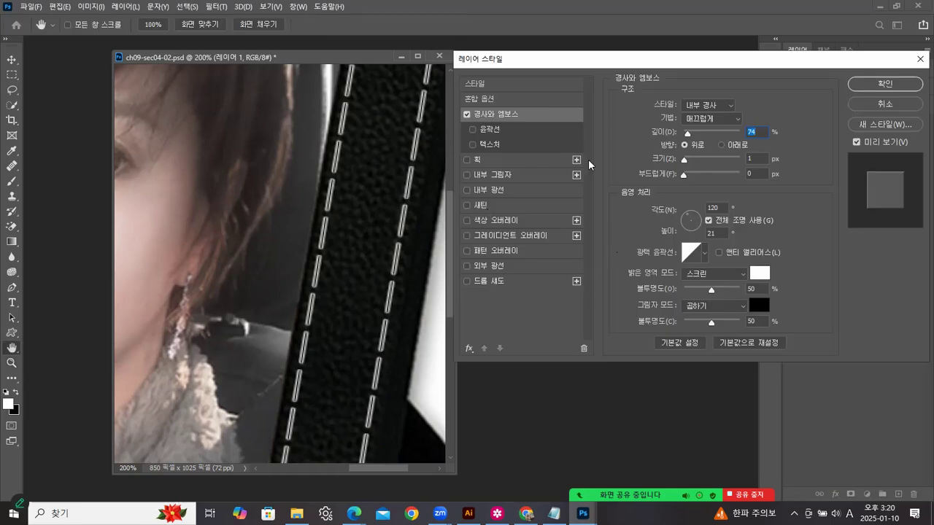
Step: Try the 외부 경사, 내부 경사 and 엠보스 bevel styles on the stitching
click(709, 105)
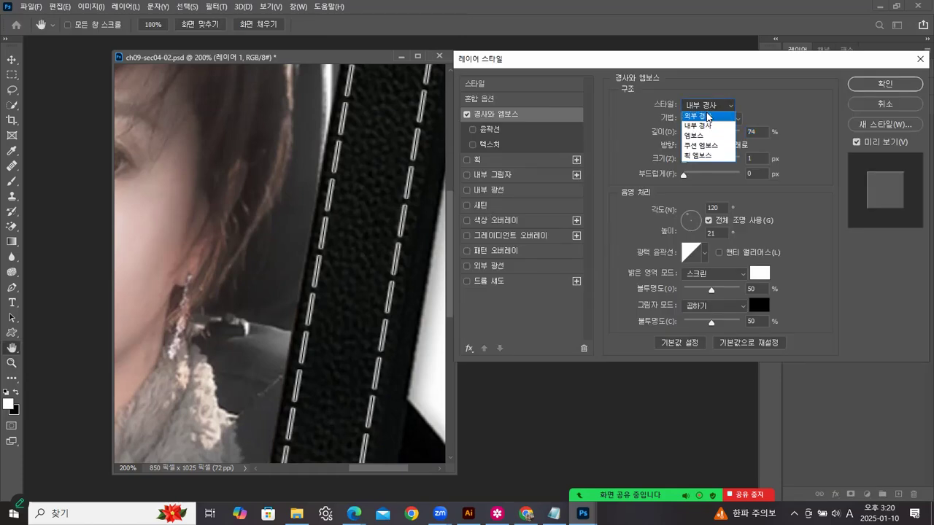
click(708, 116)
click(708, 108)
click(700, 130)
click(702, 107)
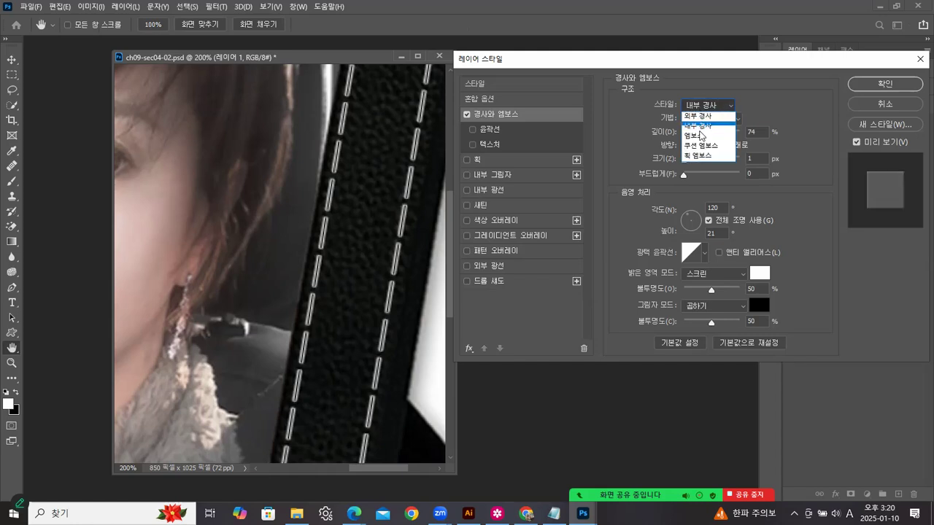
click(698, 141)
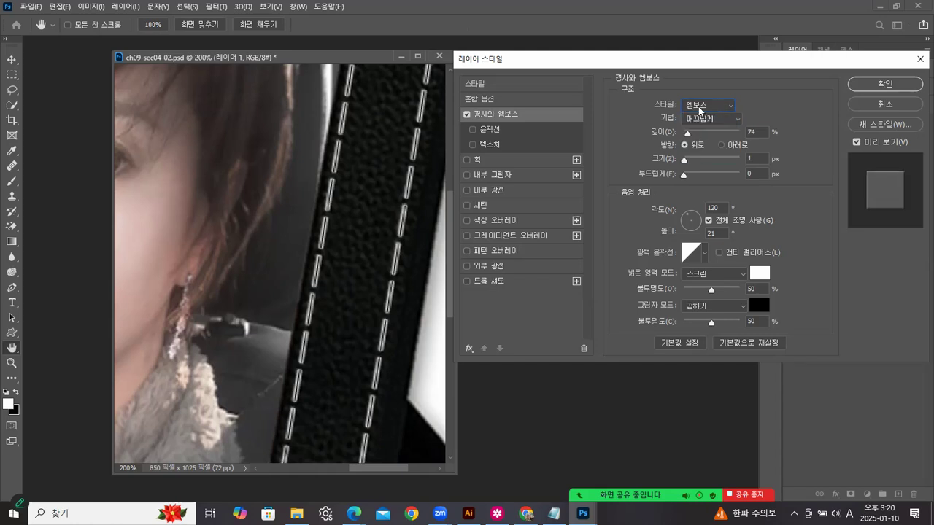
Step: Try a bevel depth of 157% and size of 4 px with the 외부 경사 and 쿠션 엠보스 styles
drag(685, 161, 695, 137)
click(682, 176)
click(693, 107)
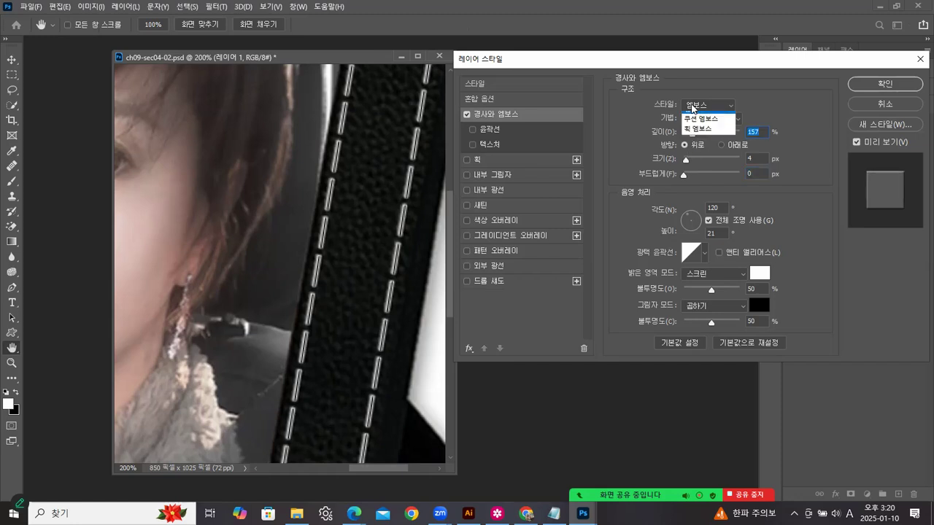
click(694, 107)
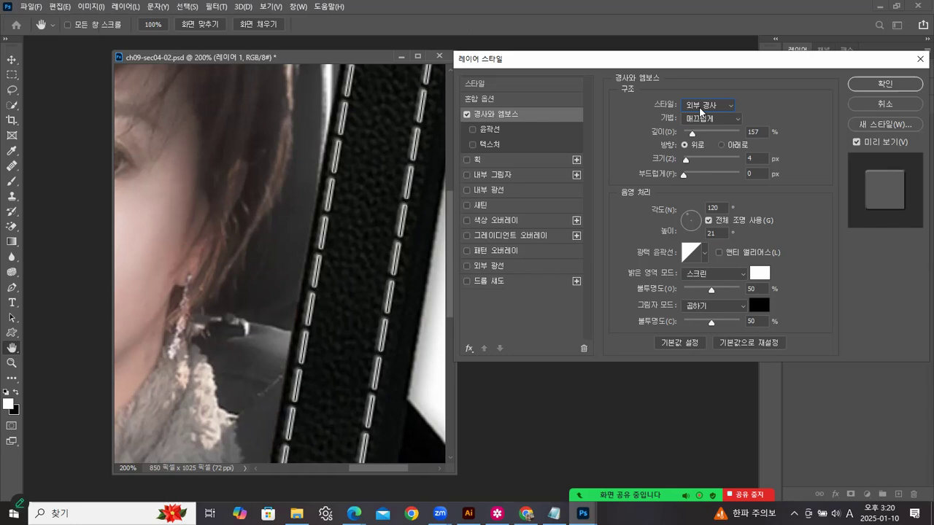
click(699, 105)
click(695, 144)
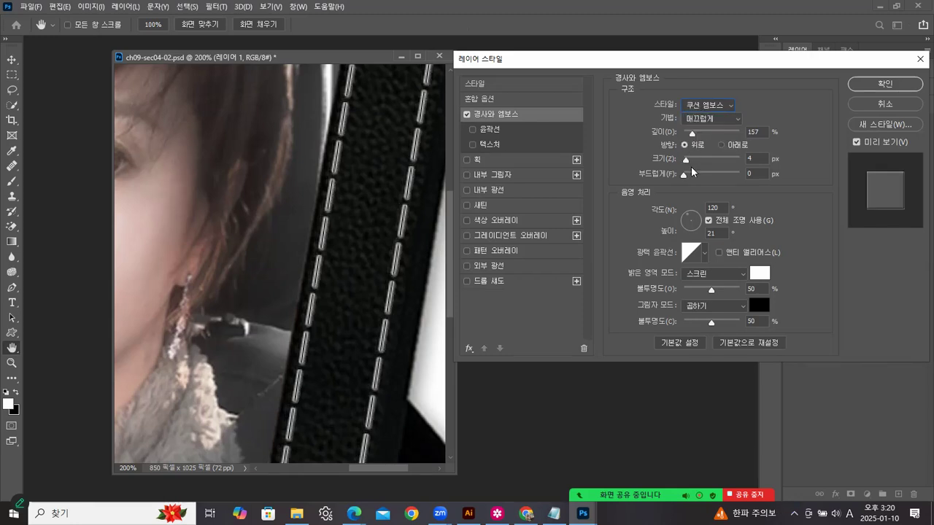
Step: Set the bevel depth to 282%, size to 2 px and style to 외부 경사, and apply the layer style
drag(691, 135, 684, 161)
click(696, 107)
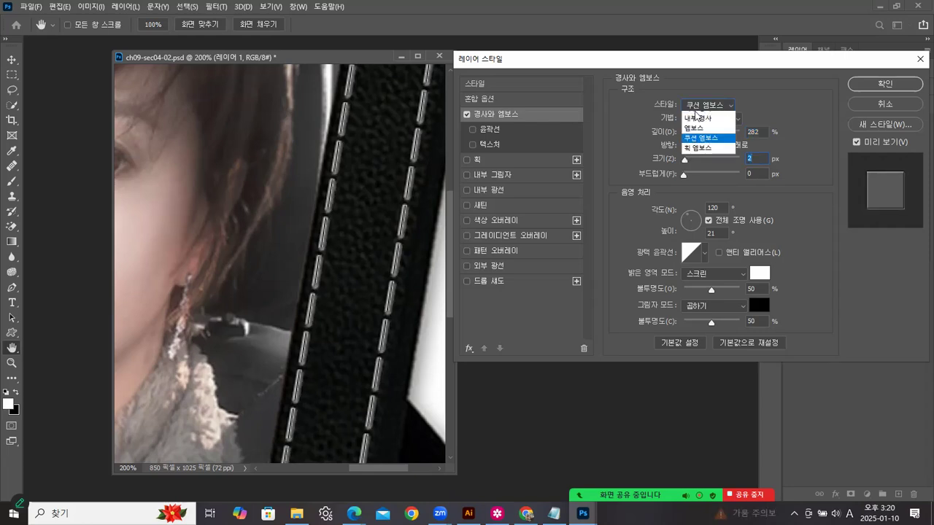
click(695, 120)
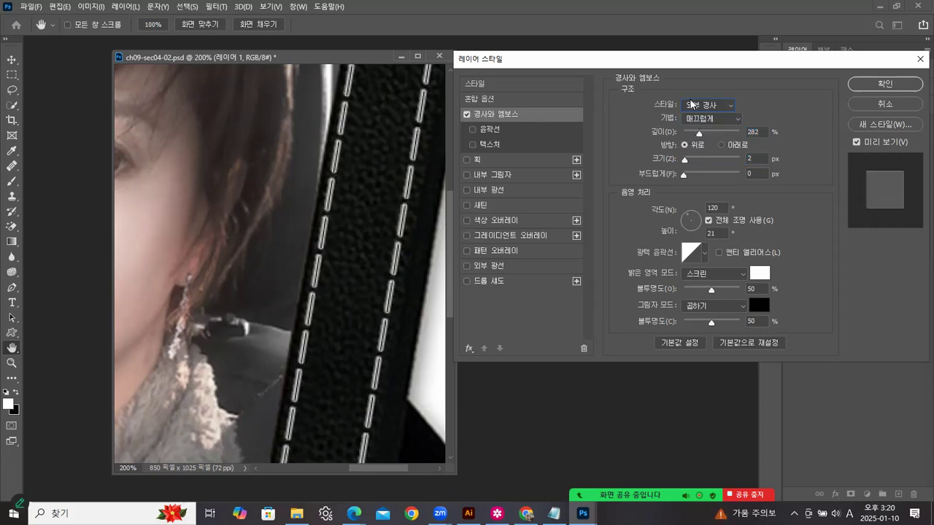
click(694, 109)
click(693, 146)
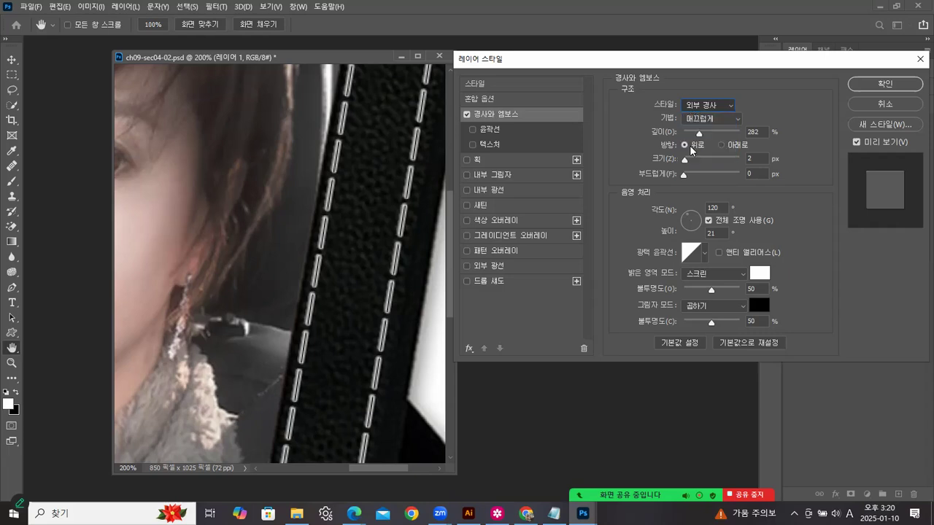
click(884, 84)
Step: Inspect the crossing stitches at the photo opening's upper-left corner and add a layer mask to 레이어 1
key(z)
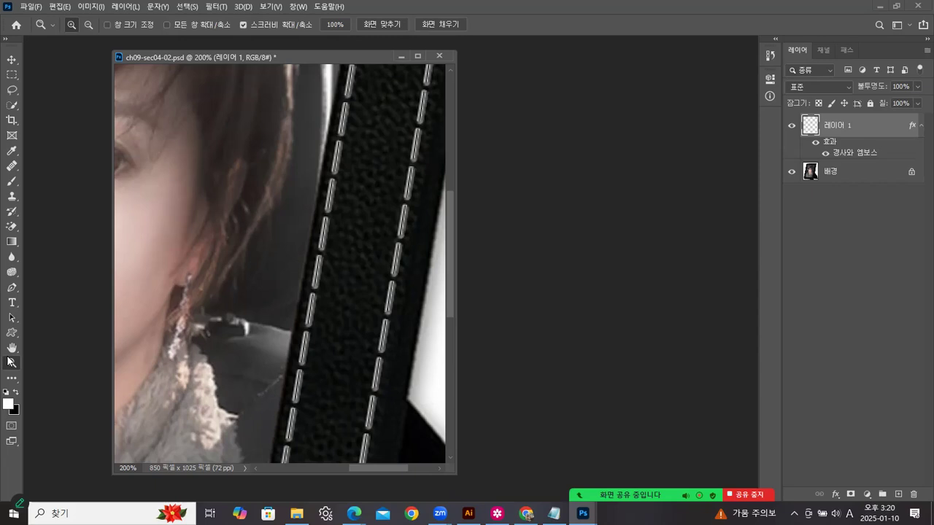
double_click(11, 362)
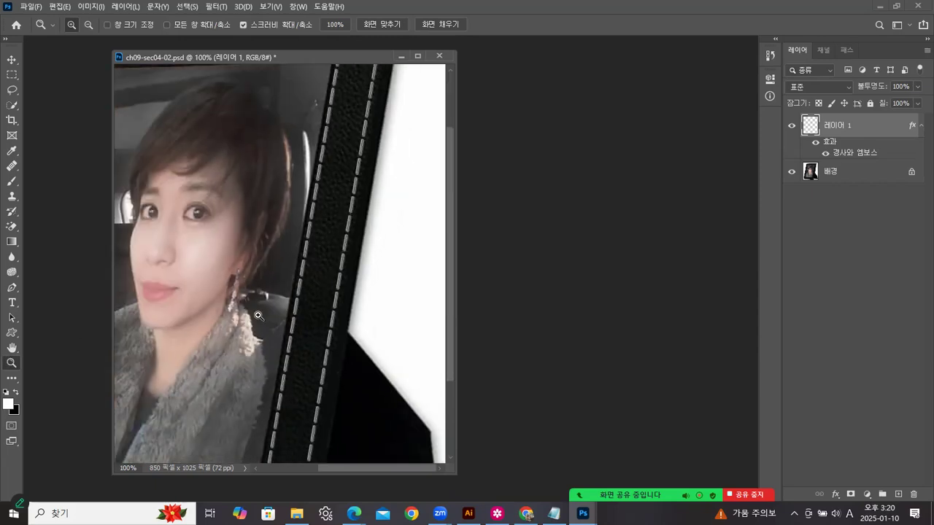
drag(225, 166, 343, 249)
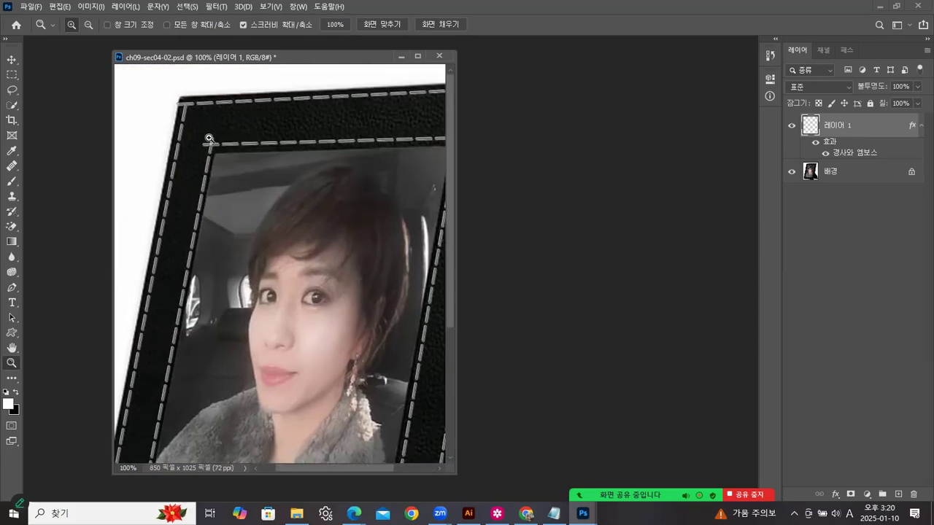
click(210, 175)
click(217, 171)
drag(265, 157, 281, 227)
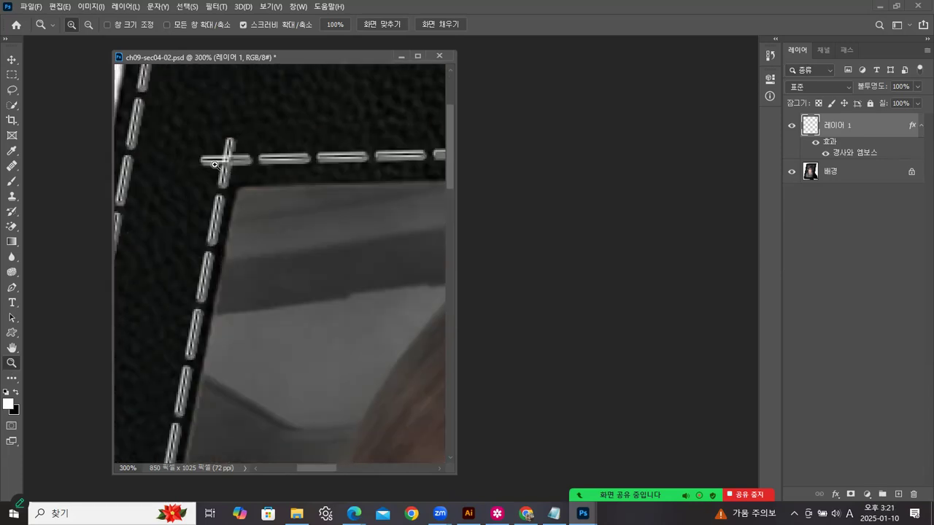
click(851, 494)
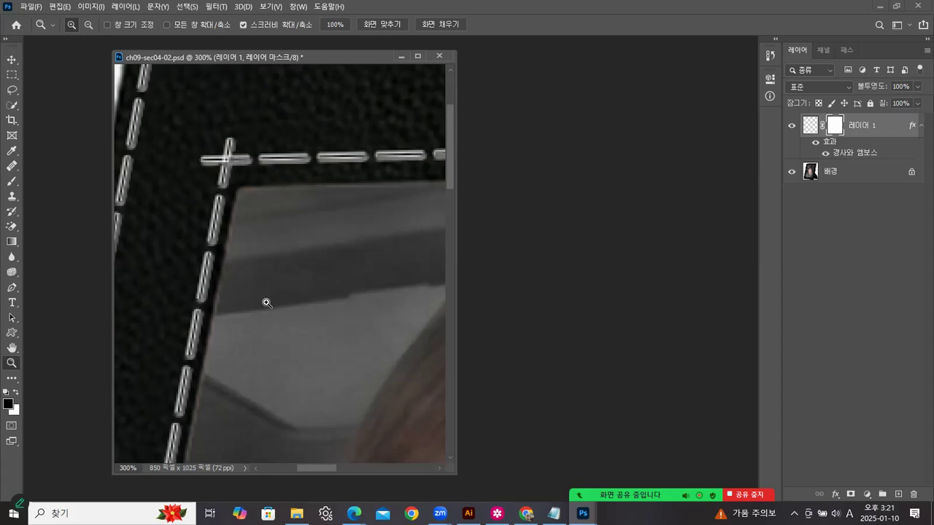
Step: Choose the hard round brush 선명한 원 from the 일반 브러시 group for painting on 레이어 1's mask
click(12, 177)
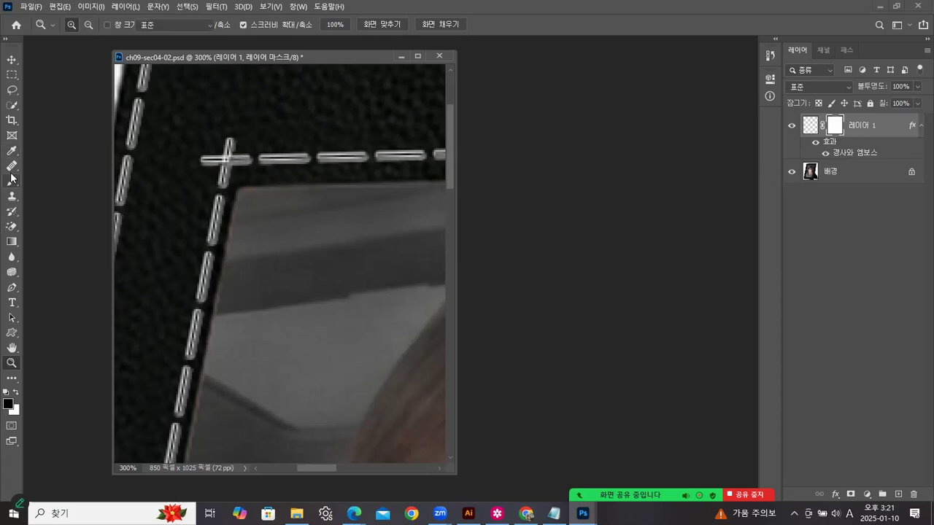
click(85, 26)
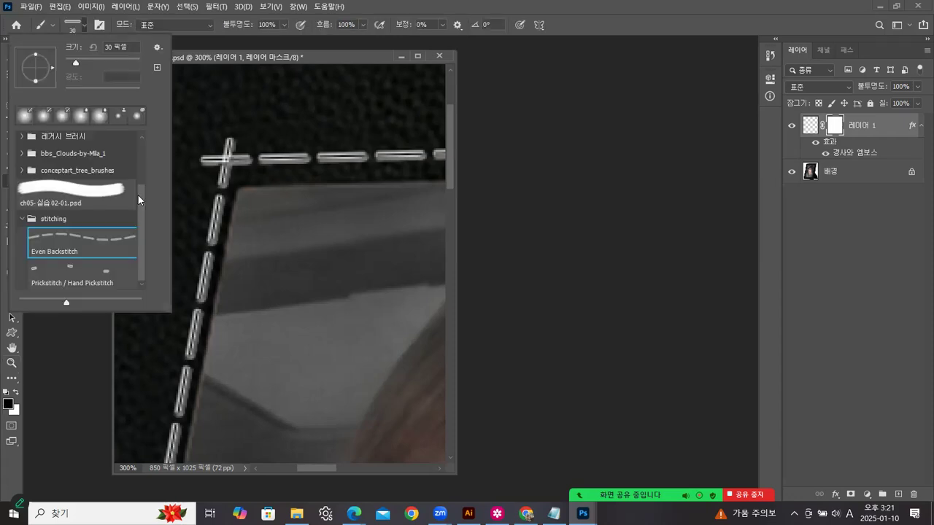
drag(138, 195, 141, 140)
click(26, 140)
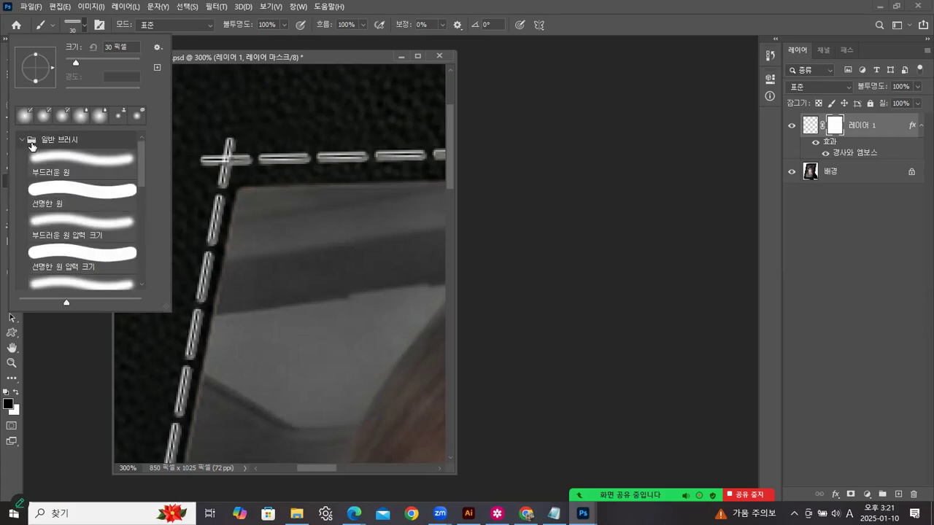
click(71, 192)
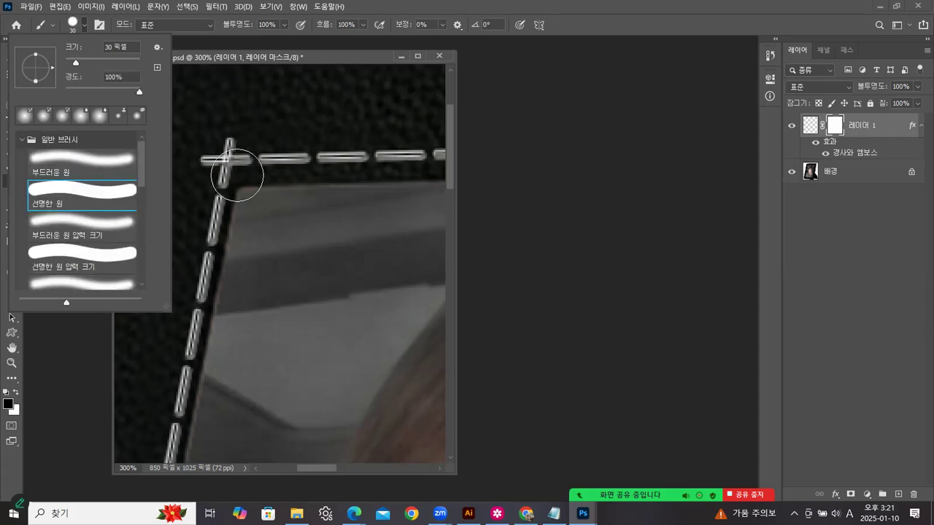
Step: Mask out the stitch ends that overshoot the upper-left corners of the inner and outer stitching lines
click(226, 126)
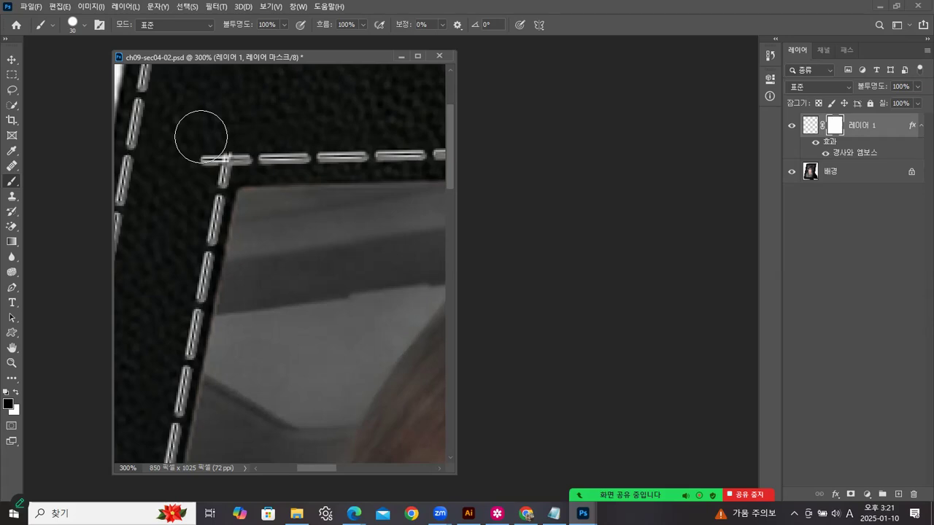
click(196, 154)
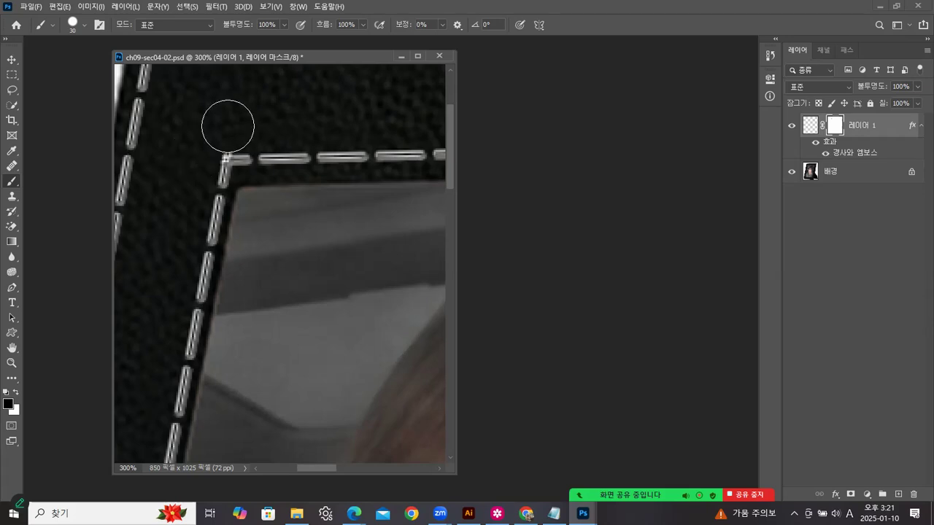
drag(225, 298, 301, 355)
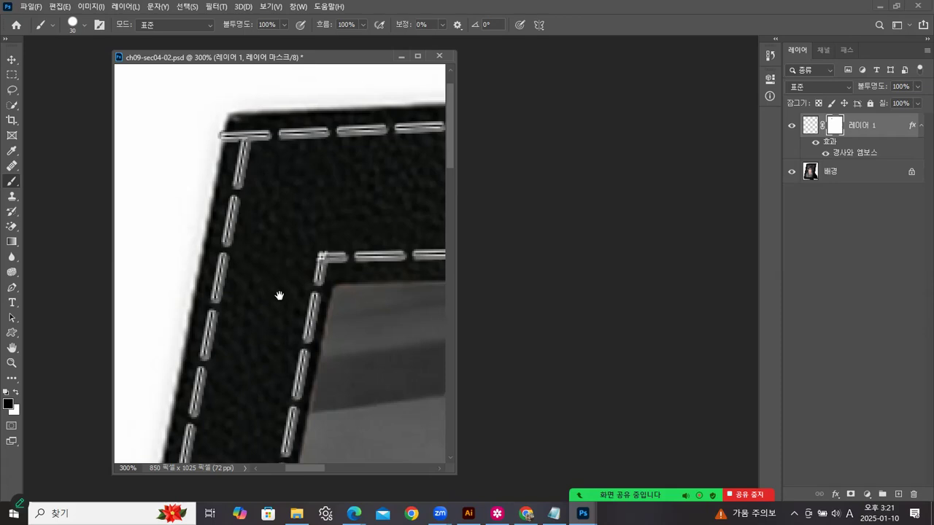
click(216, 129)
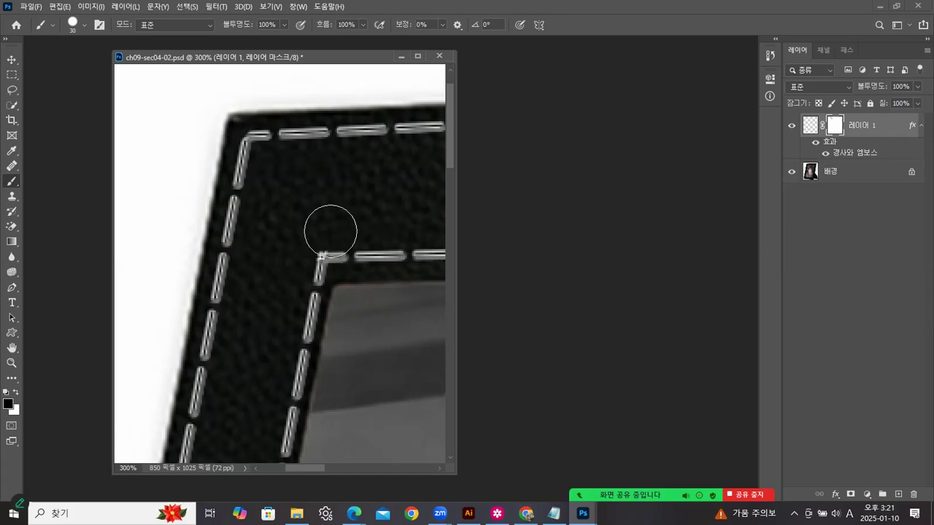
Step: Mask out the overshooting stitch end at the frame's upper-right corner
key(space)
drag(226, 233, 162, 197)
drag(408, 286, 188, 277)
drag(409, 175, 154, 175)
drag(398, 267, 296, 290)
drag(373, 324, 402, 328)
click(221, 212)
Step: Check the stitching down to the lower corners and mask out the overshooting stitch end at the frame's outer lower-left corner
key(space)
drag(287, 260, 432, 67)
drag(213, 358, 296, 110)
drag(236, 409, 261, 146)
drag(259, 277, 271, 212)
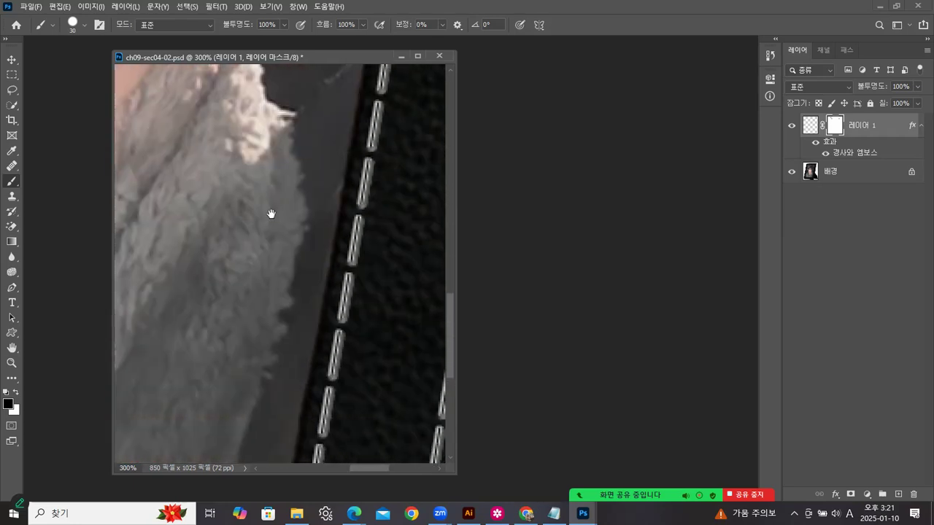
drag(251, 430, 271, 218)
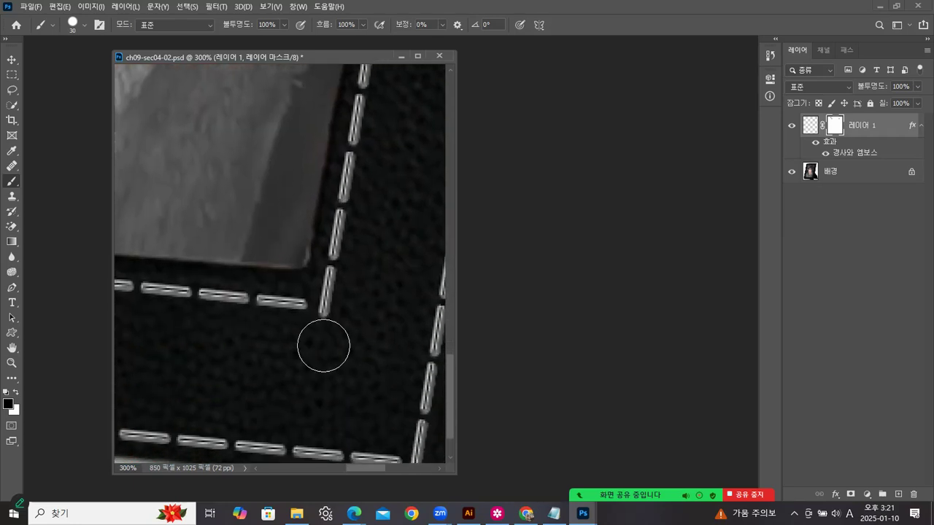
mouse_move(240, 335)
mouse_down()
mouse_move(212, 331)
mouse_move(244, 326)
mouse_up()
drag(182, 313, 350, 389)
mouse_move(113, 288)
mouse_down()
mouse_move(275, 295)
mouse_move(183, 314)
mouse_move(100, 316)
mouse_move(348, 294)
mouse_up()
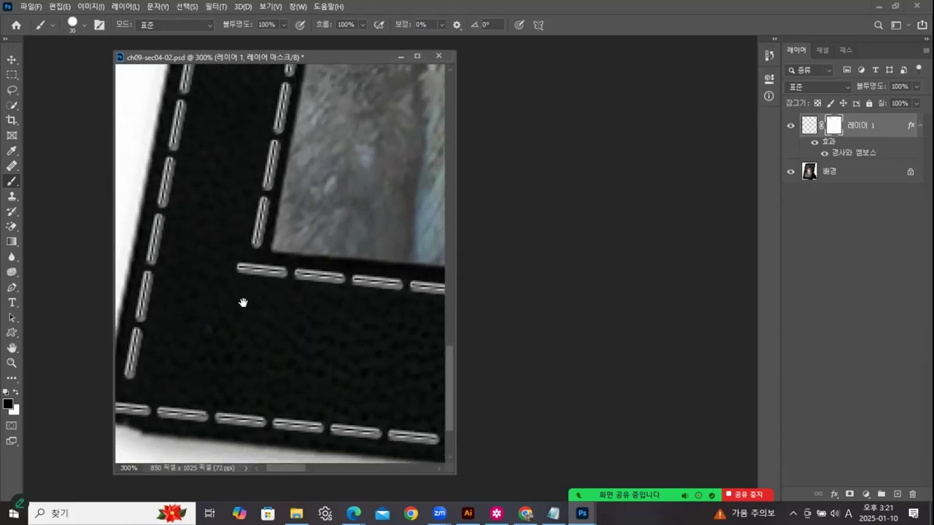
drag(242, 302, 300, 260)
drag(138, 329, 164, 357)
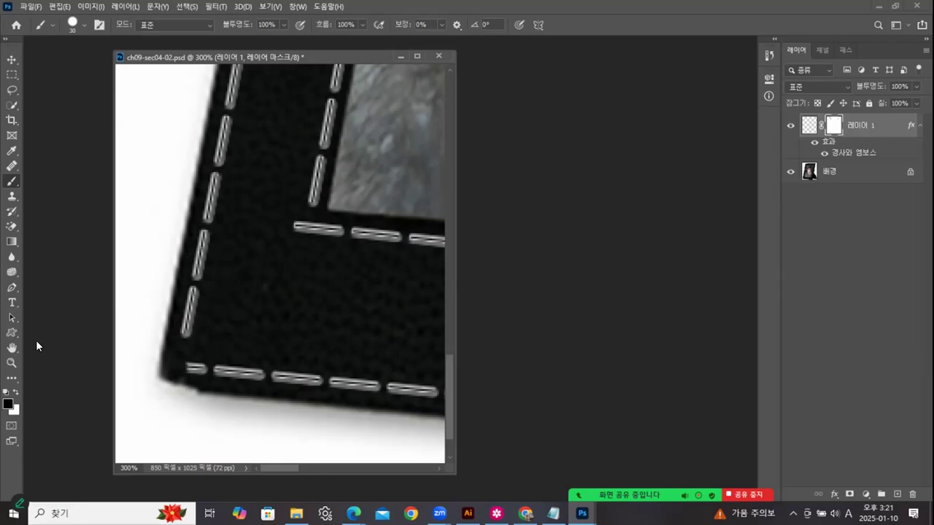
Step: Review the stitching on the whole frame, then look at the document's channels and work path
key(ctrl+minus)
key(ctrl+minus)
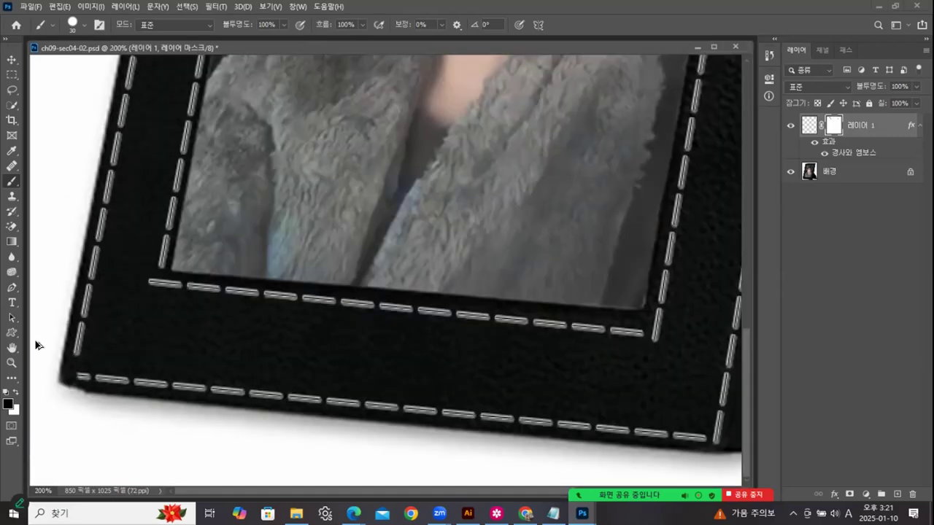
key(ctrl+minus)
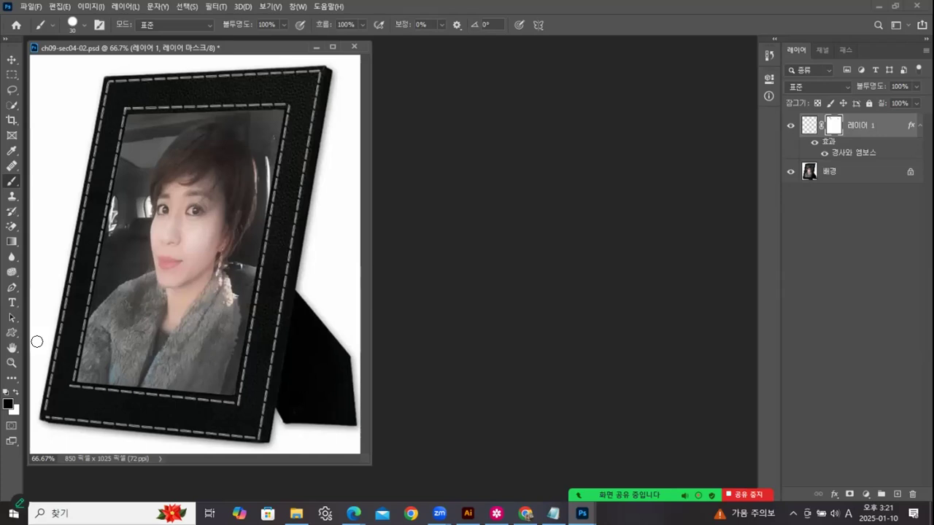
drag(265, 48, 369, 57)
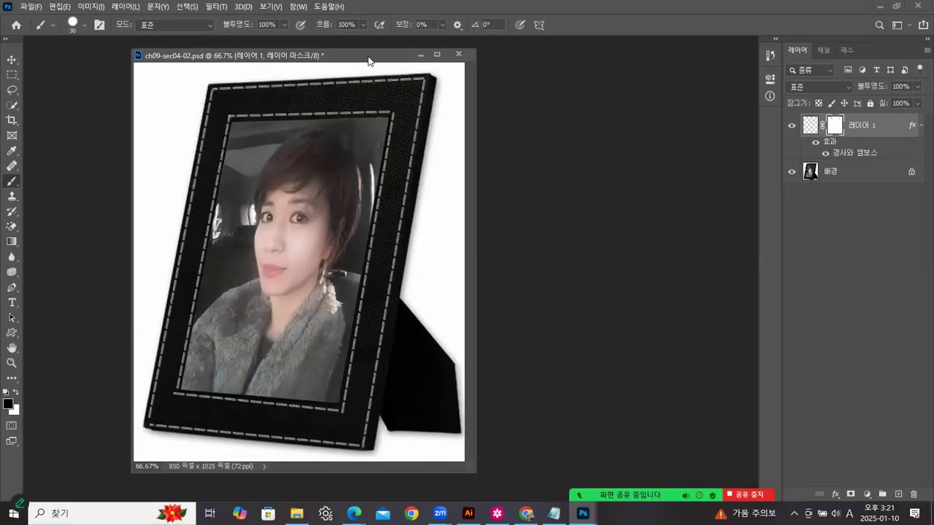
click(821, 52)
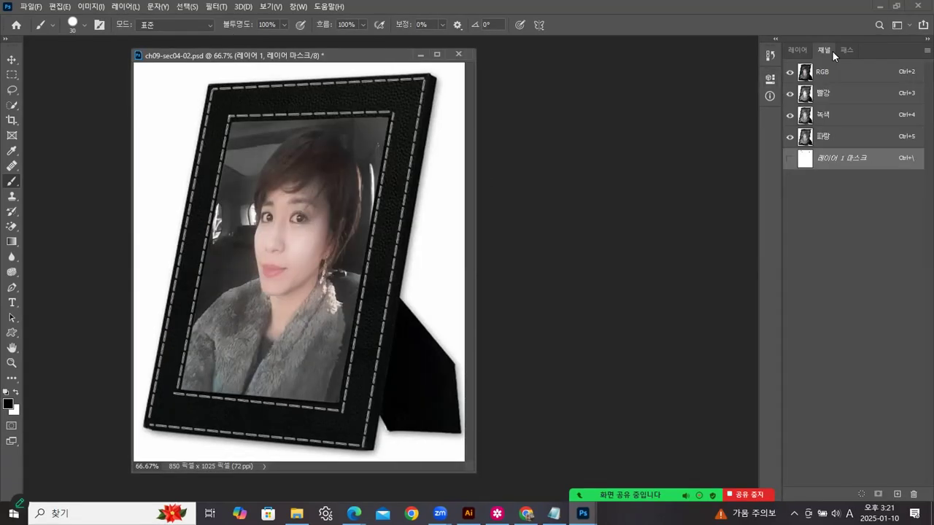
click(845, 50)
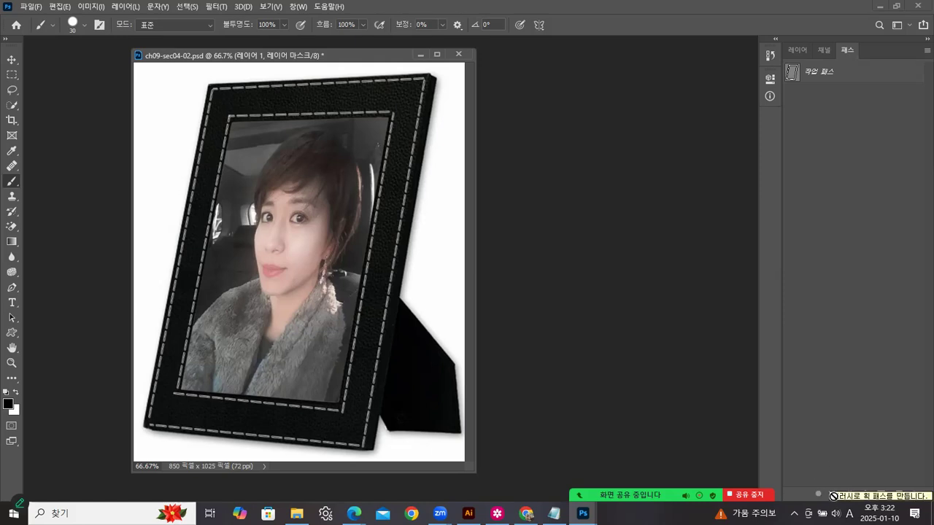
Step: Start saving the frame document under another name and set the file format to JPEG
click(31, 7)
click(45, 150)
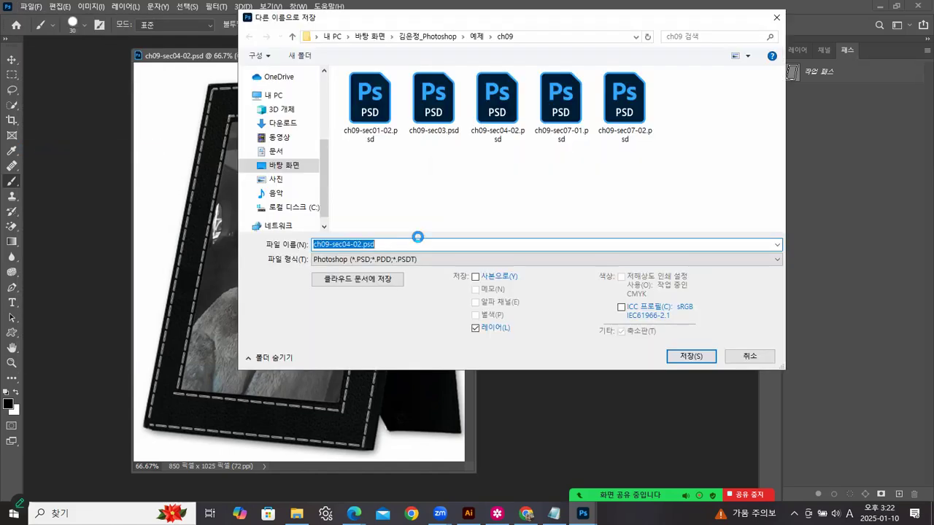
click(423, 260)
click(380, 358)
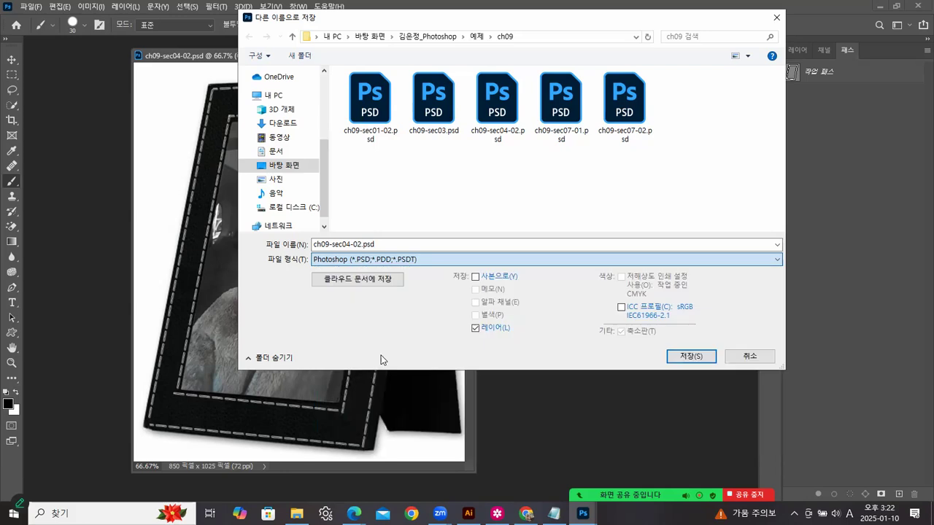
click(334, 259)
click(340, 350)
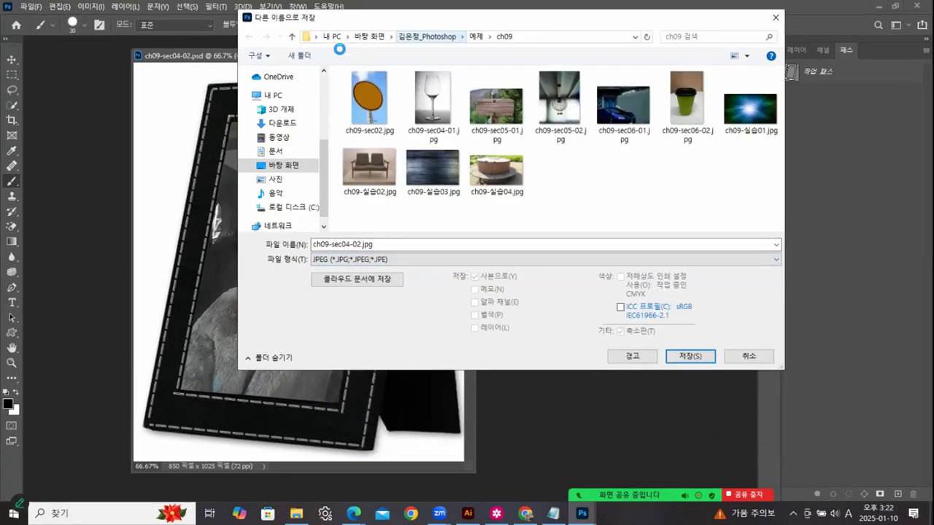
Step: Save the JPEG copy as 13.jpg in the 실습 folder with the offered JPEG options
click(427, 37)
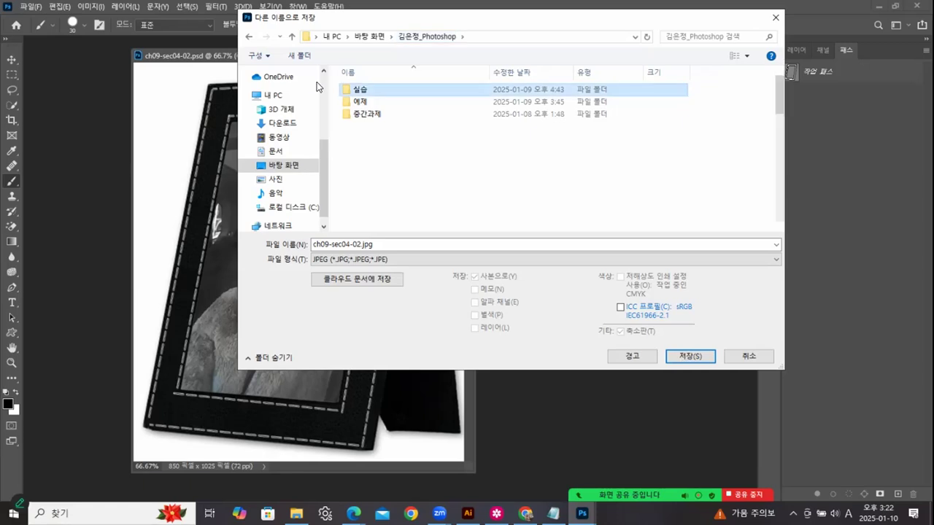
double_click(686, 89)
scroll(681, 186, down, 10)
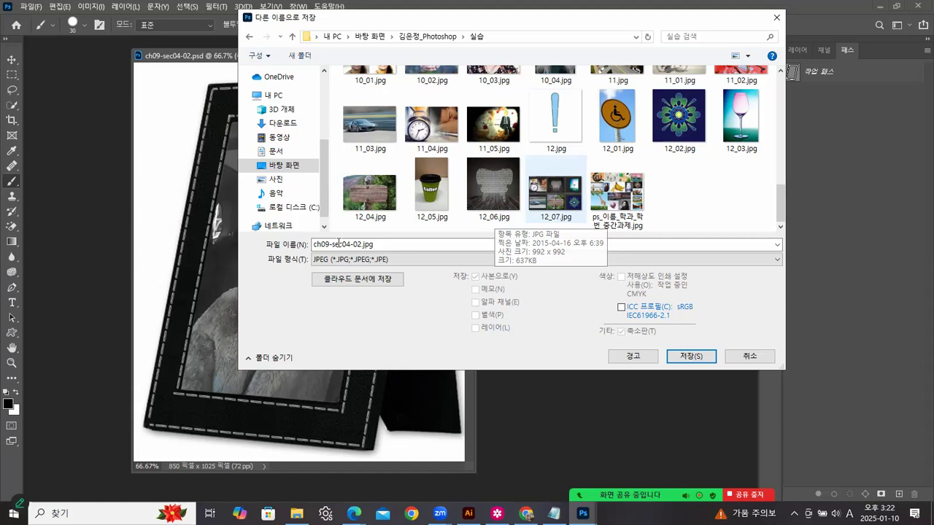
double_click(358, 245)
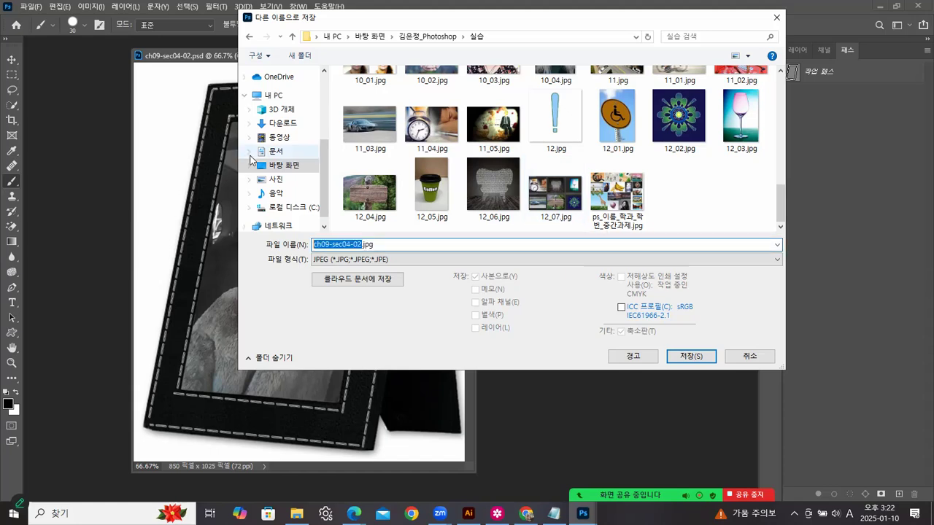
text(13.jpg)
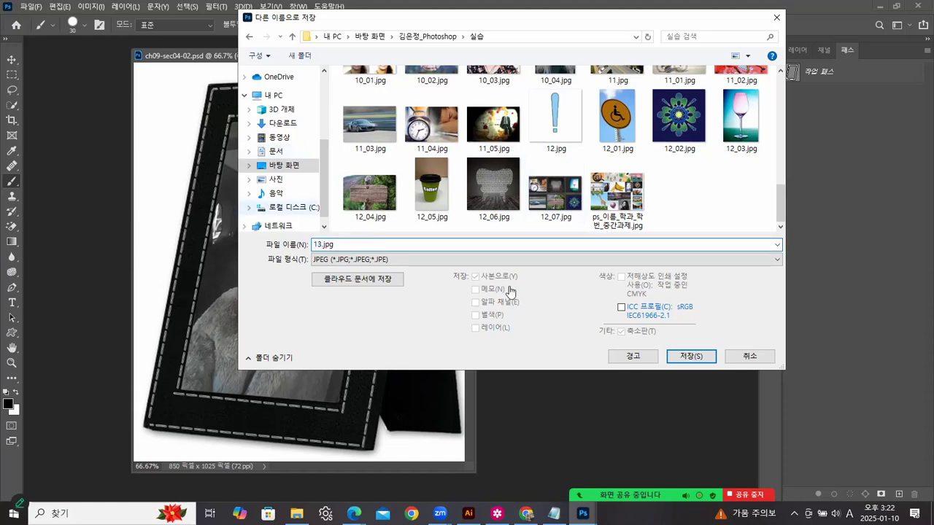
click(705, 356)
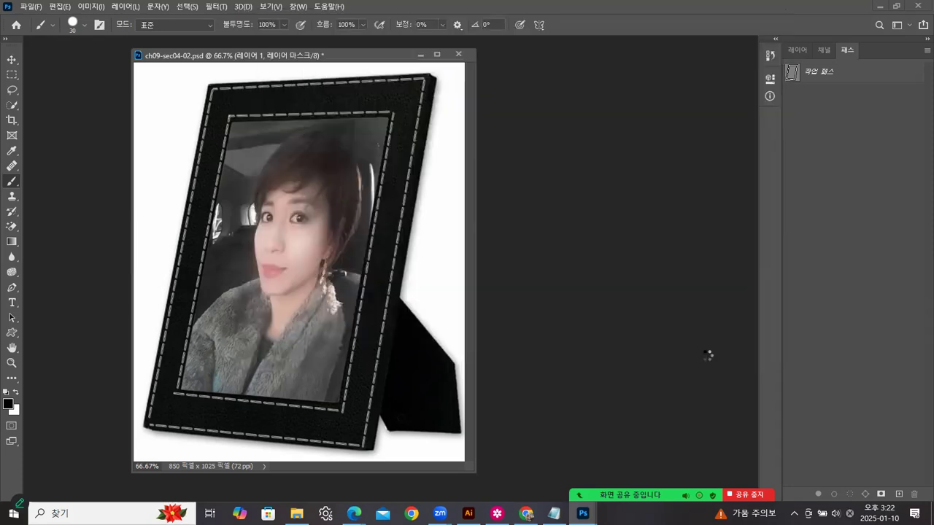
click(667, 290)
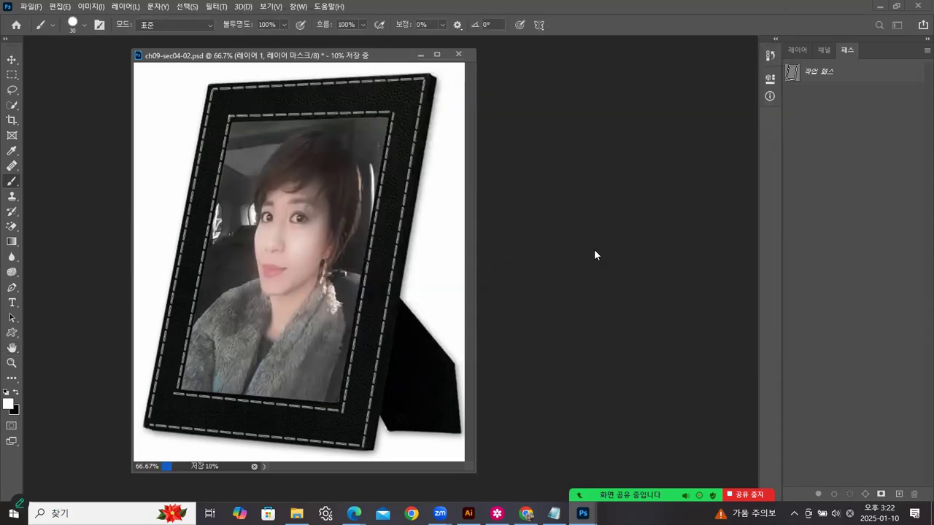
Step: Close the frame document and open ch09-실습03.jpg from the ch09 folder, enlarging its window around the wood image
click(458, 54)
click(470, 193)
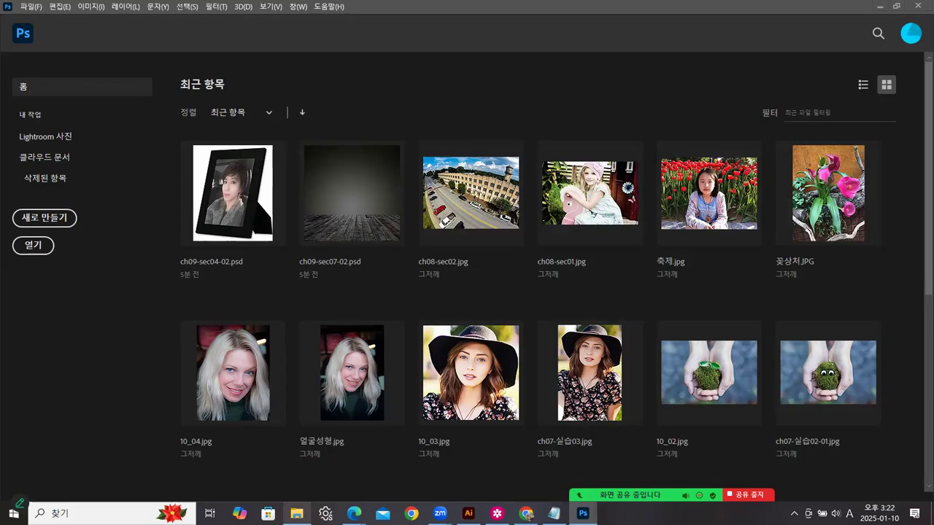
click(296, 514)
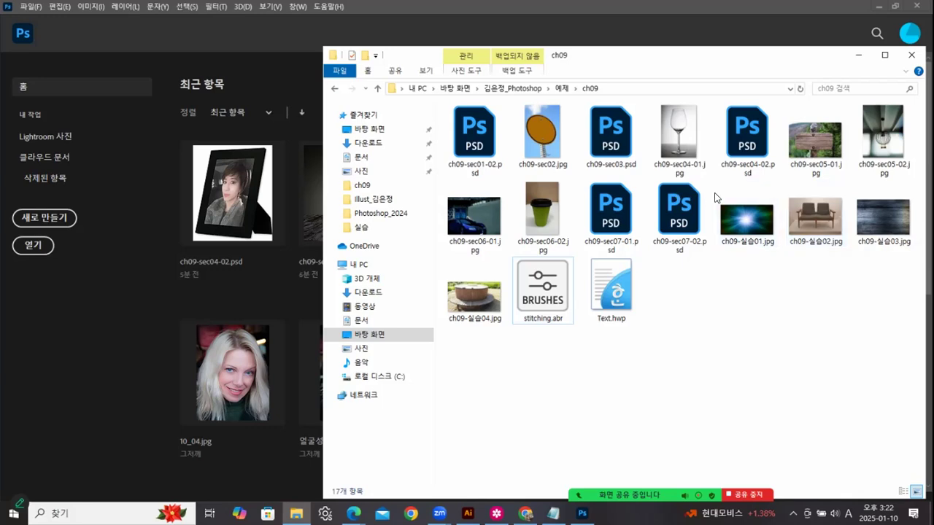
click(883, 216)
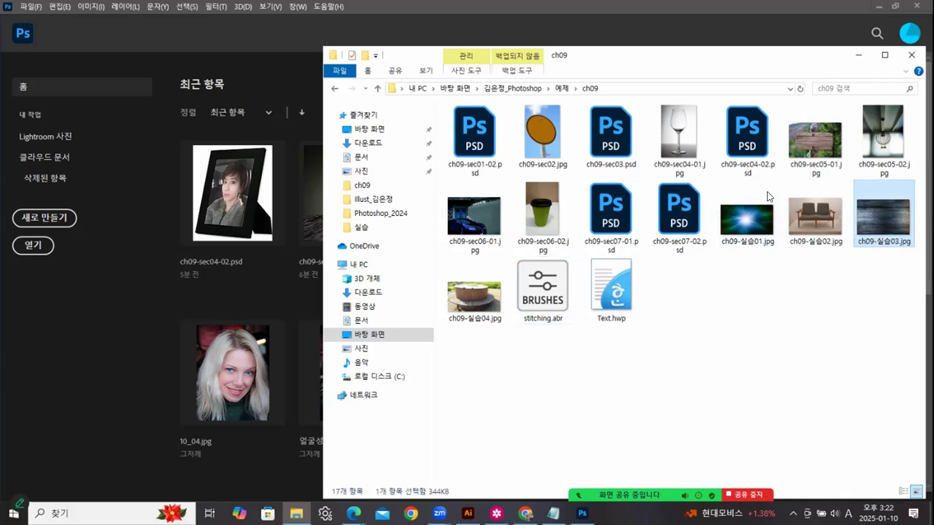
drag(879, 216, 99, 314)
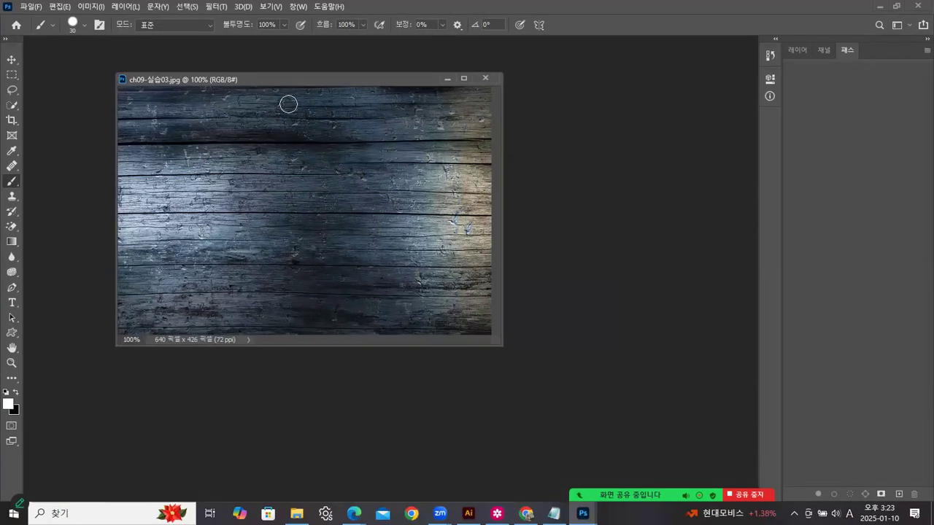
drag(502, 347, 584, 403)
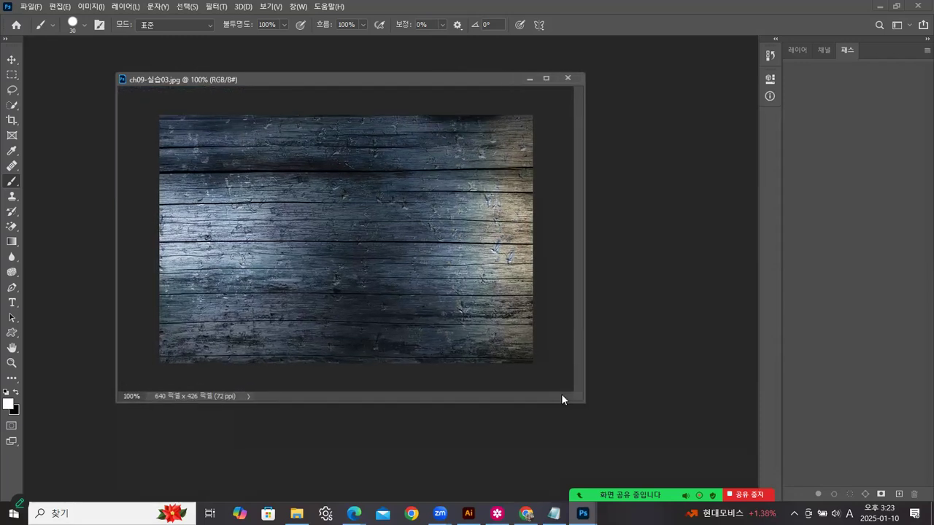
Step: Add horizontal text with a first name in capitals, in white 150 pt Impact, across the wood image
click(11, 304)
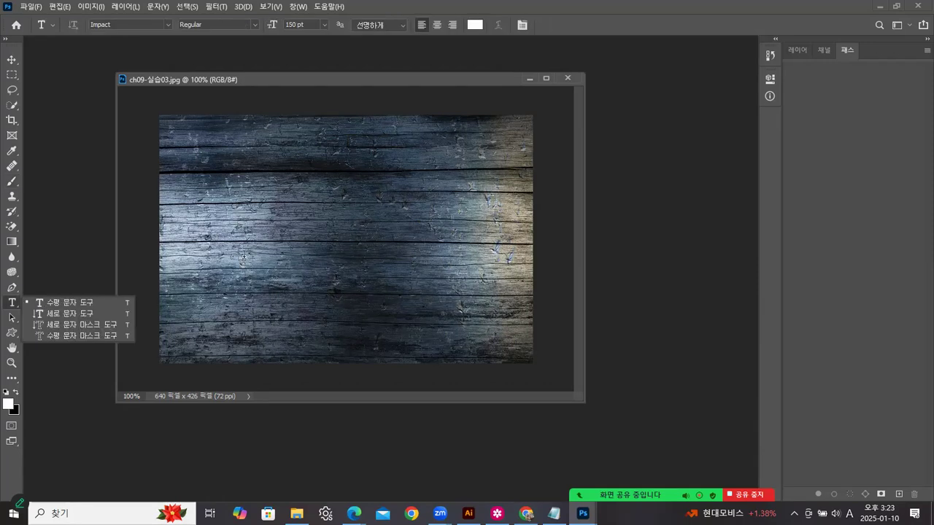
click(53, 306)
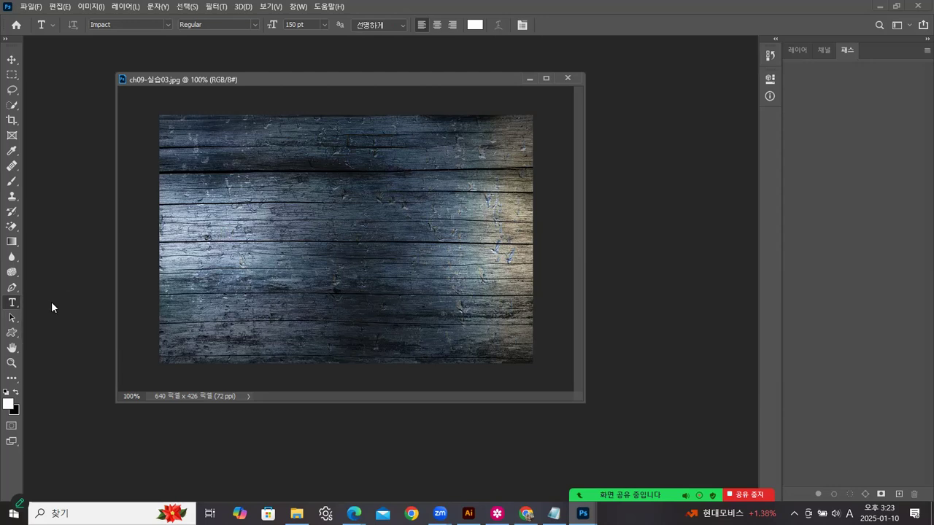
click(243, 234)
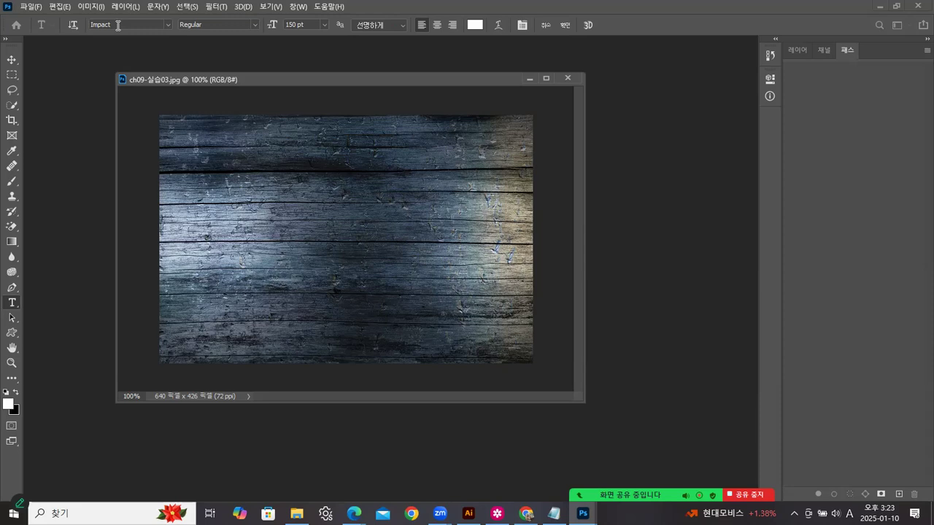
text(EUNJU)
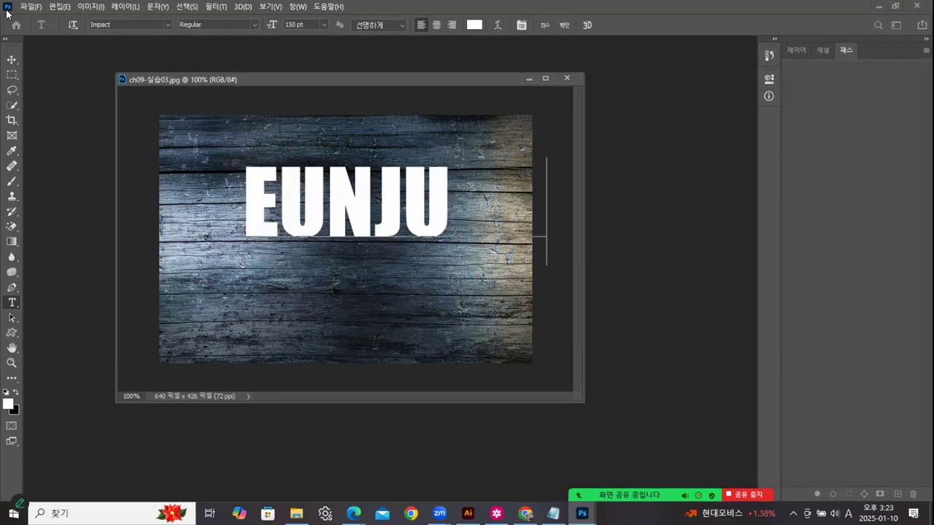
Step: Finish the first name in capitals, commit the text, centre it on the wood image and show the layer list
text(NG)
key(ctrl+Return)
key(v)
drag(342, 189, 299, 230)
key(F7)
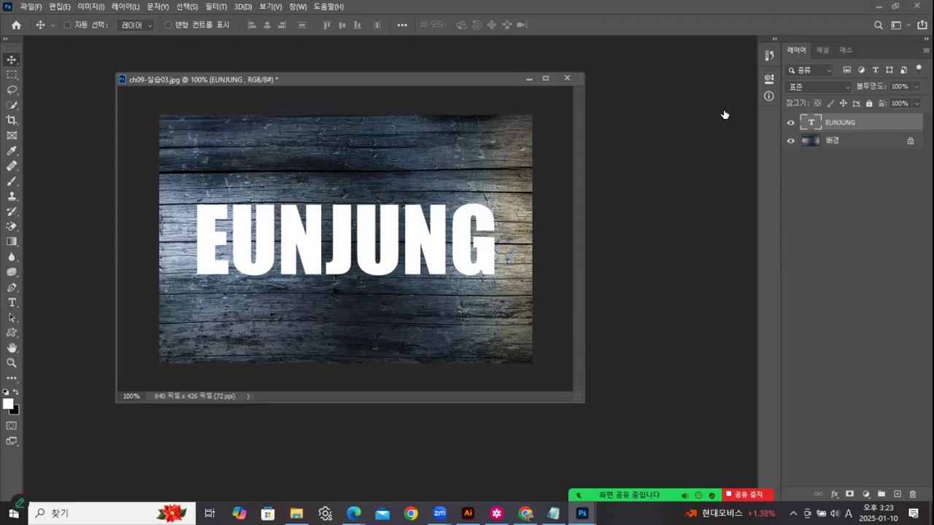
Step: Rotate the name text about 19.4° counterclockwise so it runs diagonally upward across the wood
key(ctrl)
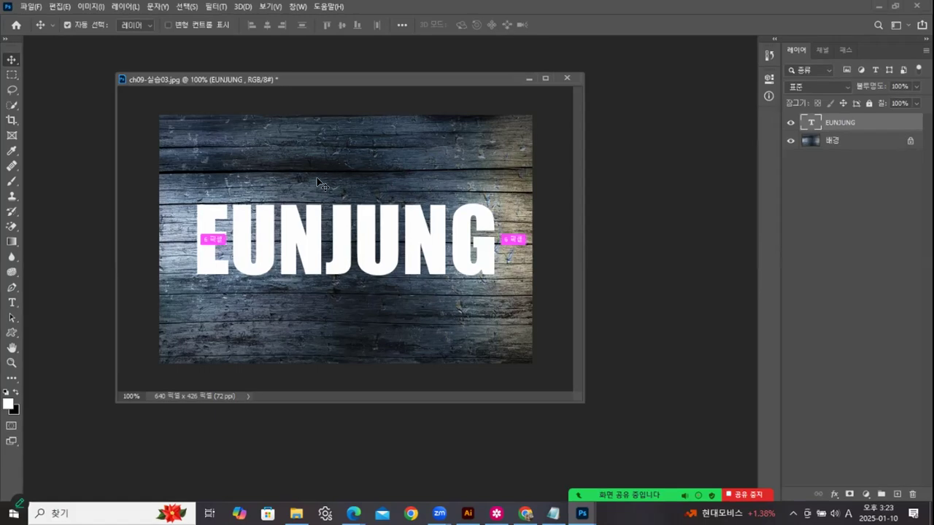
key(ctrl+t)
drag(540, 288, 543, 225)
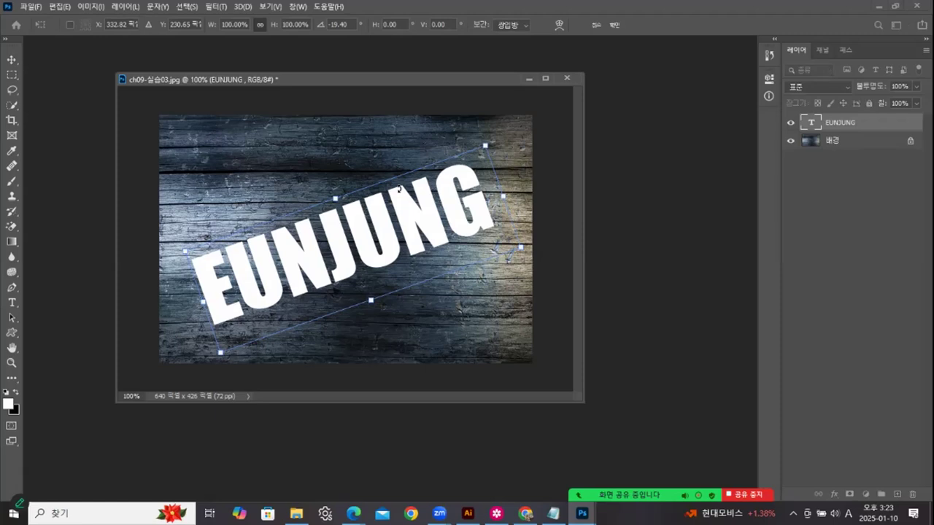
key(Return)
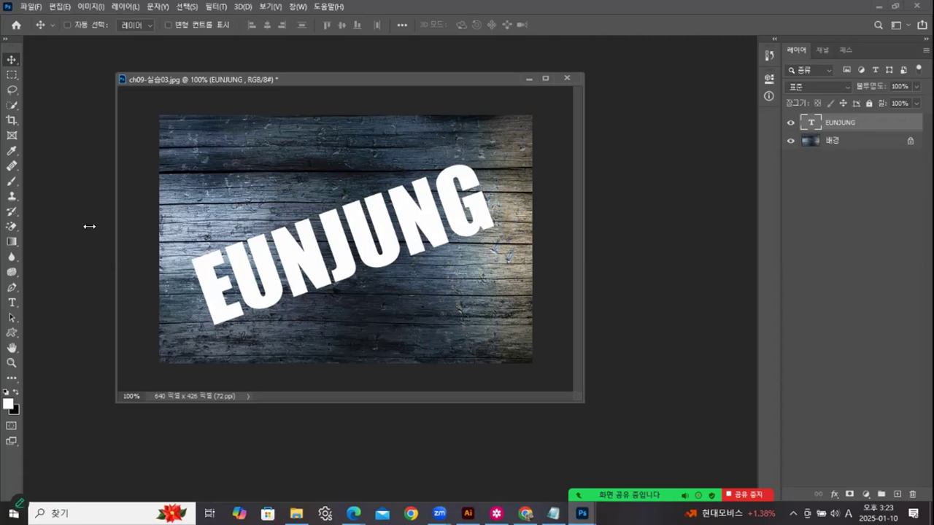
right_click(11, 302)
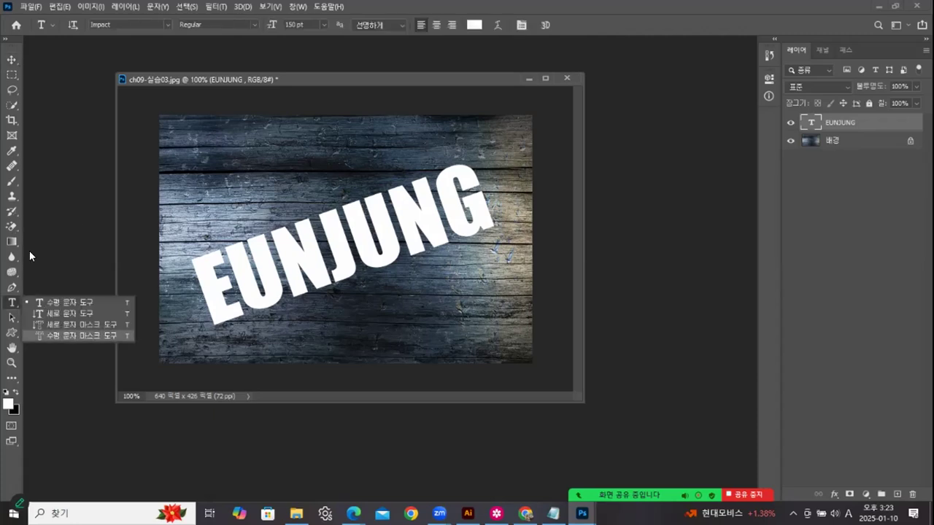
click(33, 251)
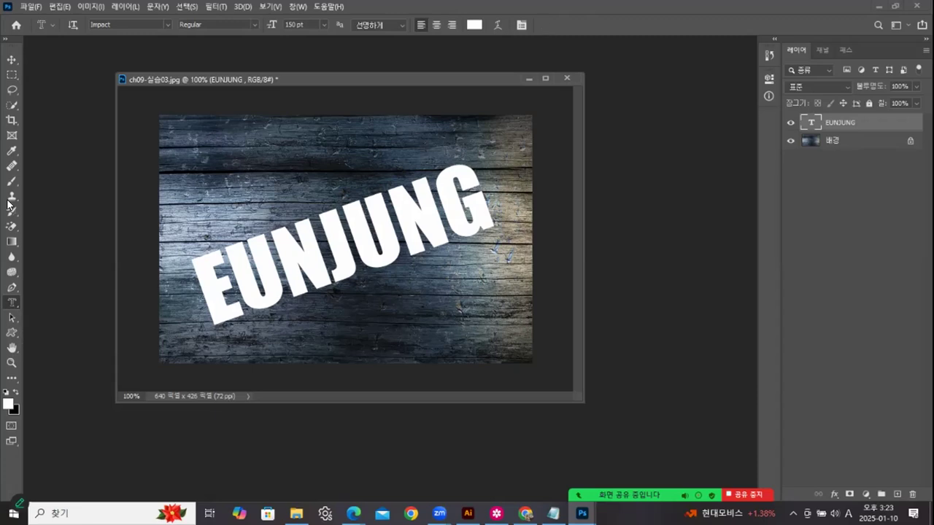
click(16, 57)
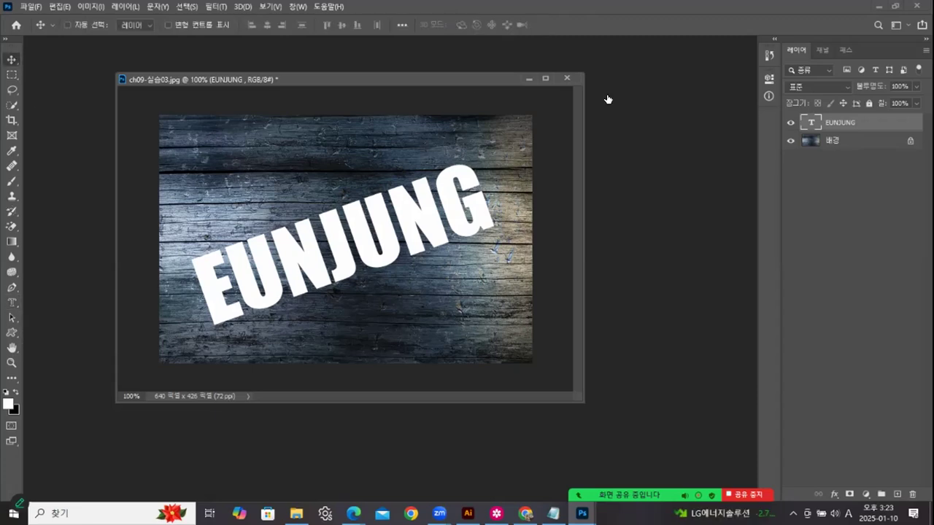
Step: Load the text layer's letter outlines as a selection and hide the text layer
key(ctrl)
ctrl+click(811, 122)
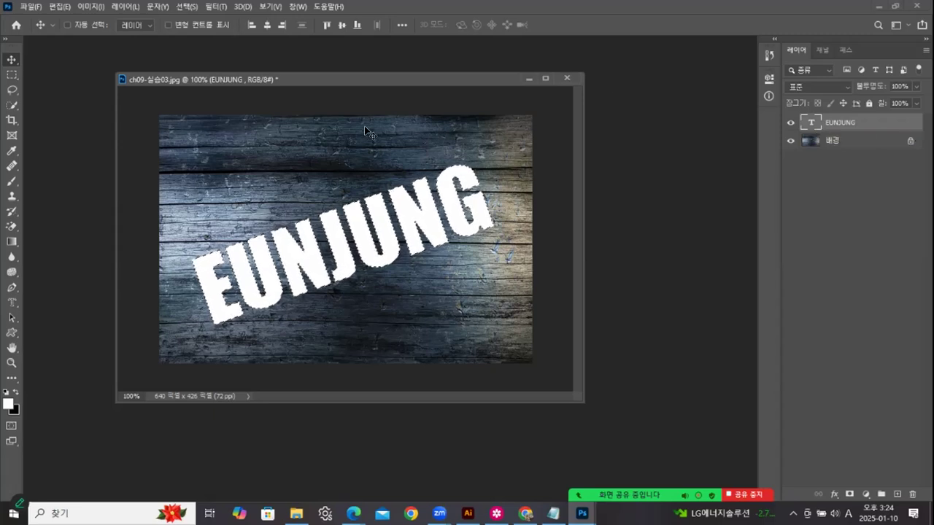
click(791, 123)
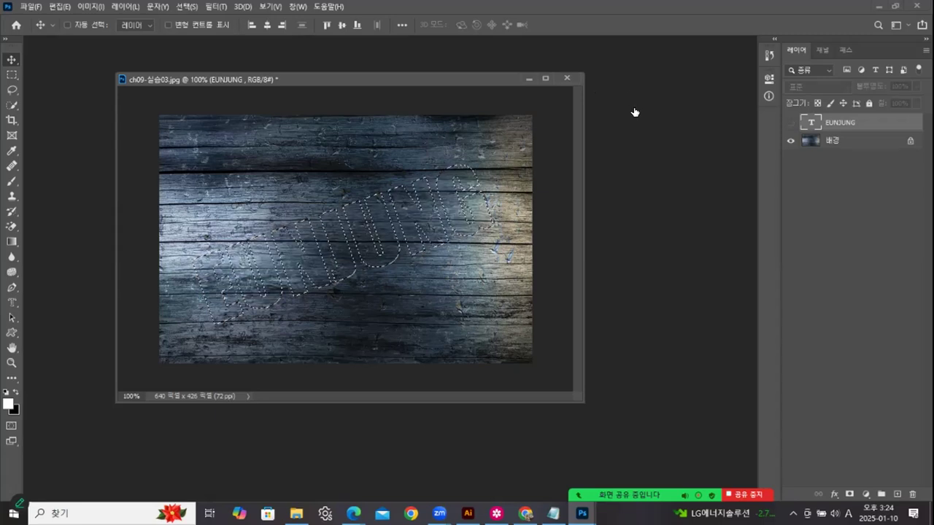
Step: Copy the selected letter-shaped wood area from the background (배경) to a new layer
click(808, 141)
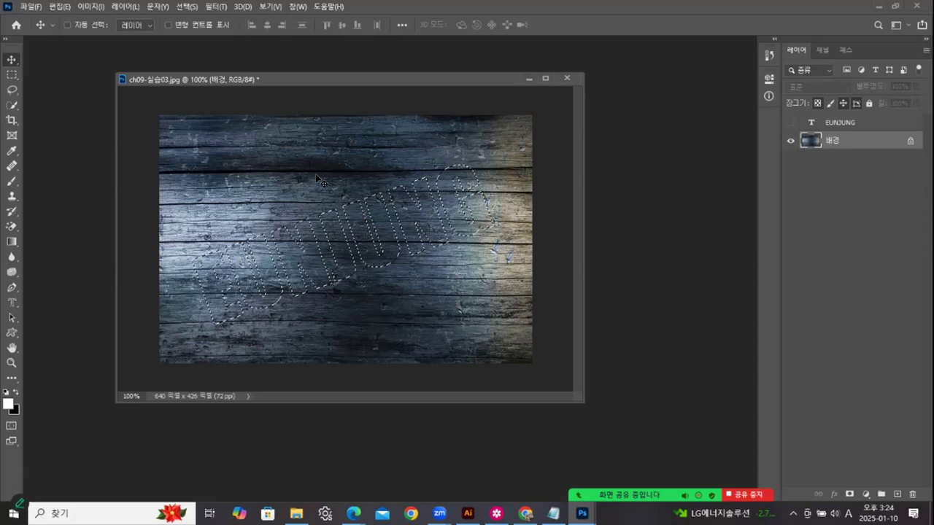
key(ctrl+c)
key(ctrl+j)
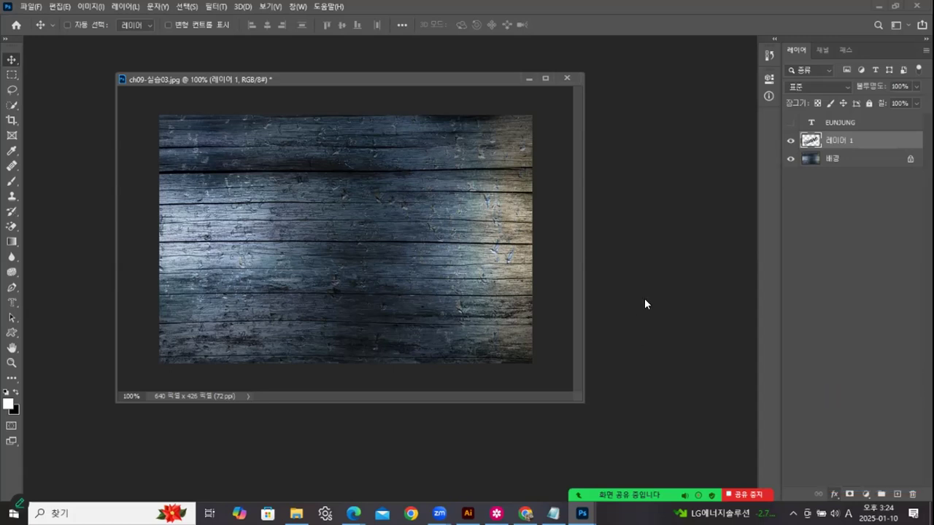
Step: Apply Bevel & Emboss to the letter layer with Outer Bevel (외부 경사), depth 386%, size 8 px and soften 1 px
click(751, 350)
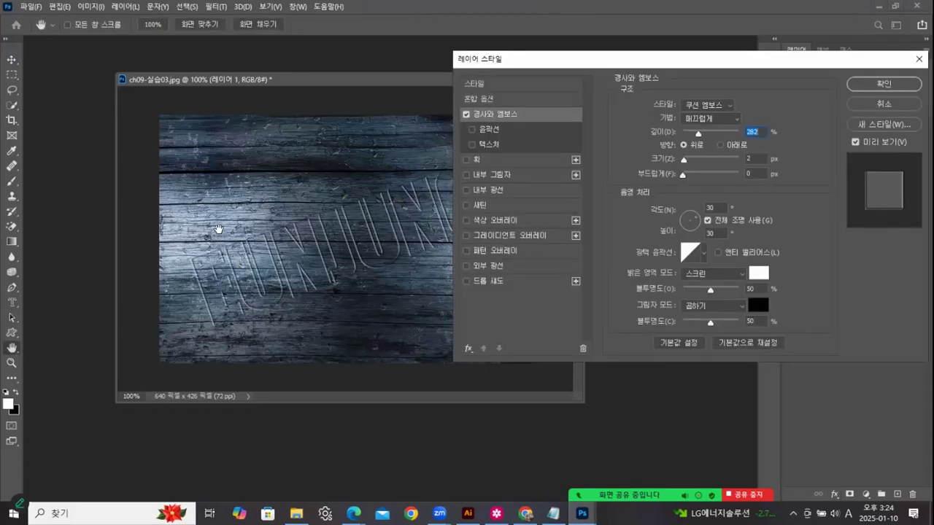
click(707, 105)
click(700, 116)
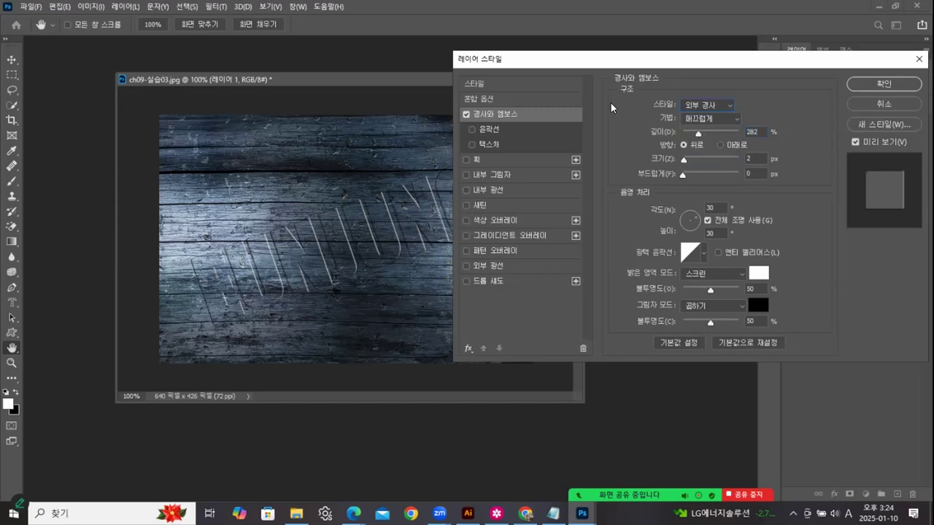
drag(698, 133, 684, 175)
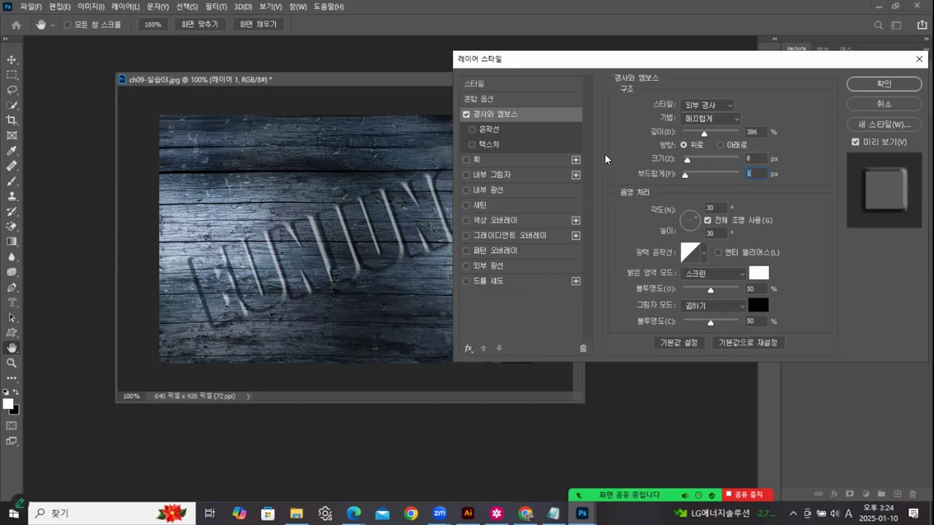
drag(685, 58, 750, 78)
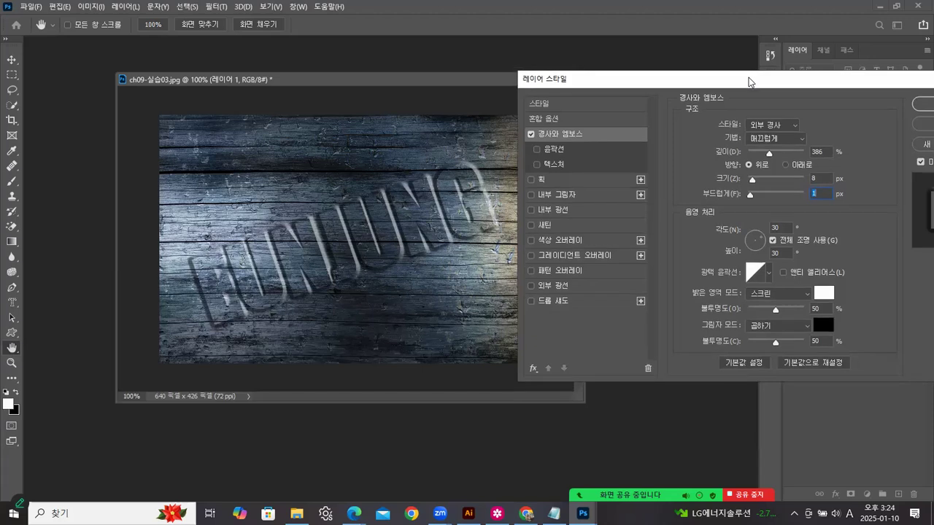
Step: Try the Inner Bevel (내부 경사) style on the letters and return to Outer Bevel (외부 경사)
click(772, 125)
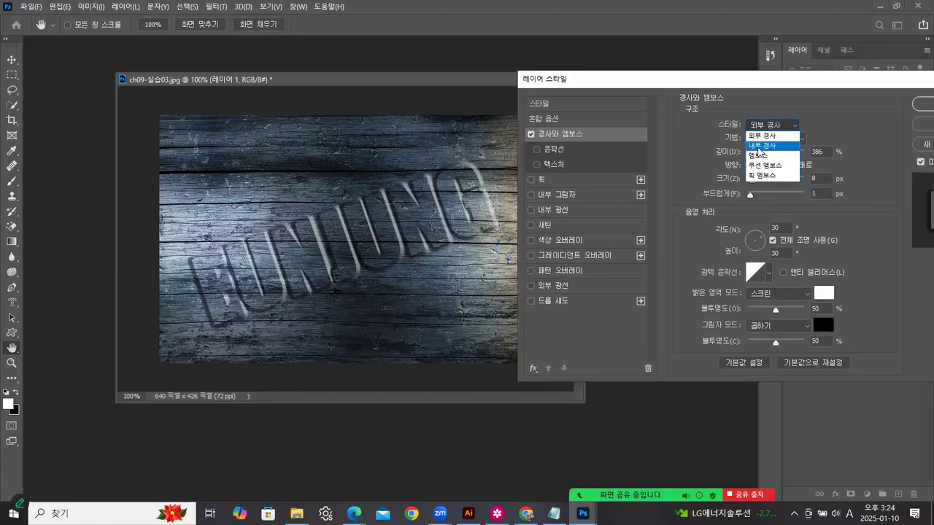
click(759, 148)
click(767, 128)
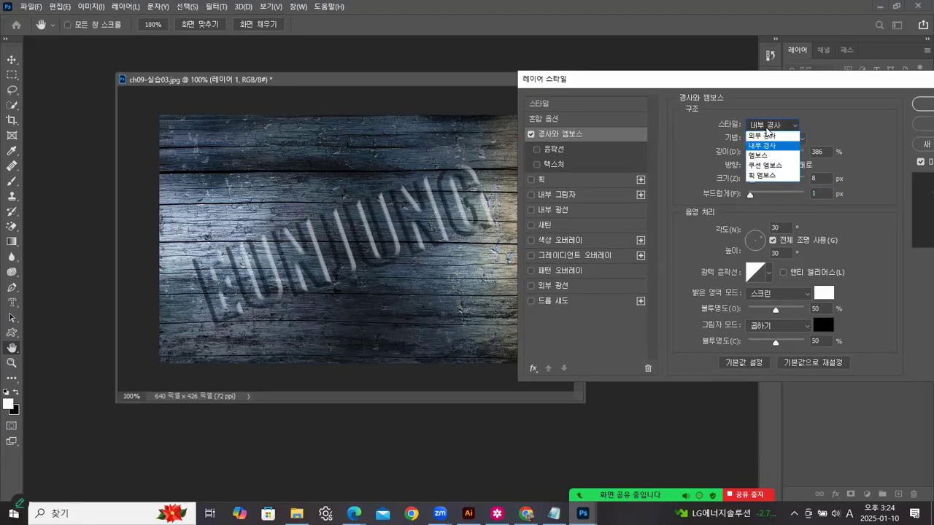
click(766, 136)
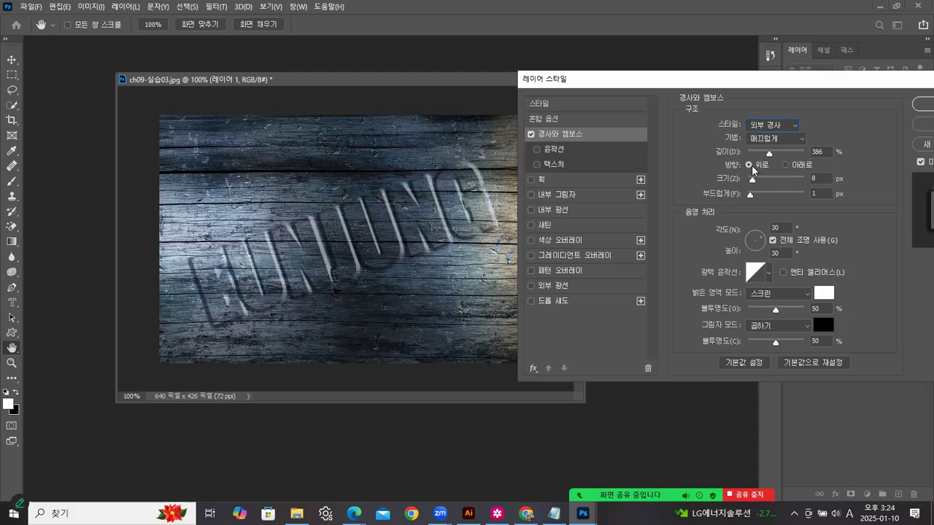
Step: Increase the bevel depth and add a Multiply drop shadow with 89% opacity, 8 px distance and 40 px size
drag(768, 152, 776, 152)
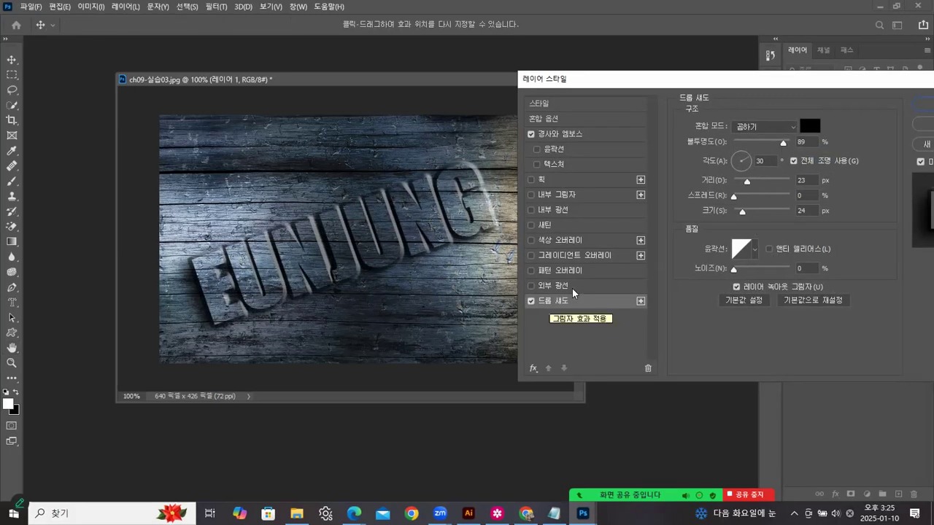
drag(747, 183, 745, 213)
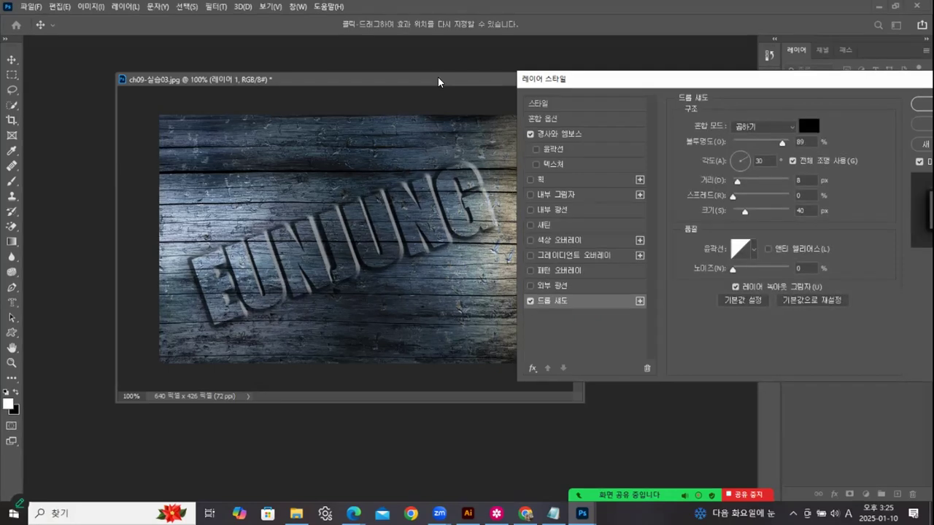
drag(599, 78, 614, 75)
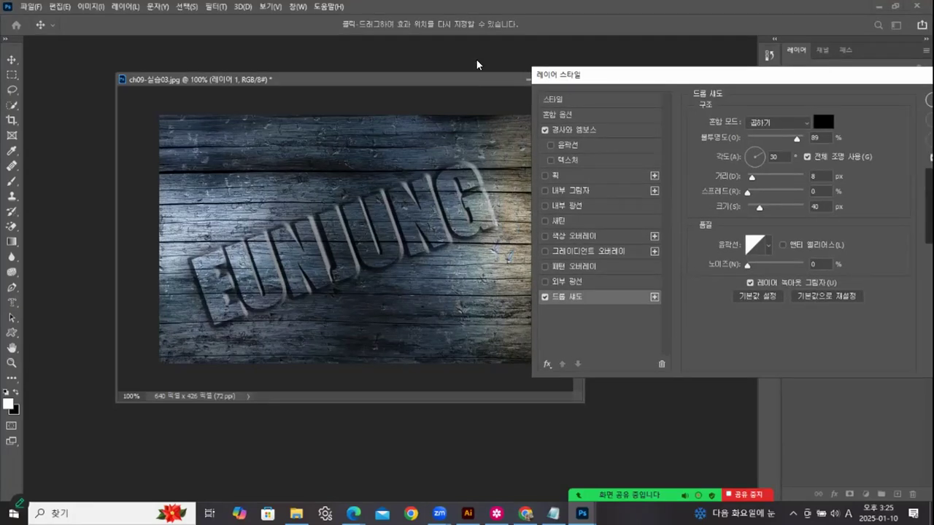
drag(480, 64, 494, 65)
key(space)
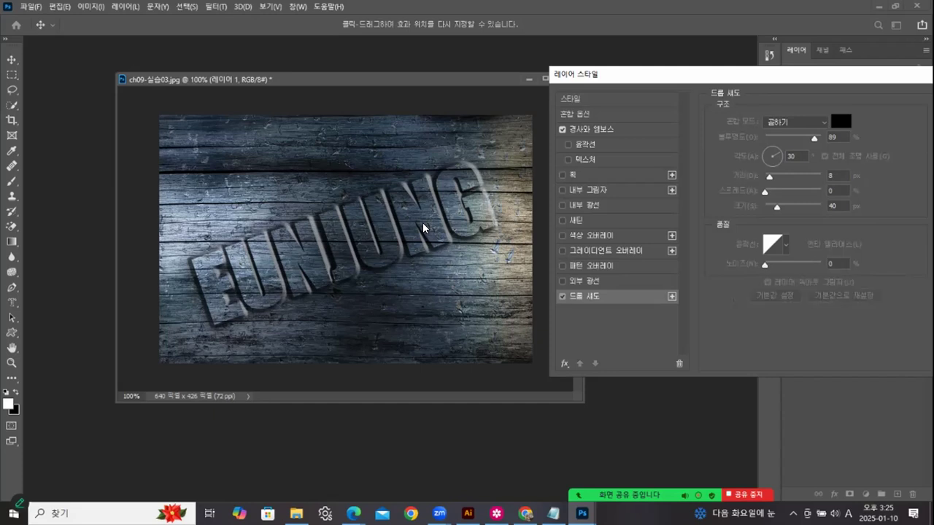
key(space)
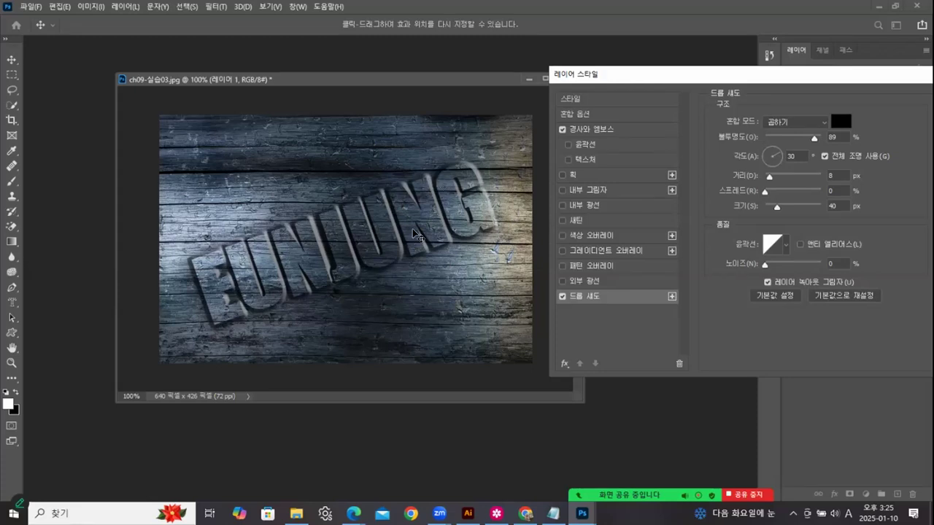
Step: Set the global light angle of the drop shadow to -174° and apply the layer styles
drag(772, 156, 670, 139)
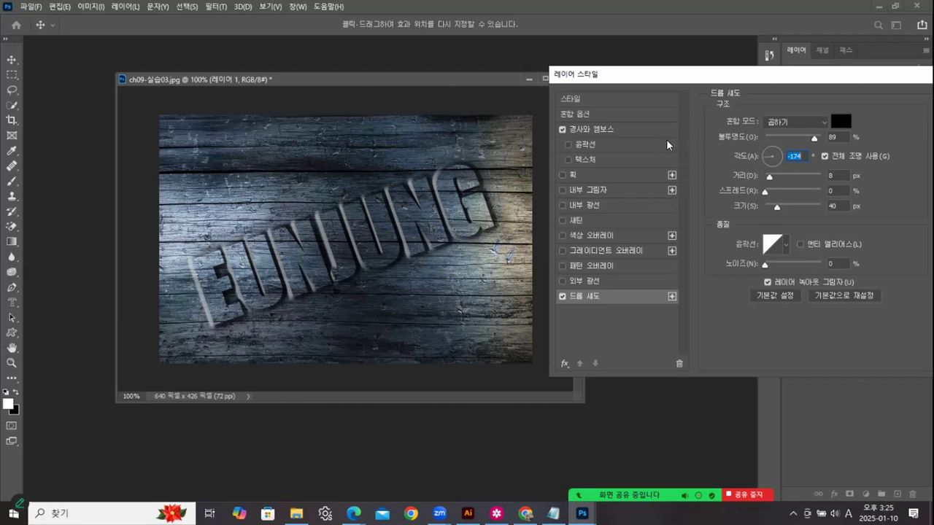
drag(767, 73, 761, 102)
key(Return)
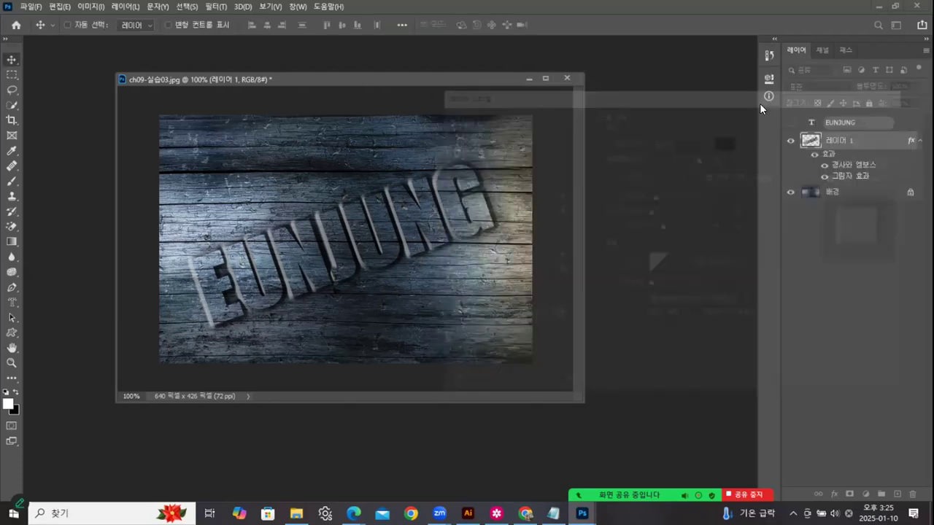
drag(369, 69, 369, 70)
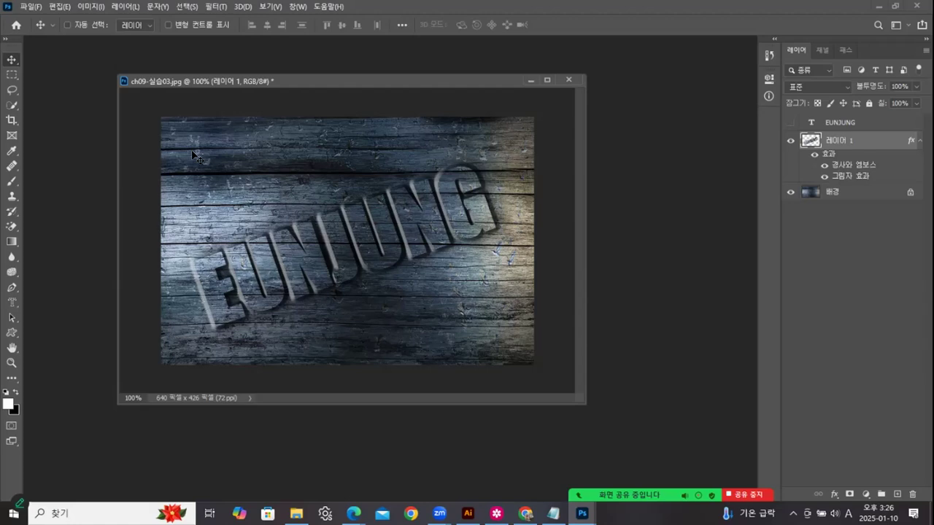
Step: Start saving the wood text document under another name and set the file format to JPEG
click(29, 7)
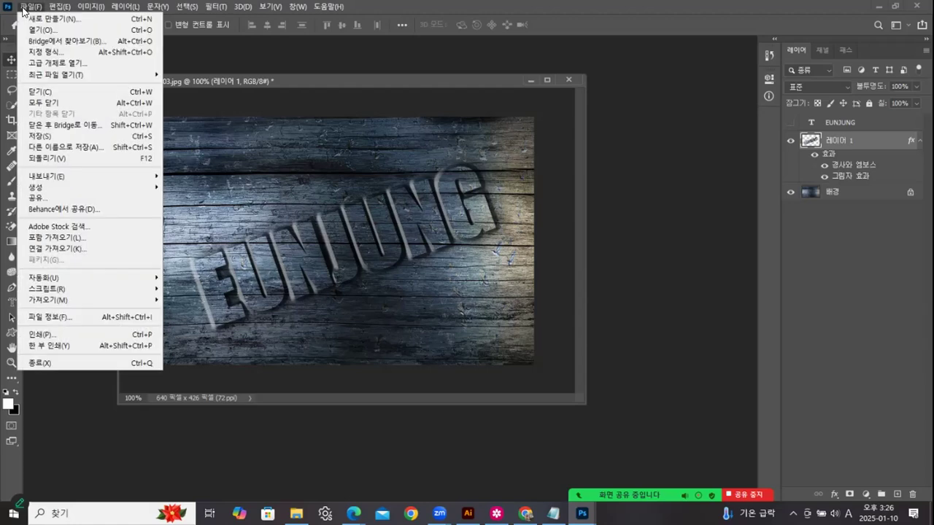
click(33, 144)
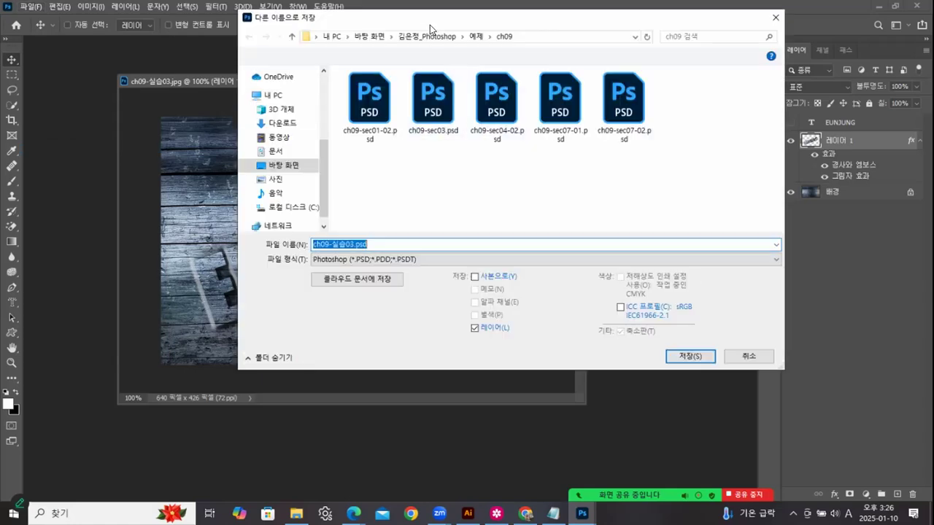
click(347, 259)
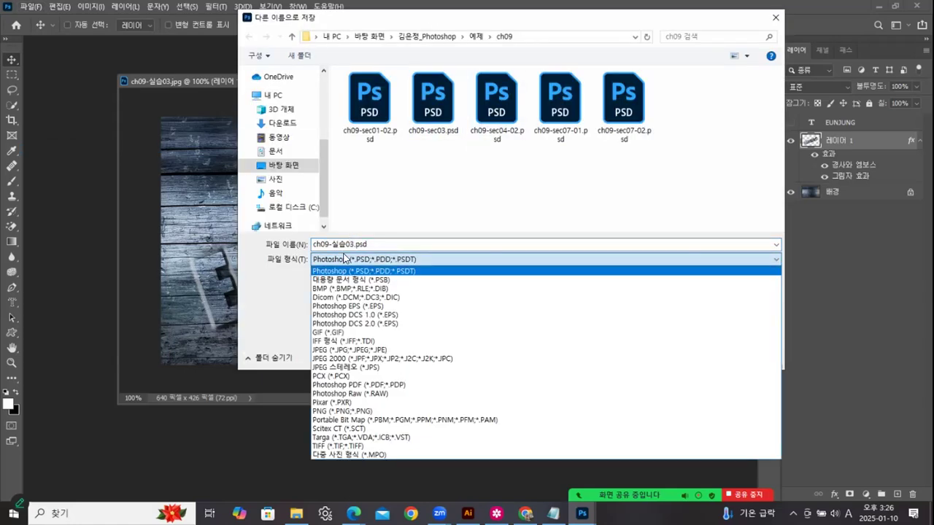
click(332, 349)
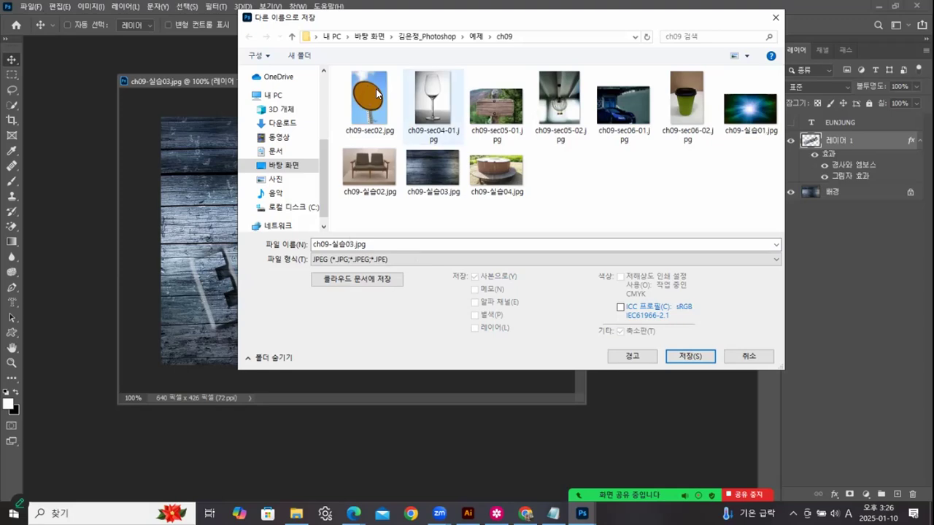
Step: Go to the 실습 folder for the save and take the existing 13.jpg as the base file name
click(427, 36)
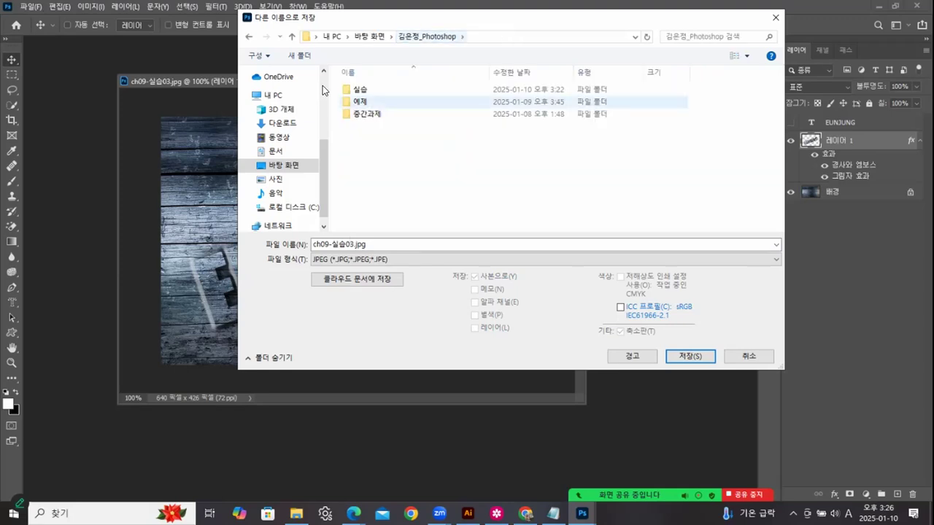
click(361, 90)
key(Return)
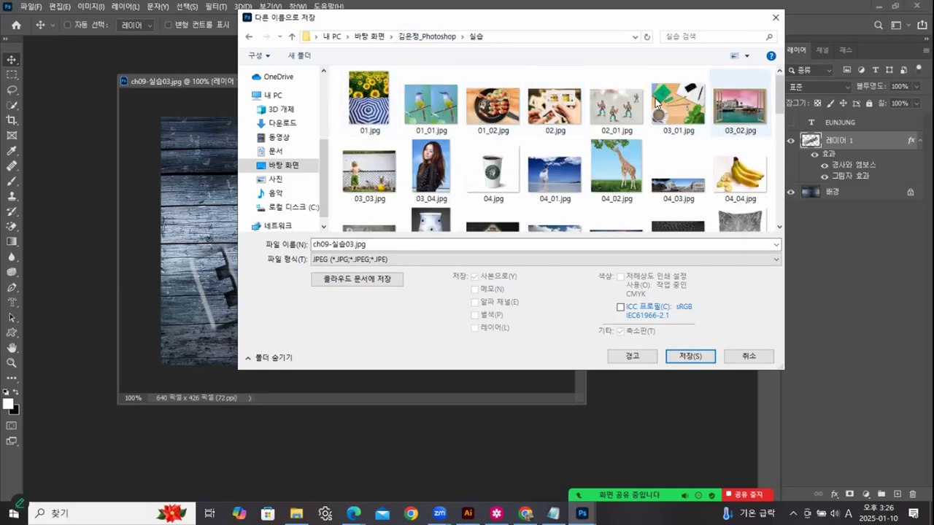
scroll(672, 158, down, 2)
scroll(673, 157, down, 5)
click(617, 188)
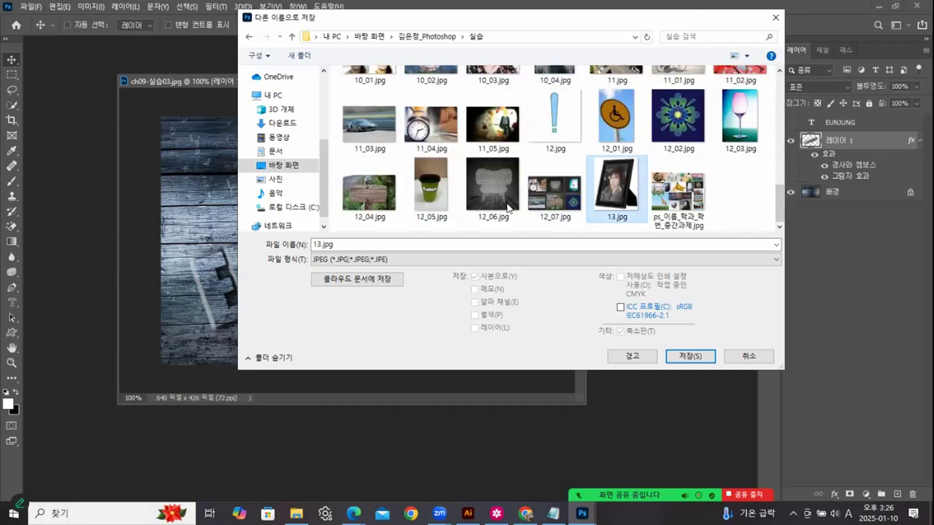
Step: Name the file 13_01.jpg and save it as a baseline standard JPEG at quality 12
click(322, 245)
click(322, 245)
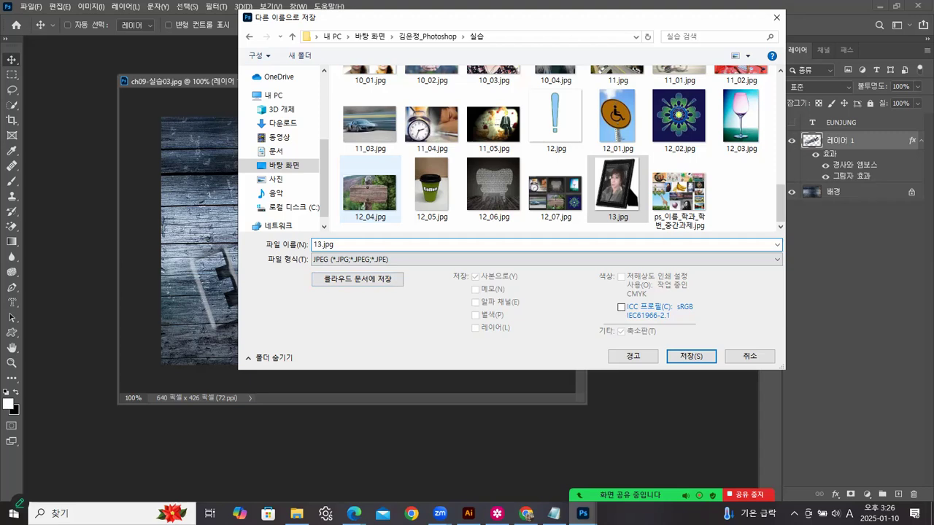
text(_)
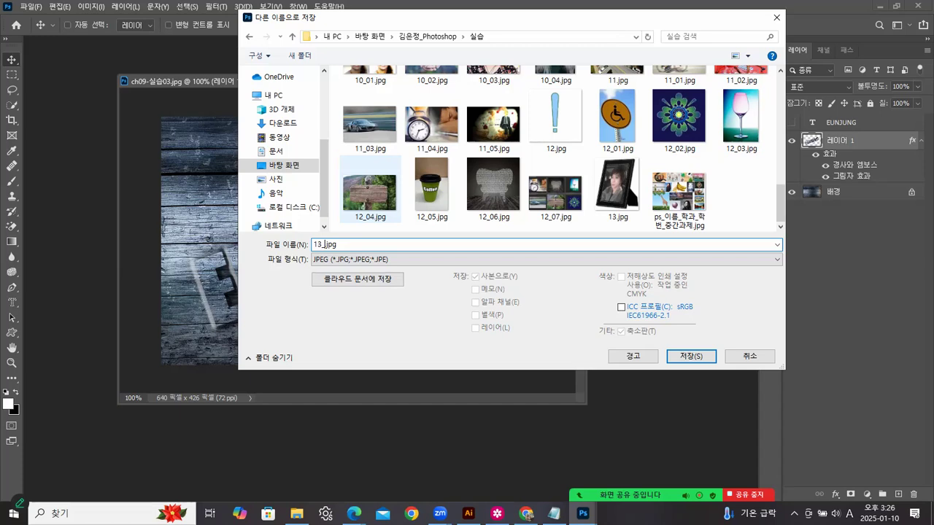
text(01)
click(699, 357)
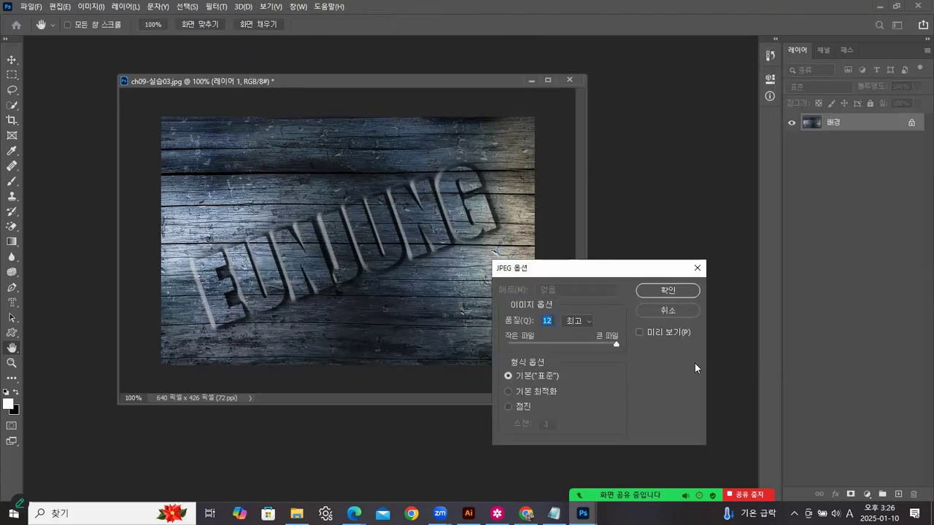
click(668, 290)
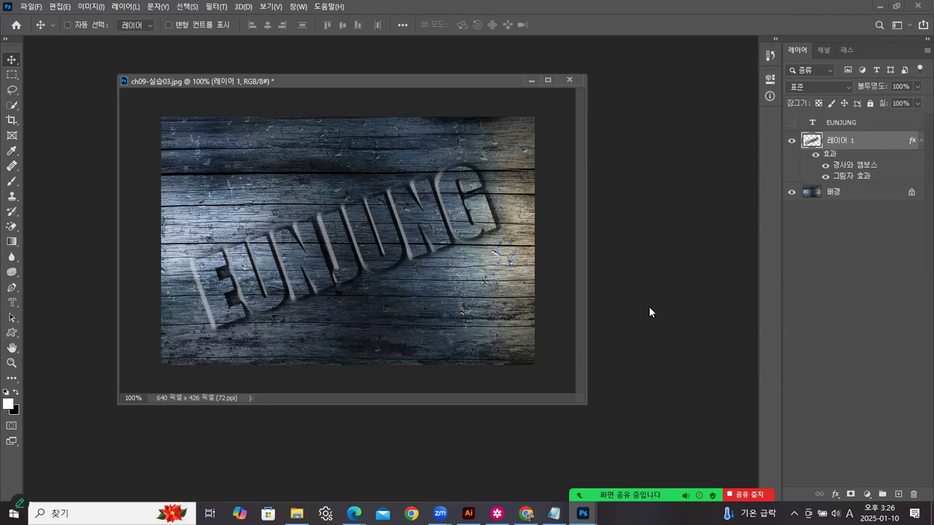
Step: Close the wood text document ch09-실습03.jpg without saving its changes
drag(428, 80, 410, 97)
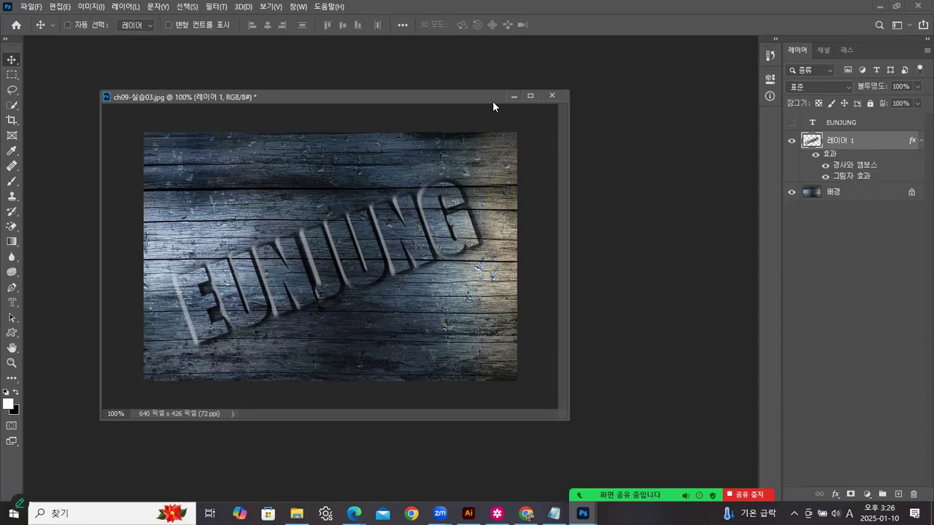
drag(480, 97, 508, 98)
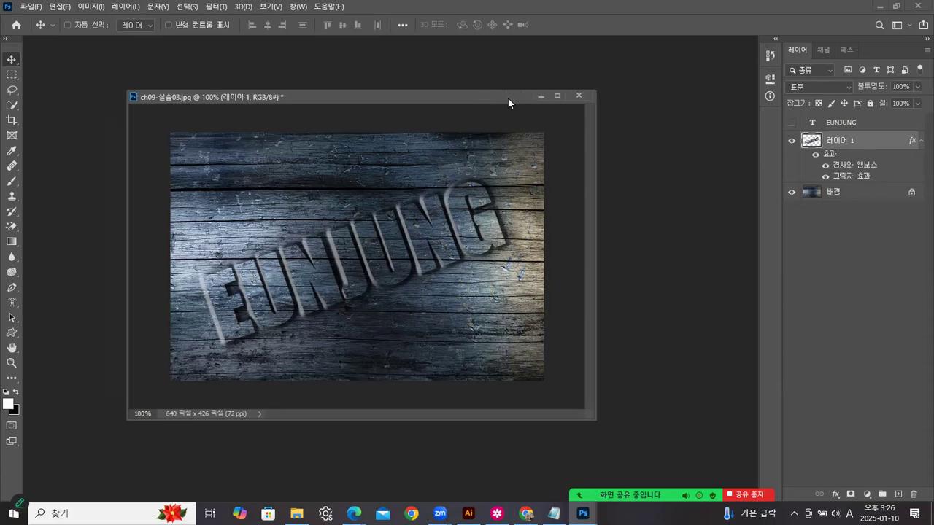
click(585, 97)
click(493, 192)
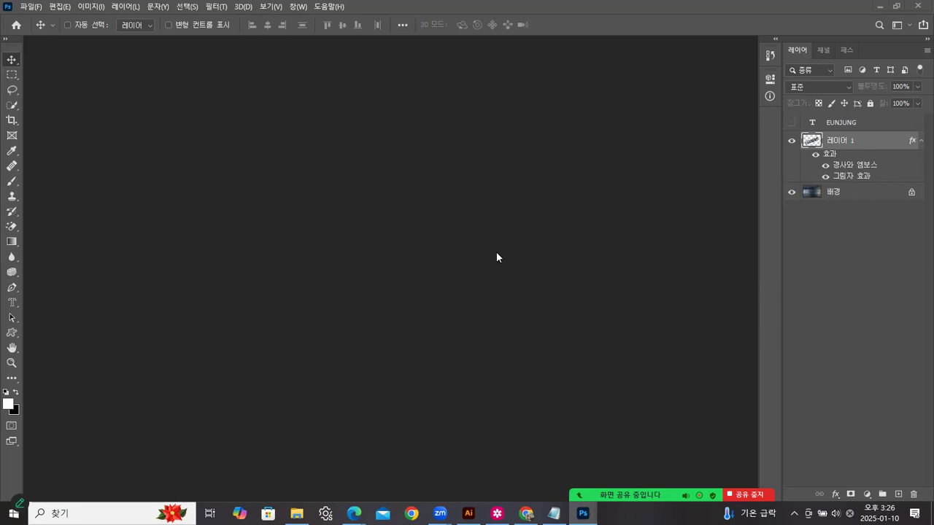
Step: Open ch09-실습04.jpg from the ch09 example folder in Photoshop and float it in its own window
click(297, 513)
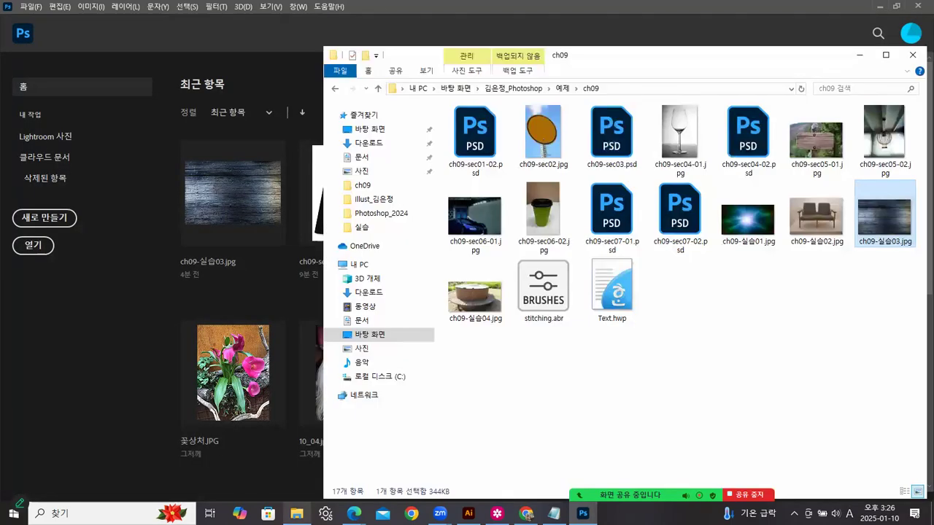
click(624, 354)
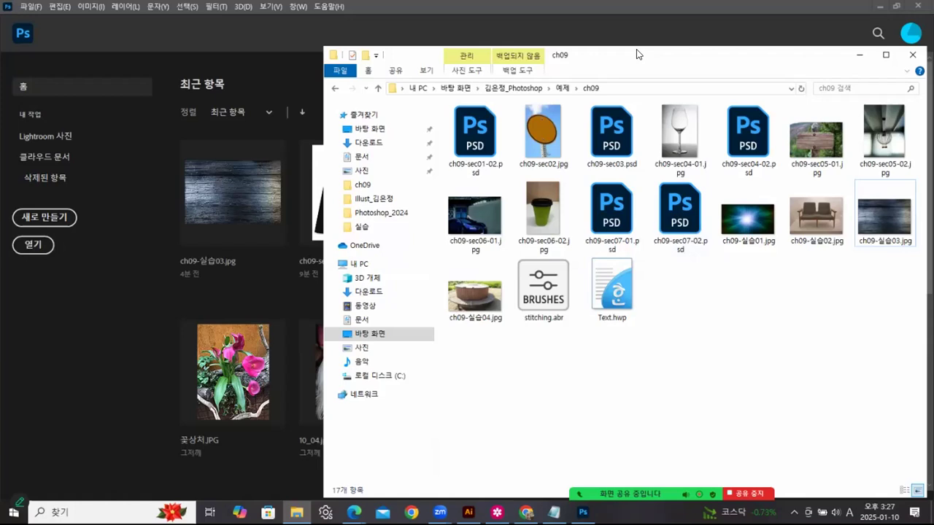
drag(636, 54, 631, 45)
drag(469, 281, 84, 297)
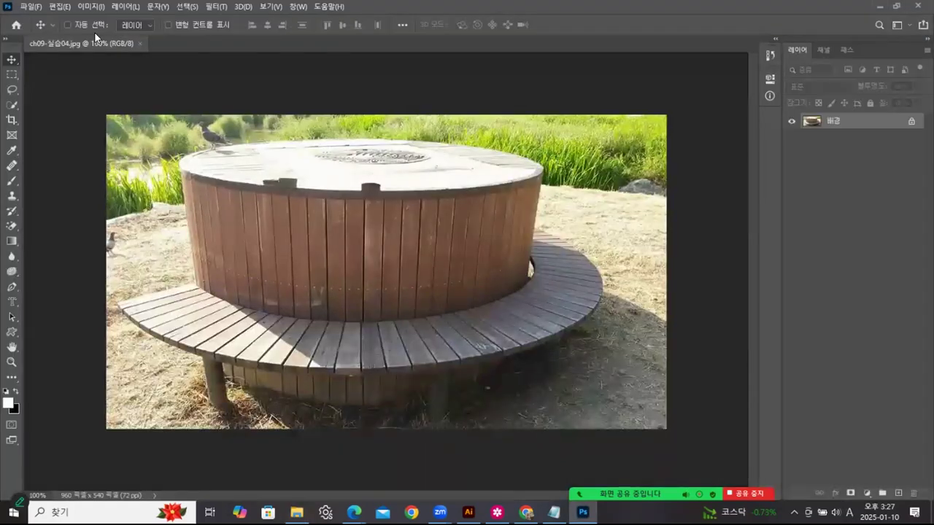
drag(97, 44, 252, 82)
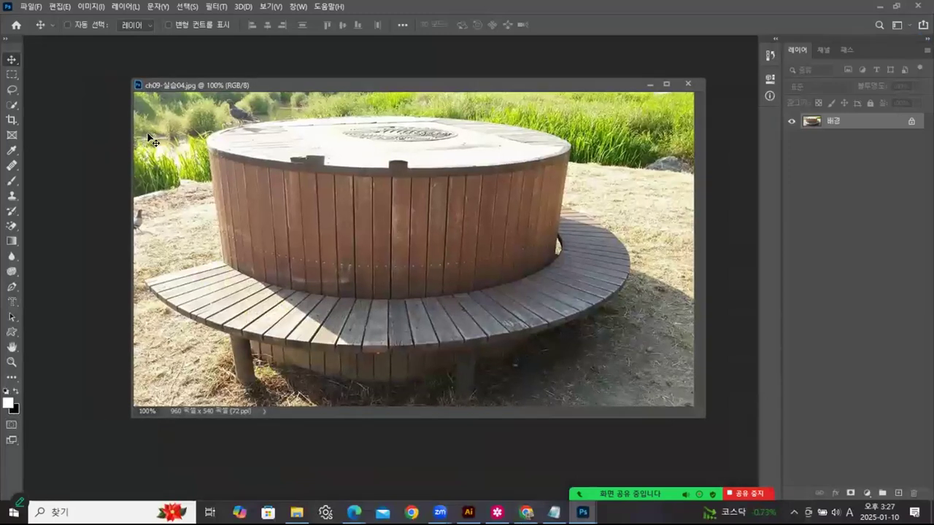
Step: Add the first name in capitals as white 150 pt Impact text and place it on the round wooden table's side
click(11, 301)
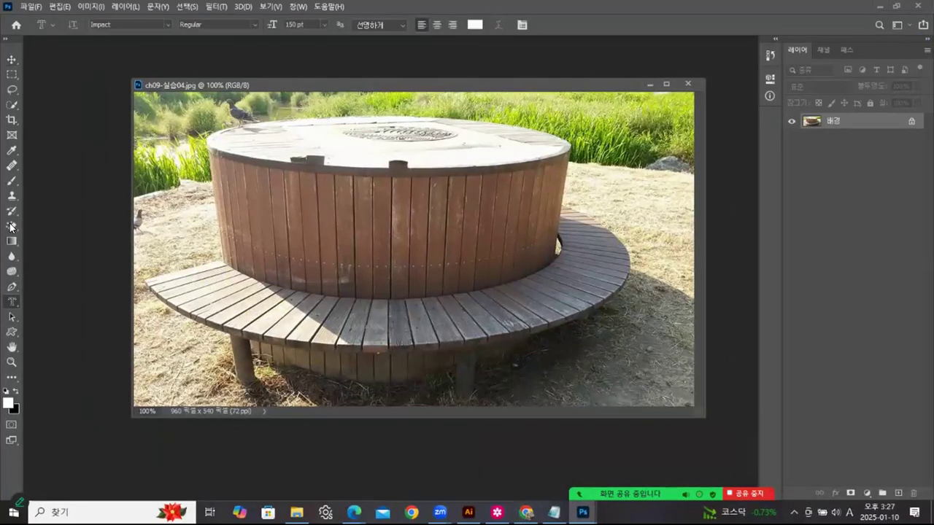
click(231, 180)
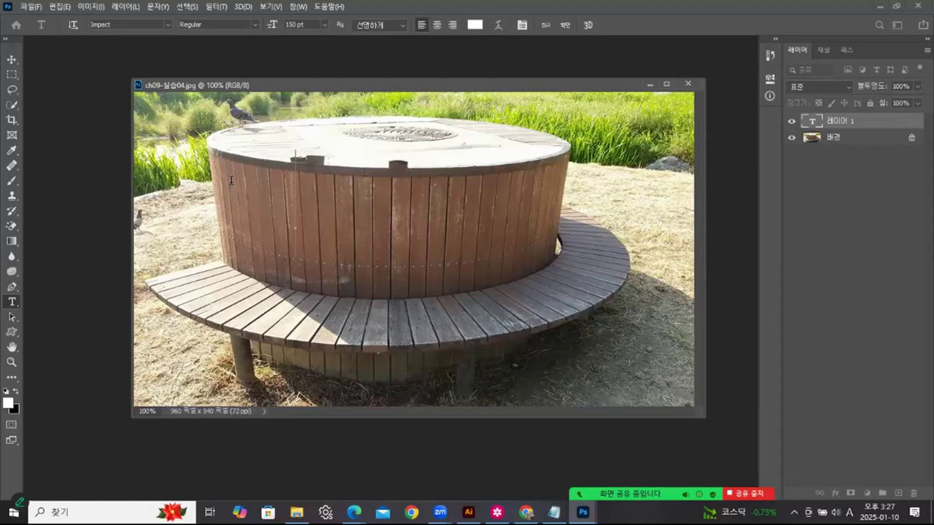
text(EUN)
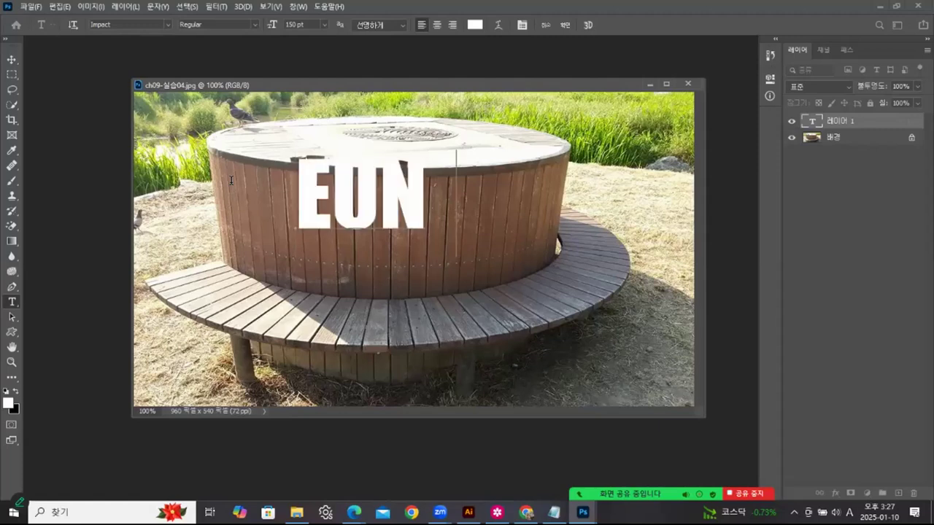
text(JUNG)
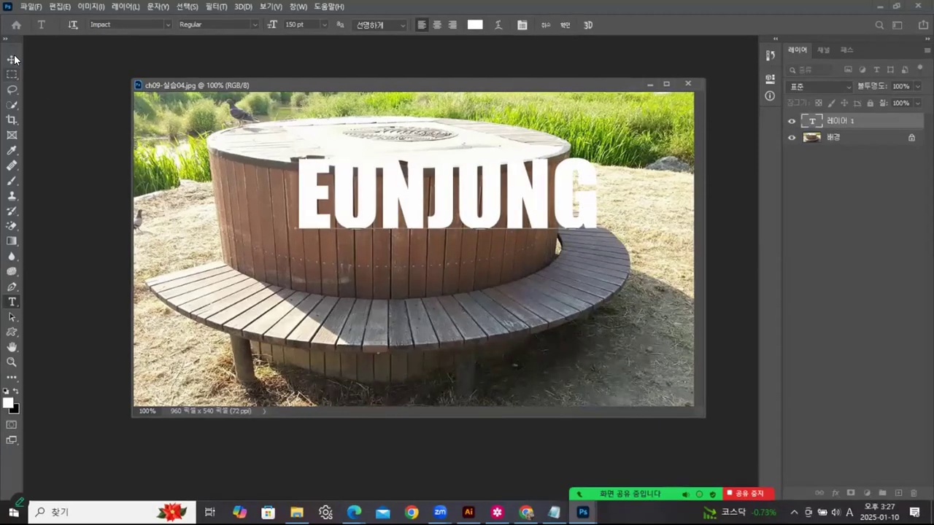
key(ctrl+Return)
drag(418, 212, 349, 206)
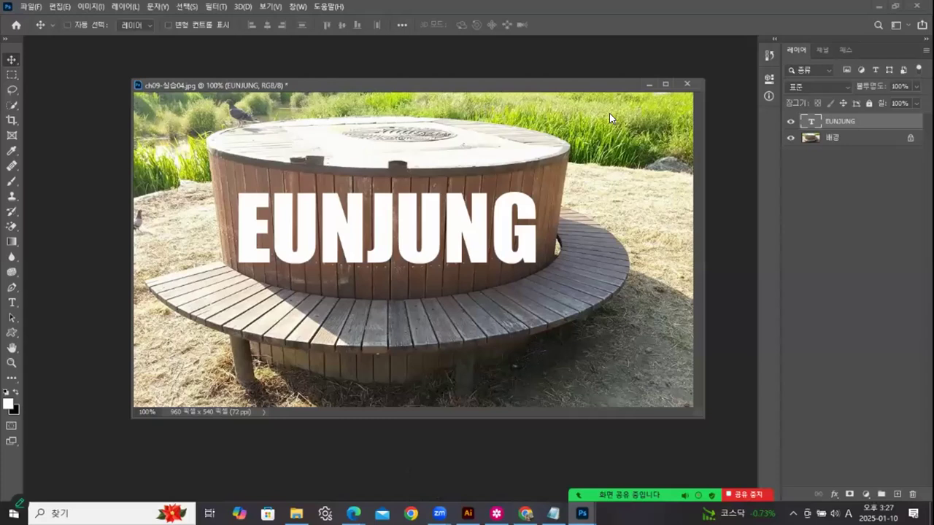
mouse_move(375, 238)
mouse_down()
mouse_move(380, 245)
mouse_move(381, 225)
mouse_move(394, 246)
mouse_move(380, 240)
mouse_up()
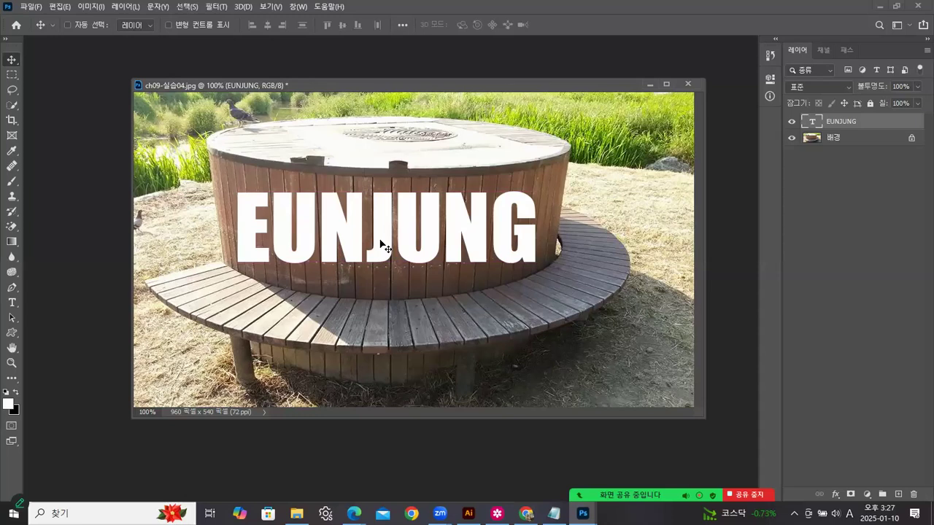
Step: Select the whole name text and set its font size to 120 pt
click(12, 302)
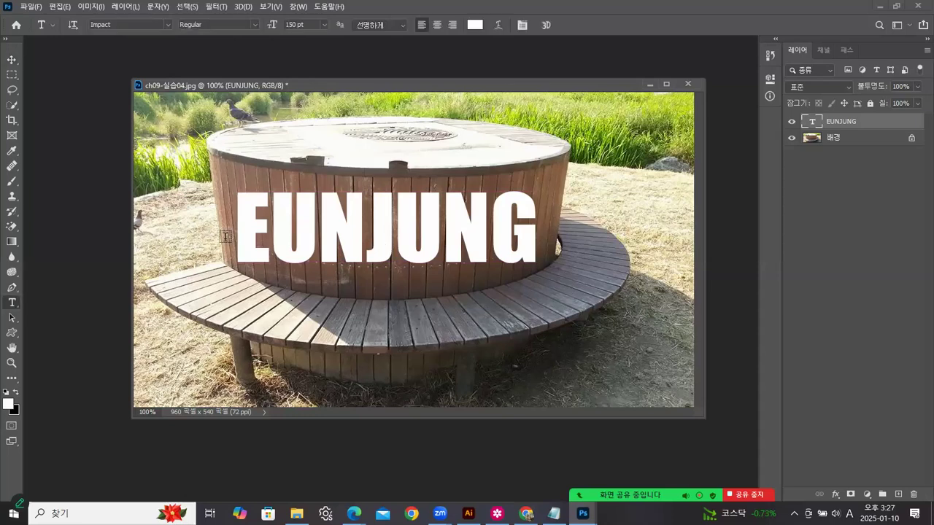
drag(225, 236, 529, 223)
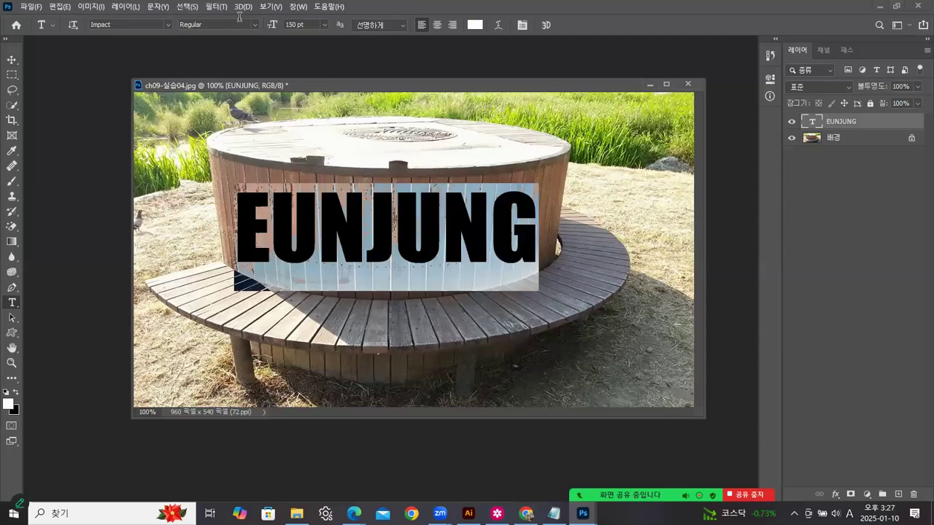
click(296, 25)
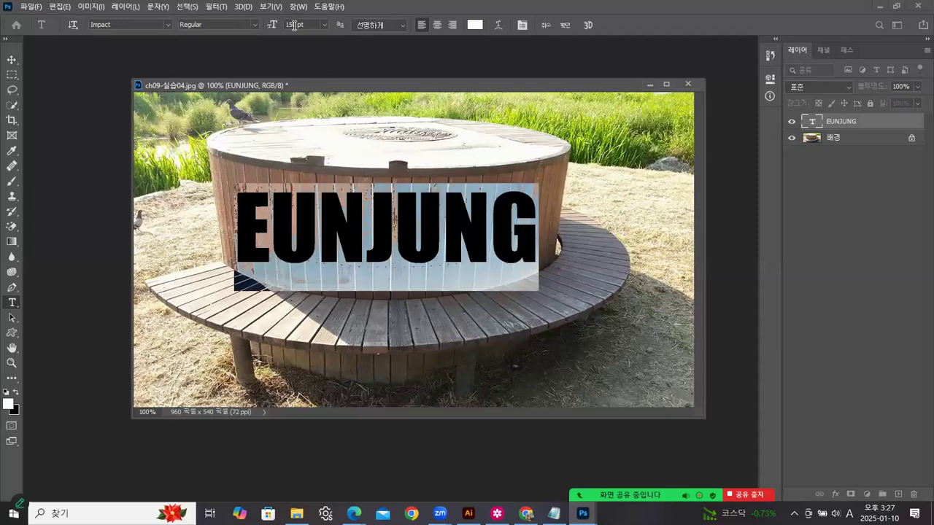
drag(290, 25, 292, 25)
click(14, 60)
drag(332, 224, 343, 222)
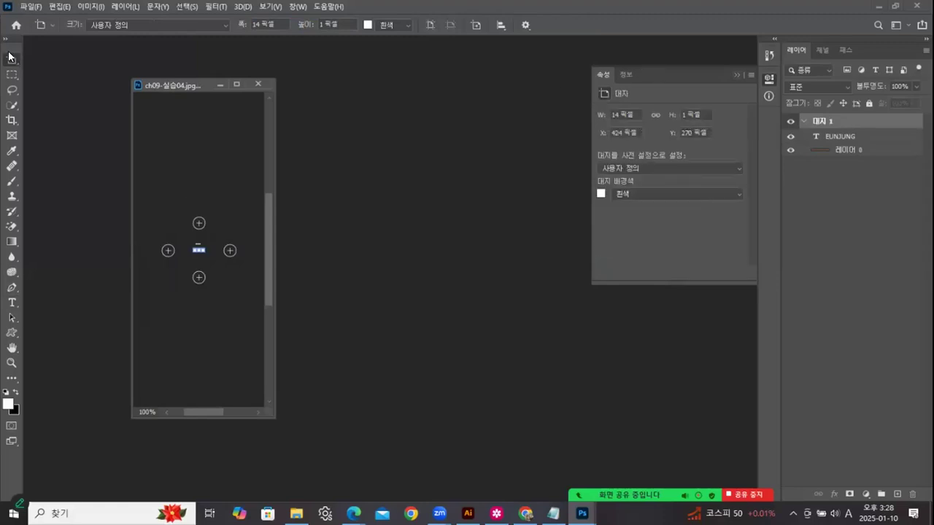
drag(10, 56, 29, 57)
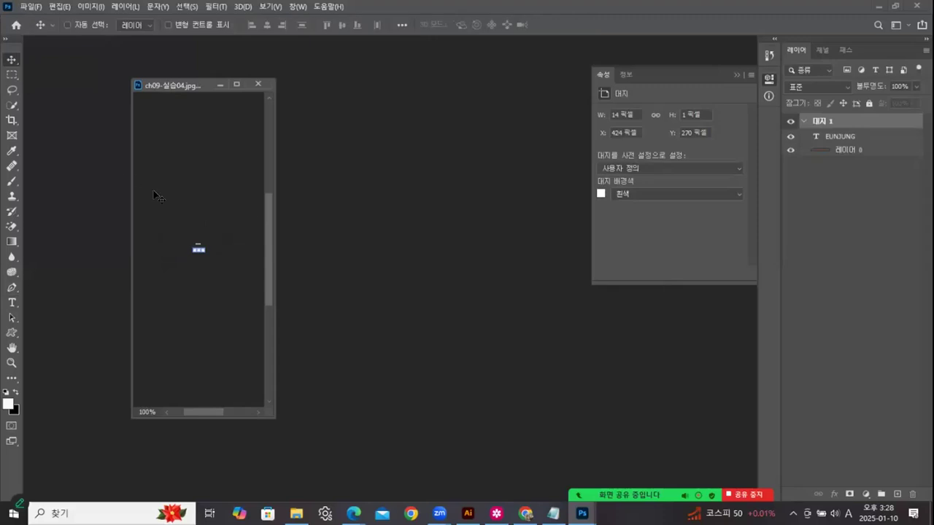
drag(274, 210, 480, 223)
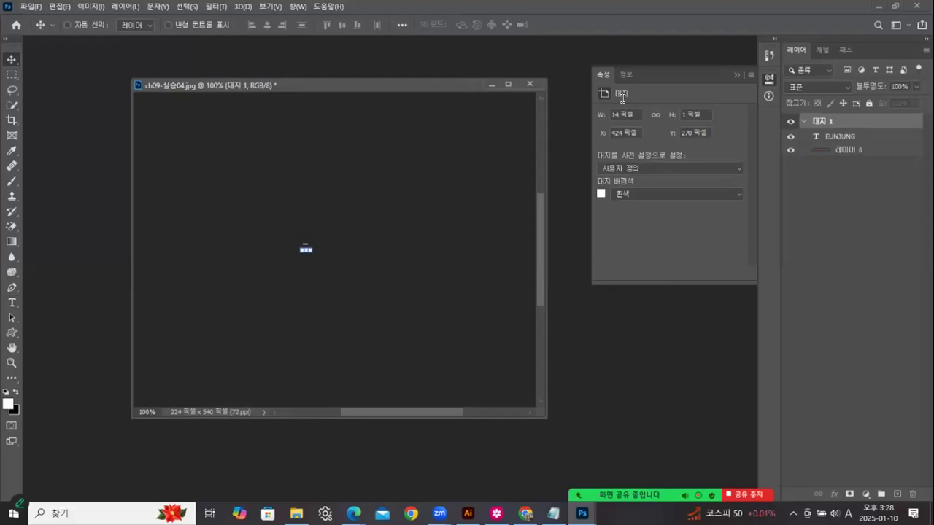
click(645, 67)
click(769, 56)
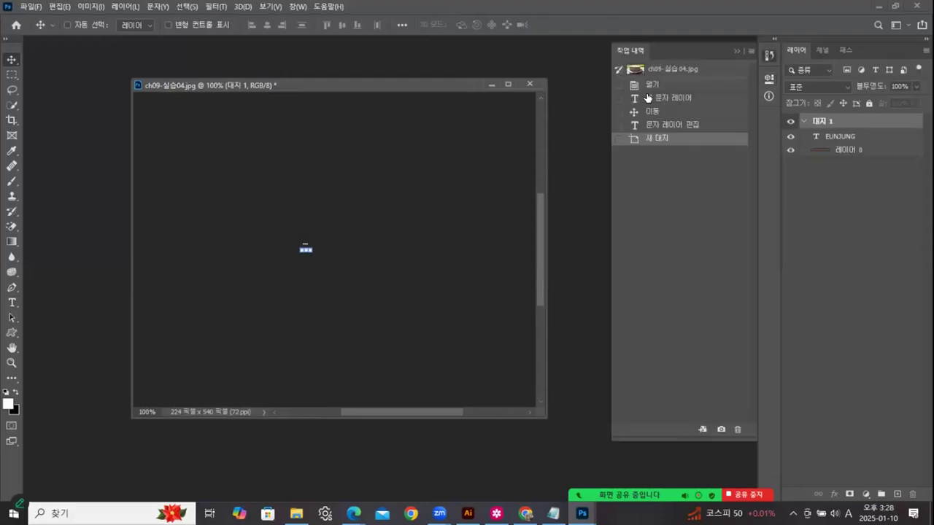
click(648, 124)
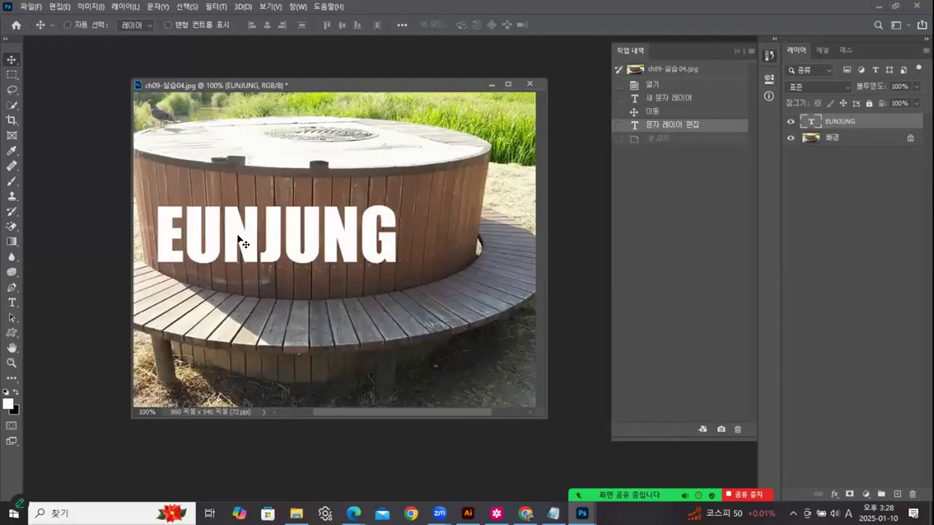
Step: Move the name text inward on the wooden table's side and widen the document window to show more of the image
drag(283, 223, 304, 218)
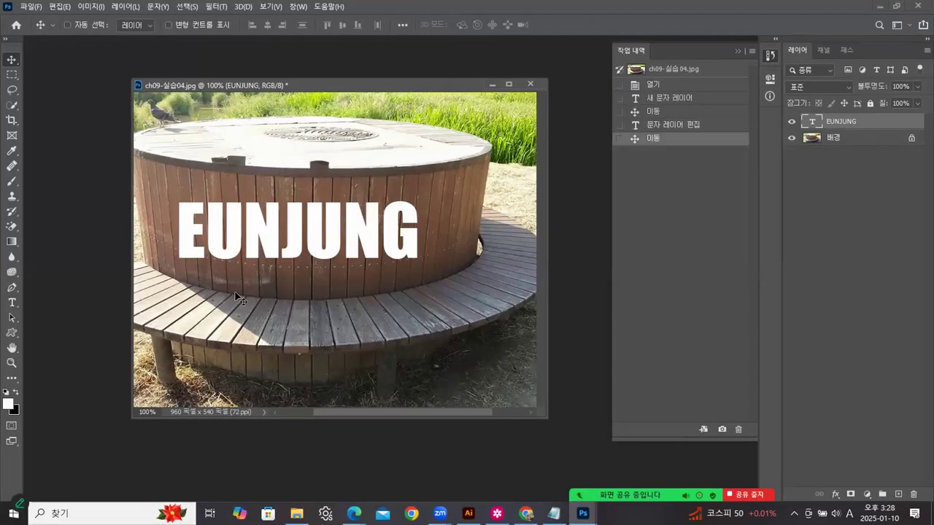
drag(132, 291, 64, 291)
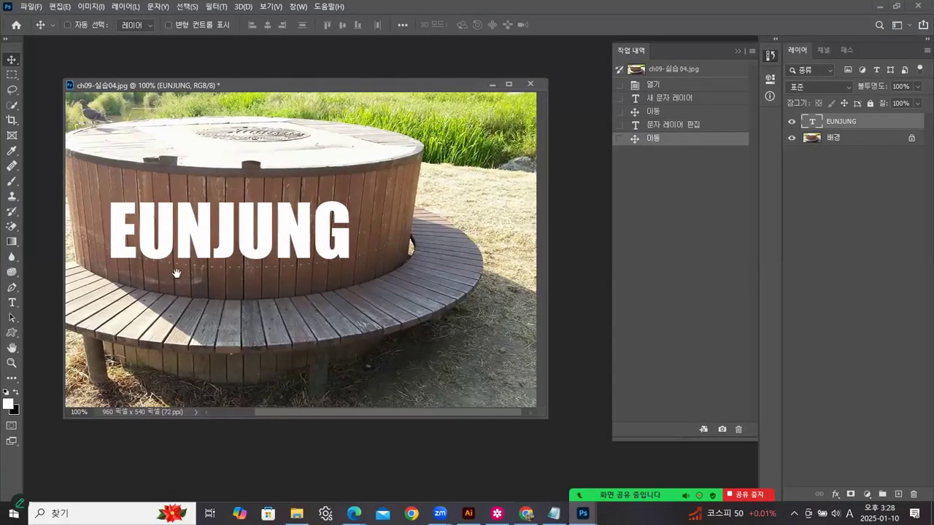
drag(176, 274, 227, 267)
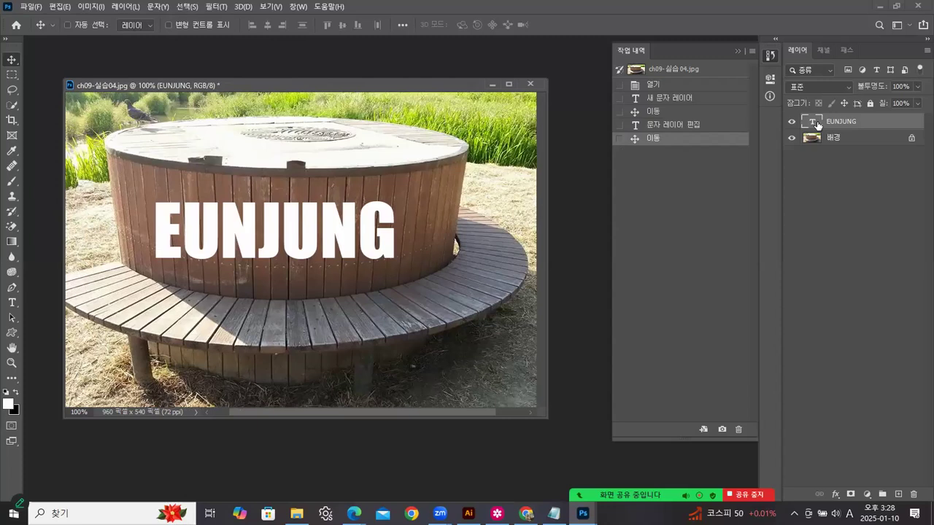
Step: Warp the whole name text with the horizontal Arch (아치) style at -10% bend
click(12, 303)
drag(156, 230, 412, 228)
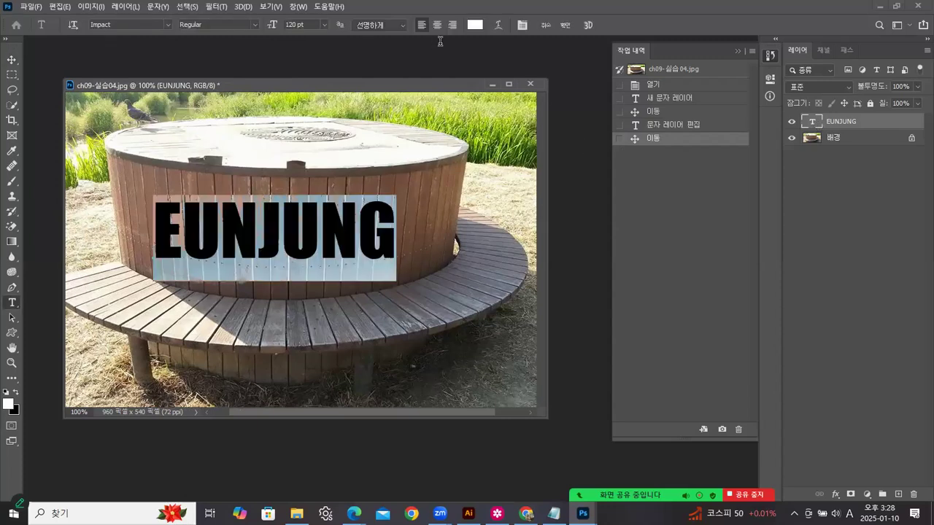
click(500, 25)
drag(427, 111, 642, 206)
click(645, 218)
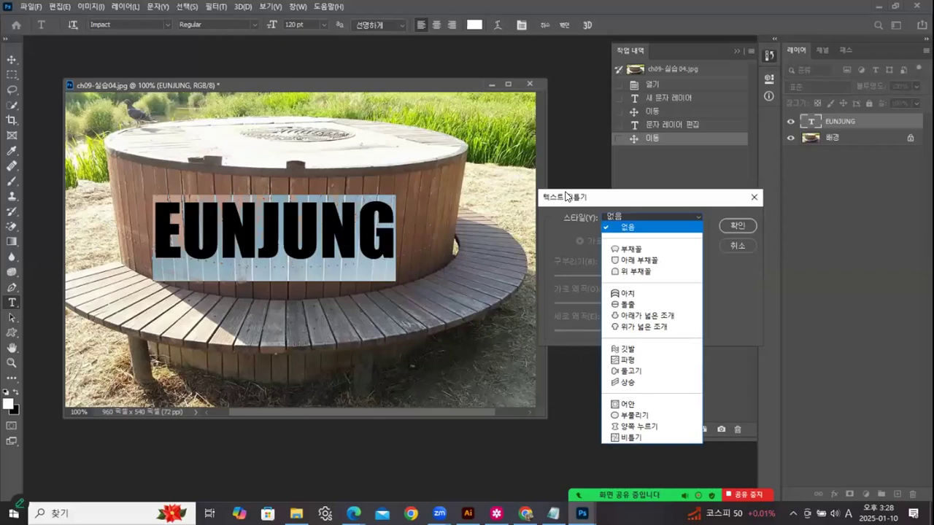
click(624, 294)
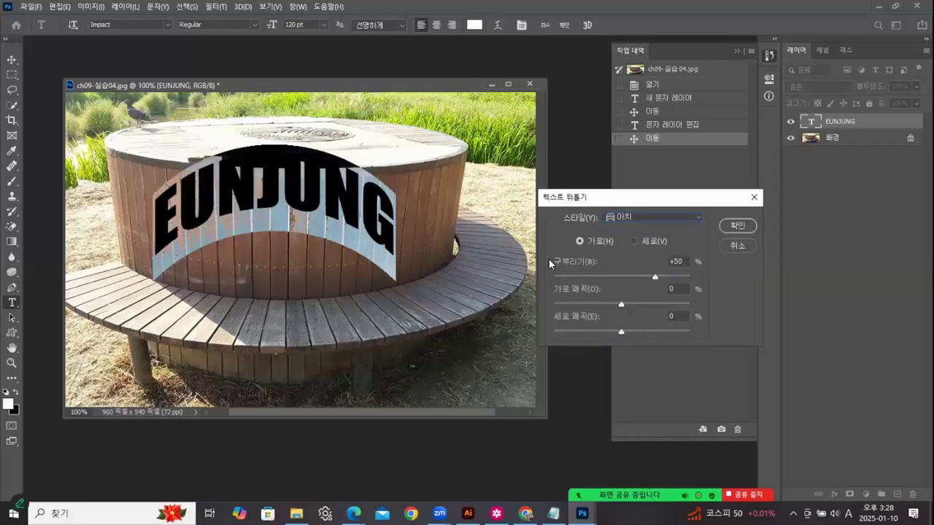
drag(654, 276, 610, 277)
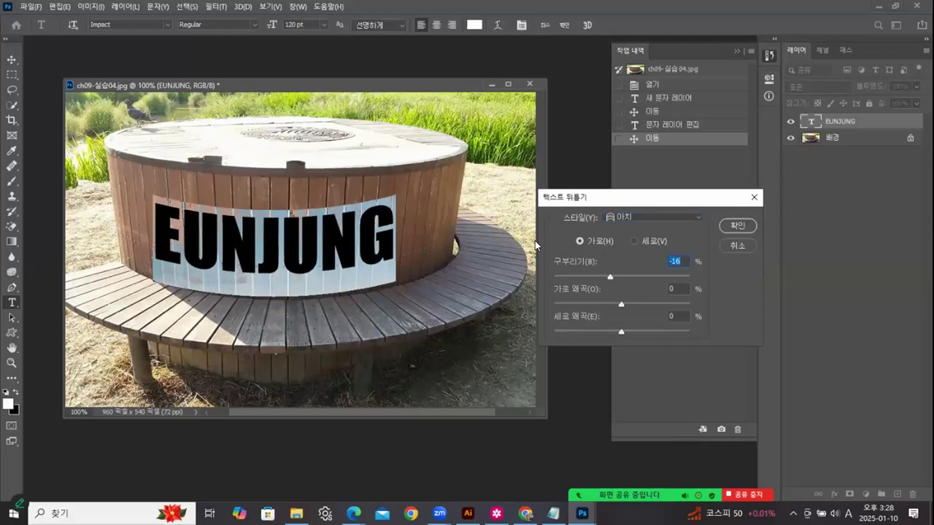
key(Up)
key(Up)
key(Up)
key(Up)
key(Up)
key(Up)
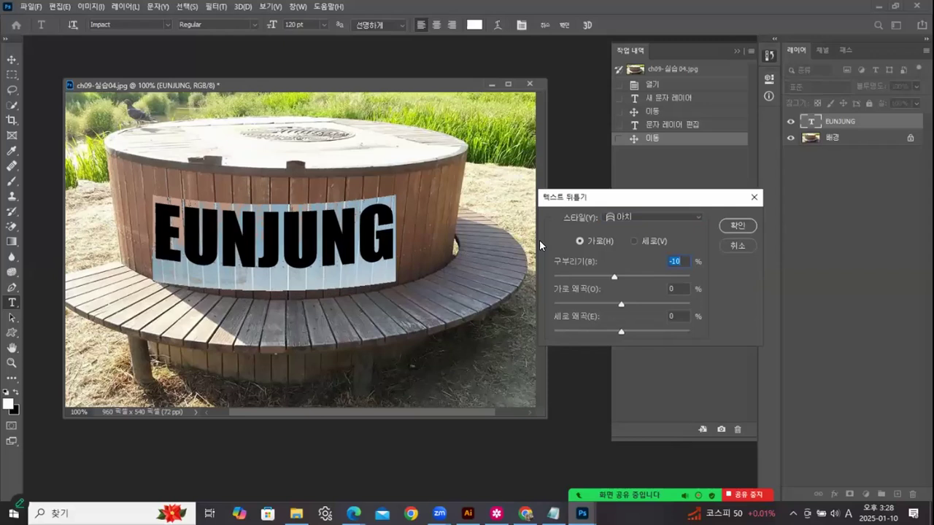
click(737, 226)
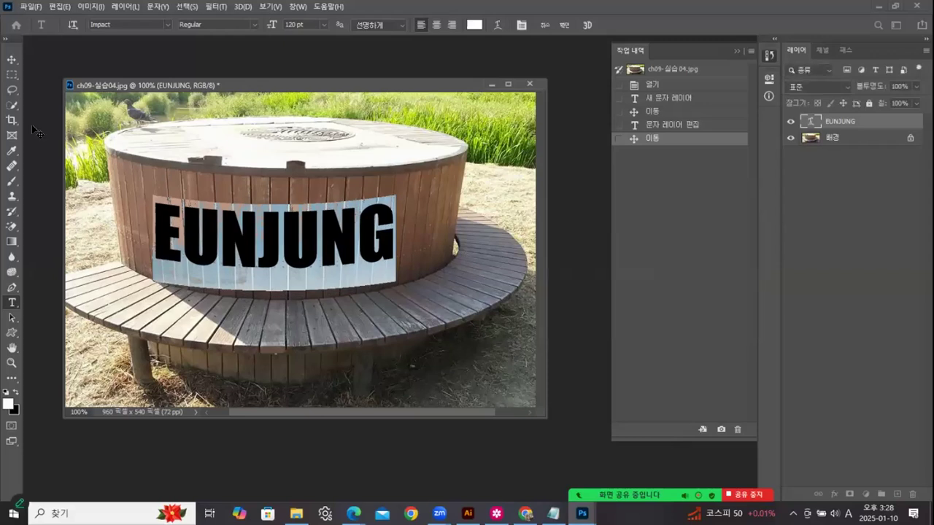
Step: Centre the name text on the table's side and warp it with the Arc (부채꼴) style: bend -15%, horizontal distortion 0%, vertical distortion -12%
click(13, 59)
drag(233, 202, 248, 207)
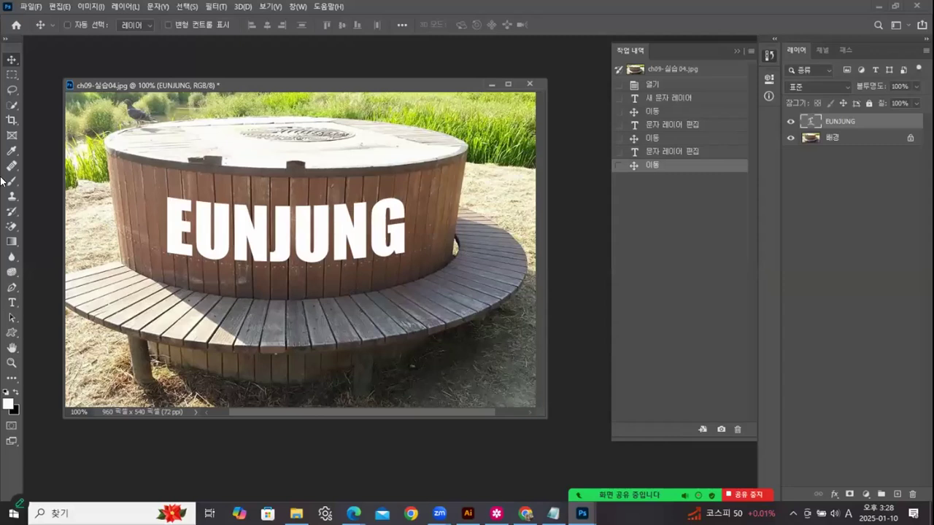
click(10, 303)
drag(157, 197, 409, 222)
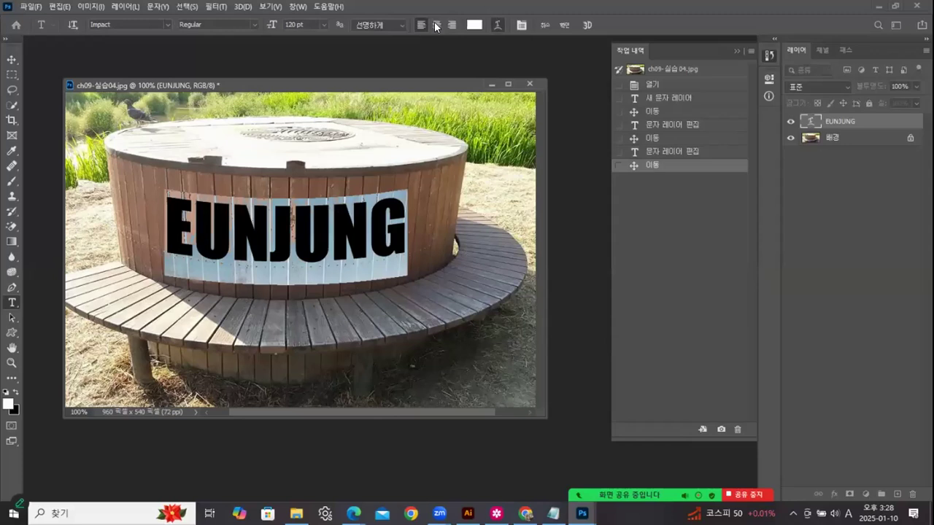
click(497, 25)
click(653, 218)
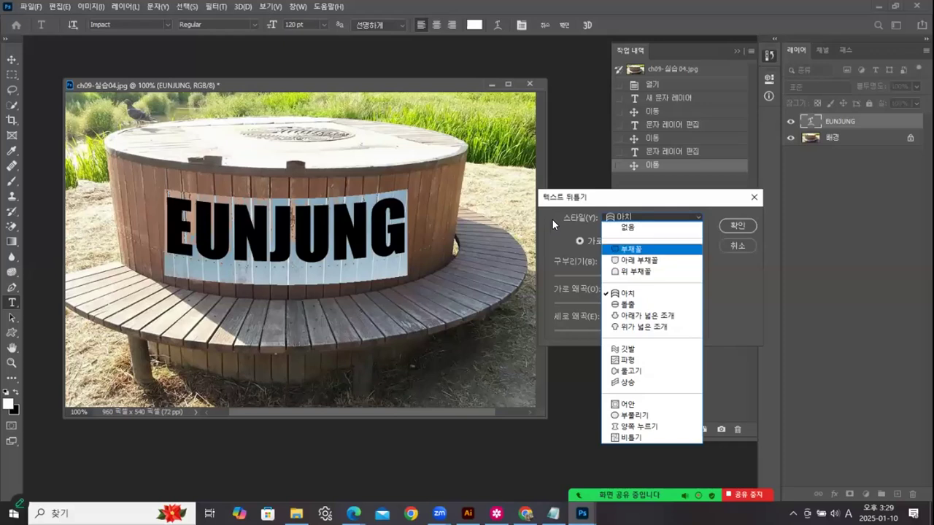
click(631, 248)
mouse_move(614, 277)
mouse_down()
mouse_move(617, 304)
mouse_move(626, 304)
mouse_up()
key(Tab)
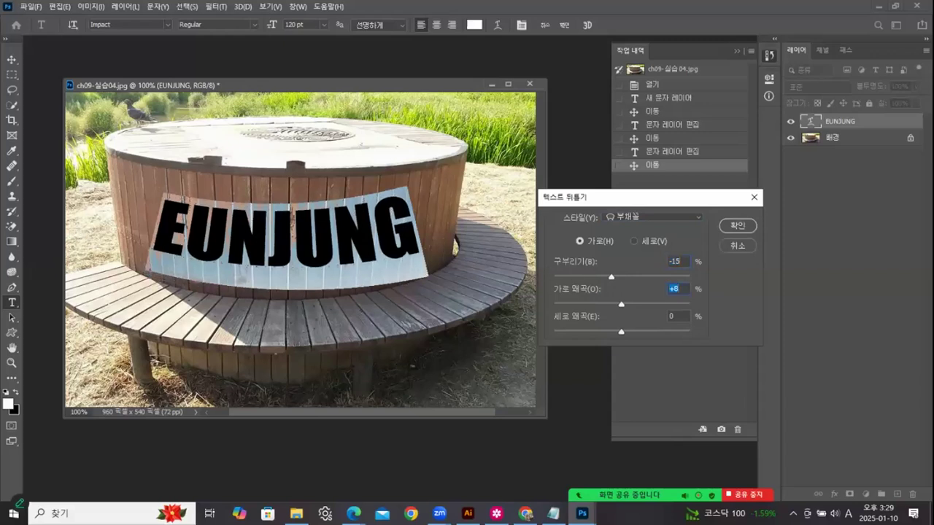
text(0)
drag(621, 332, 613, 332)
click(737, 225)
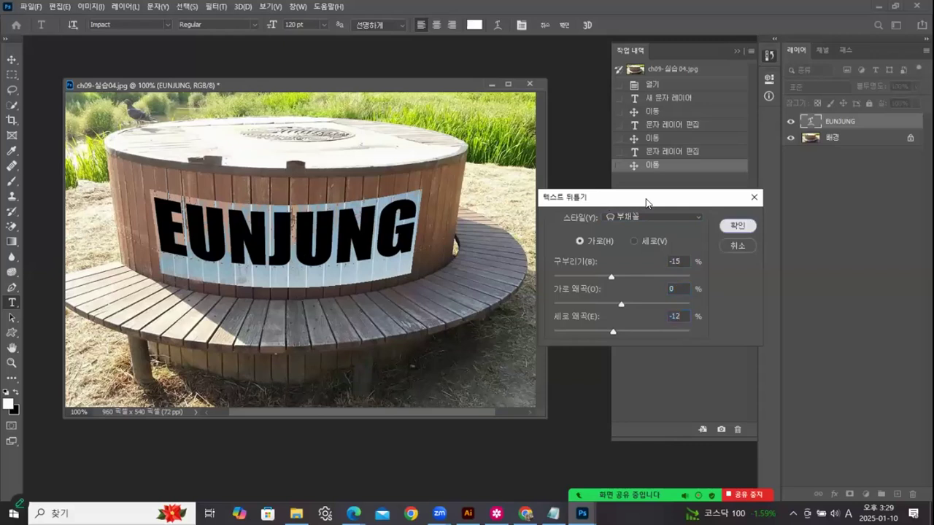
click(11, 59)
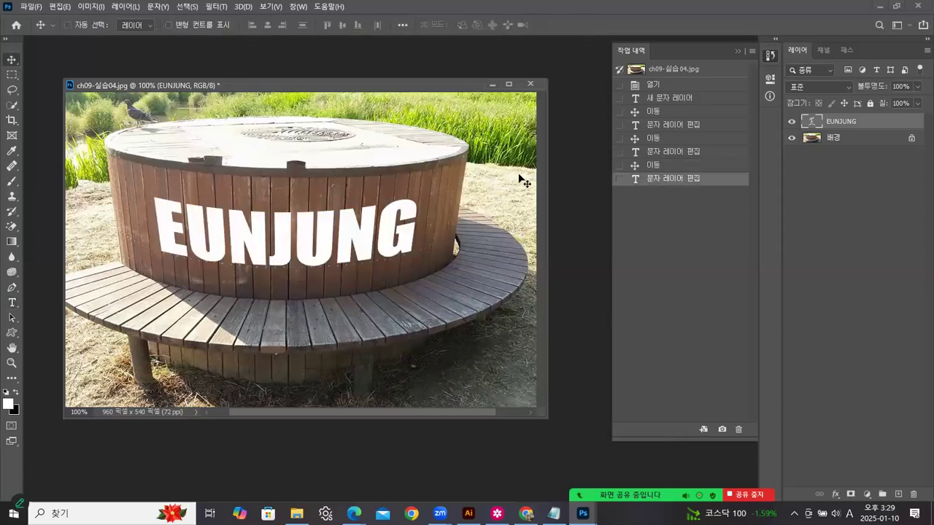
Step: Add a Bevel and Emboss effect to the name text layer and set its style to Pillow Emboss (쿠션 엠보스)
click(836, 494)
click(855, 398)
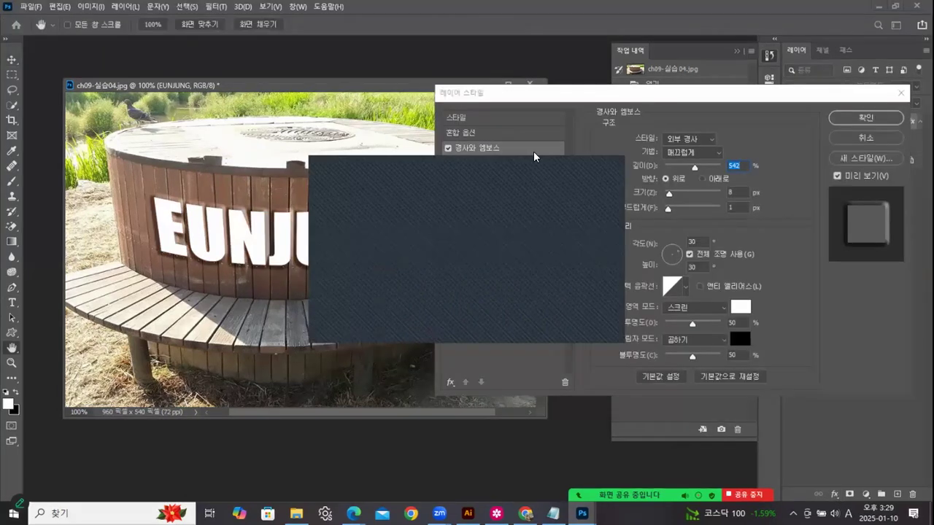
mouse_move(540, 92)
mouse_down()
mouse_move(595, 86)
mouse_move(586, 85)
mouse_up()
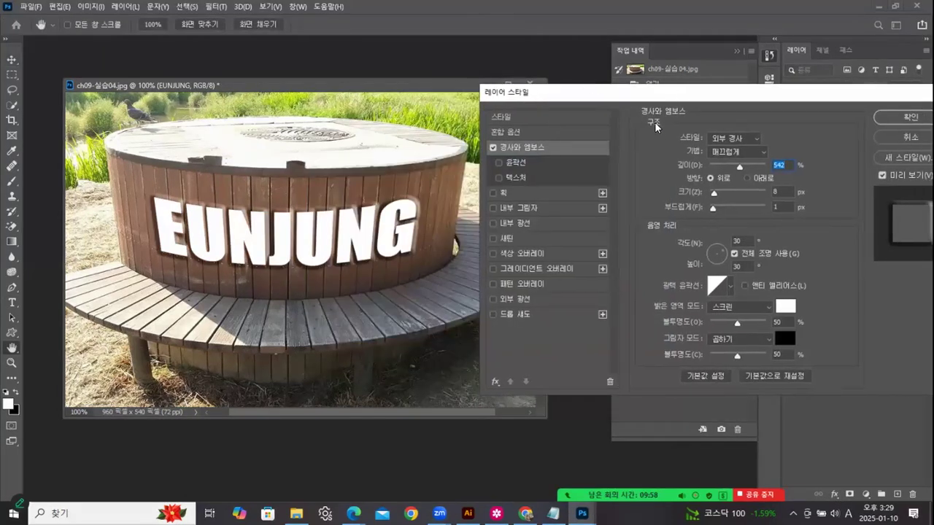
click(743, 138)
key(Return)
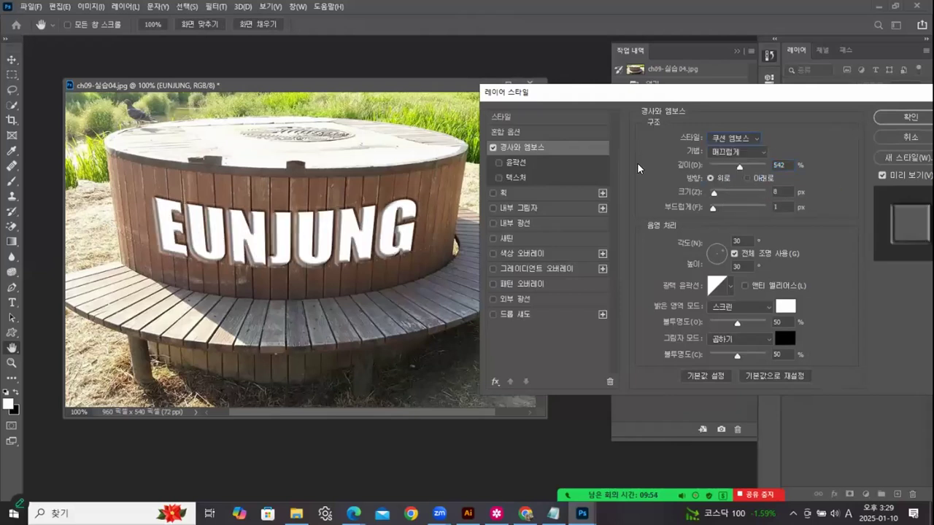
click(735, 138)
click(729, 159)
click(734, 138)
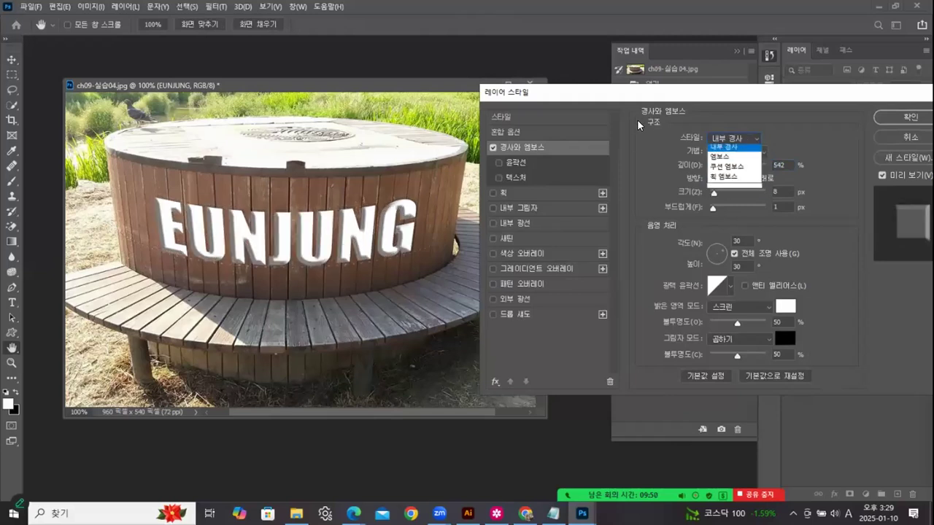
click(721, 179)
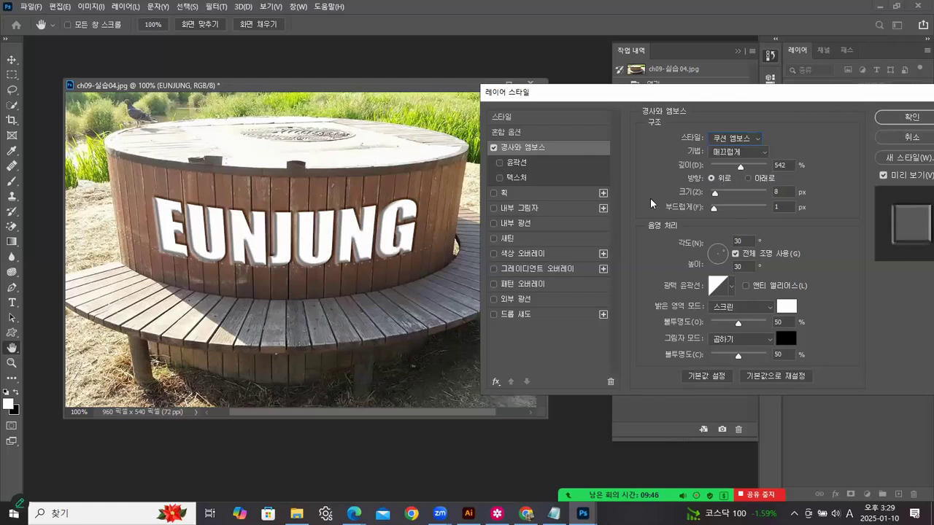
Step: Give the emboss a texture using the second pattern in the Trees (나무) group and apply the layer style
click(526, 178)
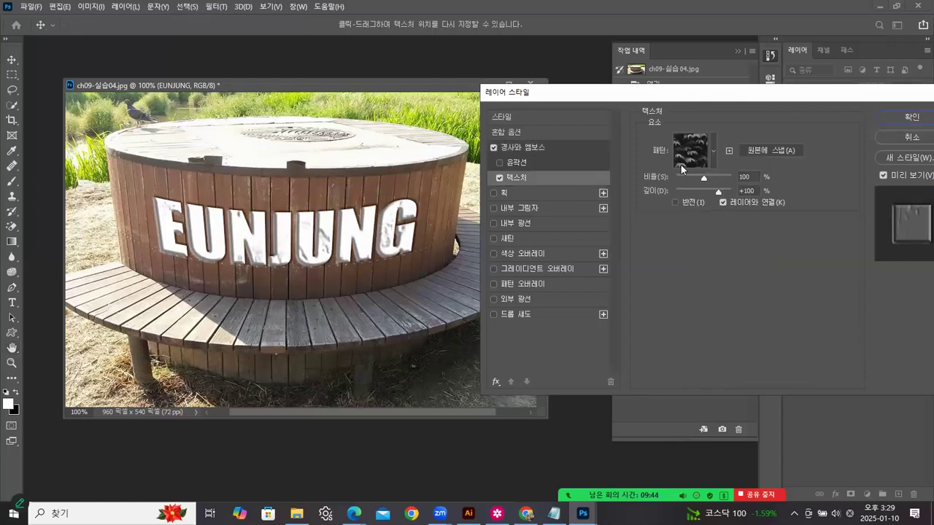
click(713, 152)
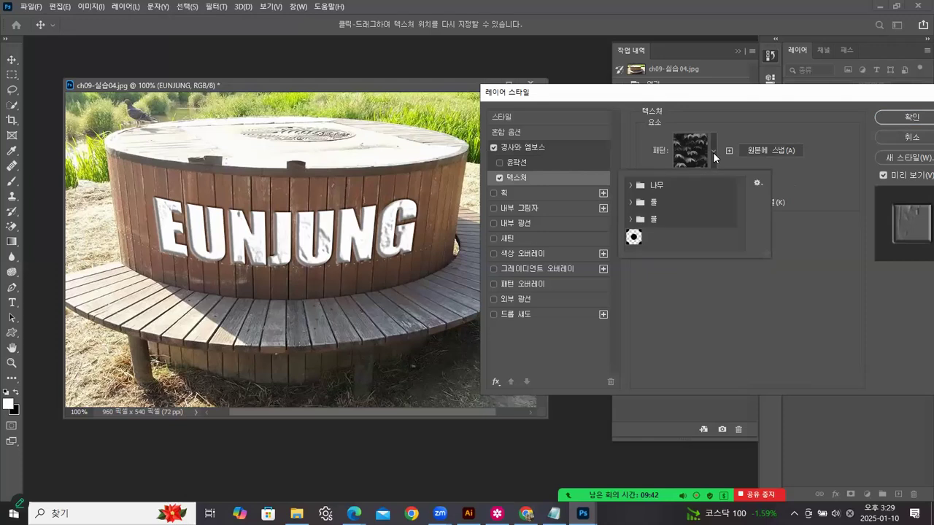
click(630, 185)
click(681, 204)
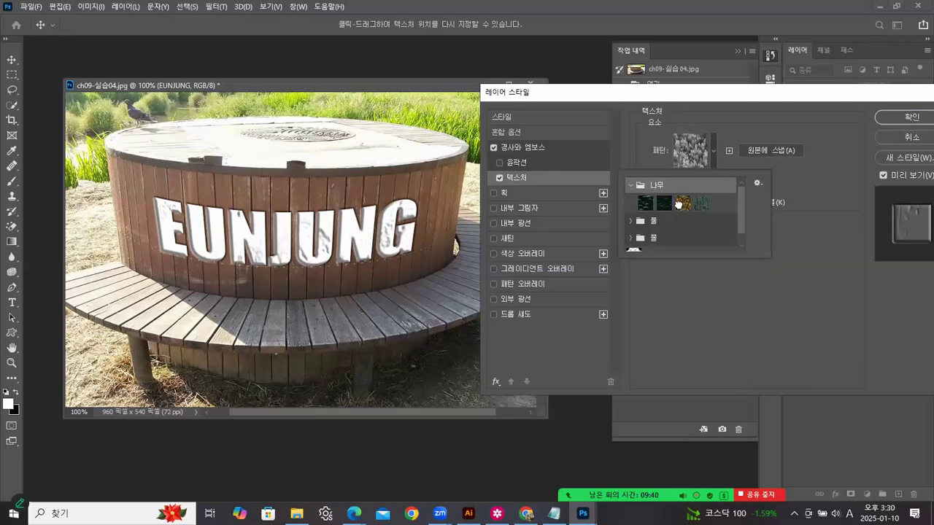
click(700, 203)
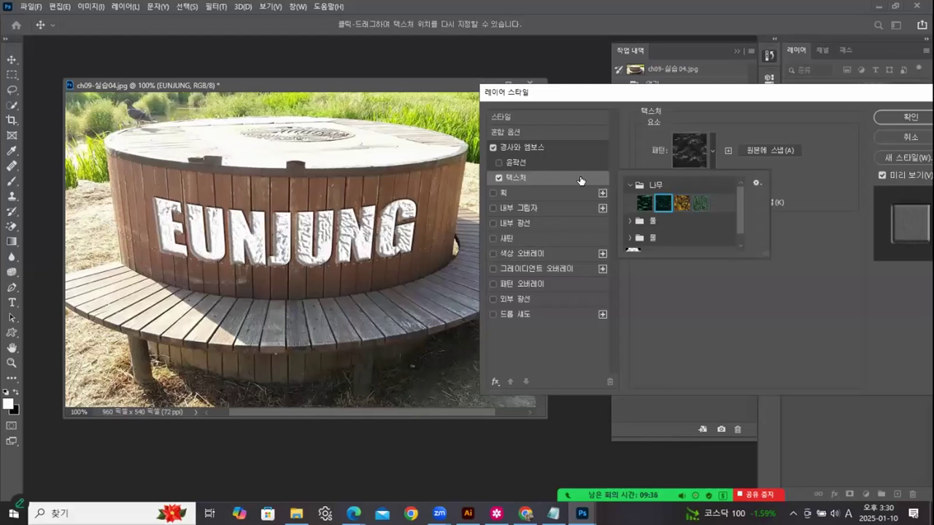
click(657, 113)
key(Return)
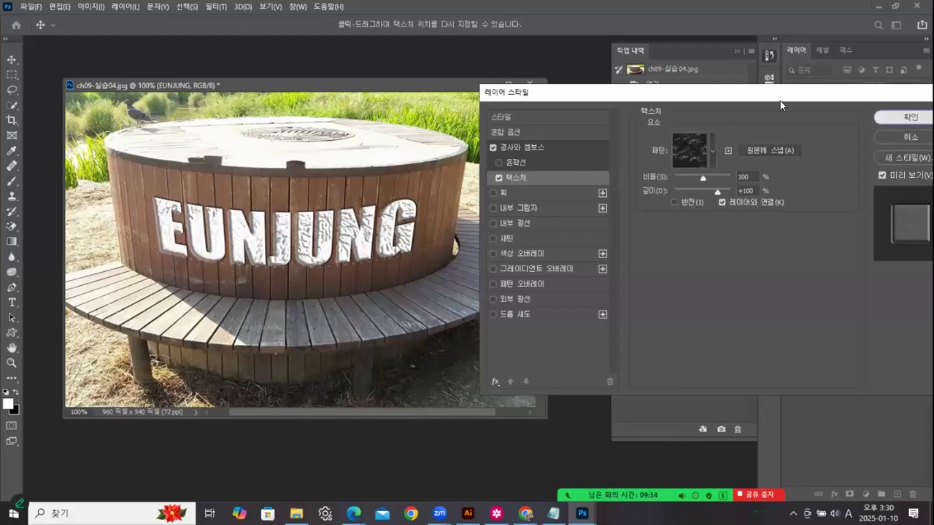
Step: Set the name text layer's fill to 0%
click(916, 104)
drag(917, 118, 862, 117)
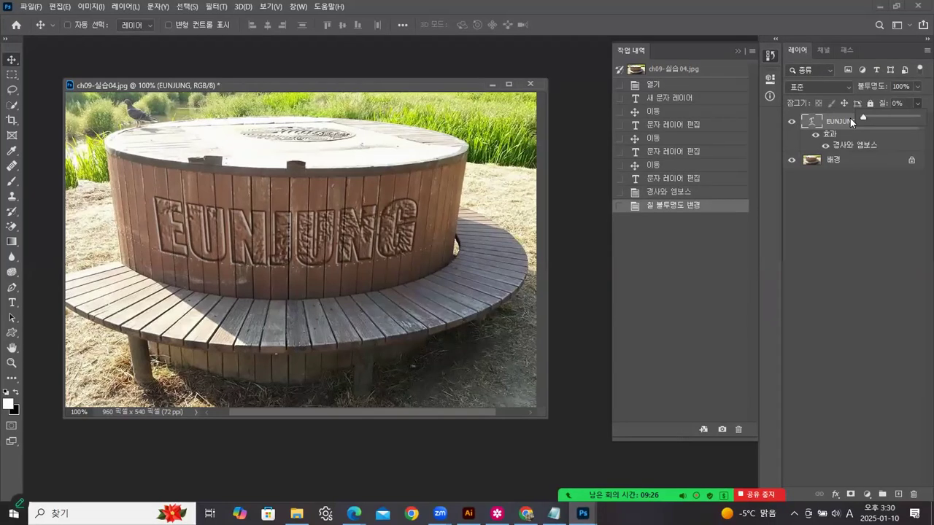
click(859, 148)
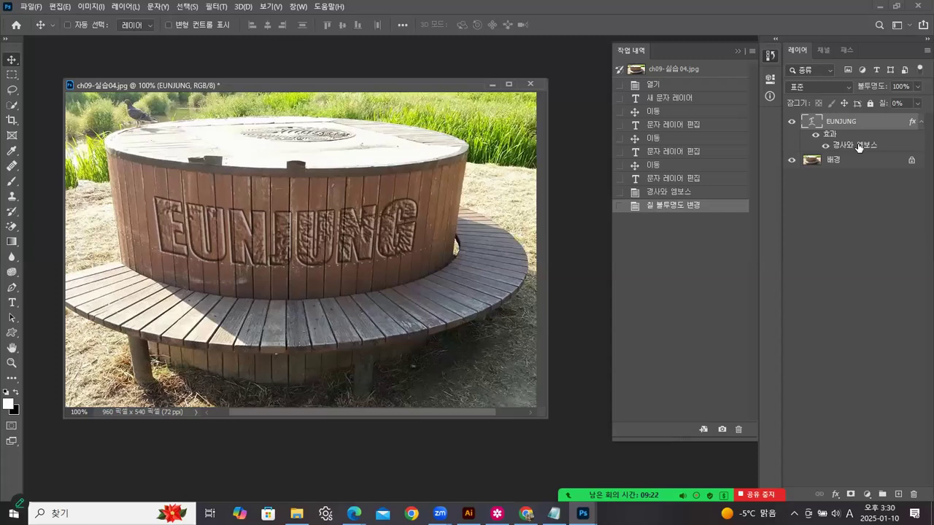
Step: Edit the name text's Bevel and Emboss effect: disable its texture, set the depth to 136% and the size to 3 px
double_click(836, 149)
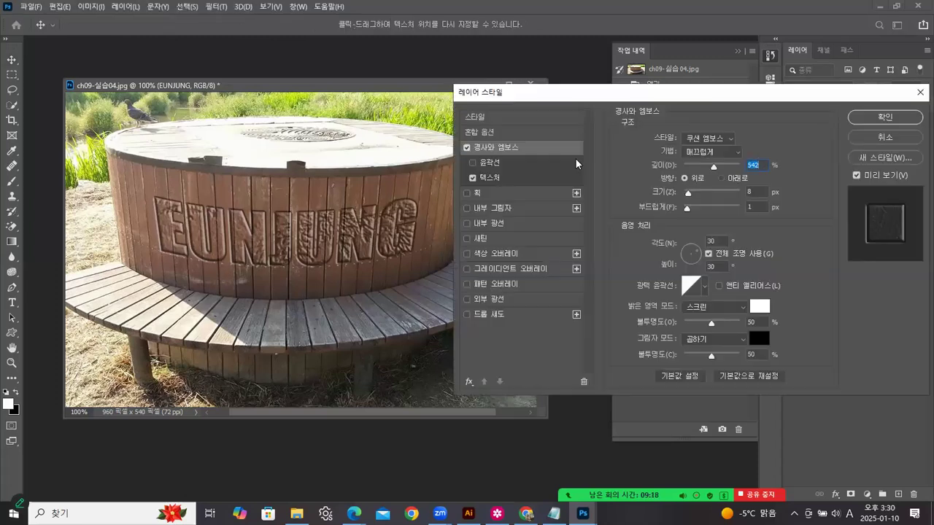
click(473, 177)
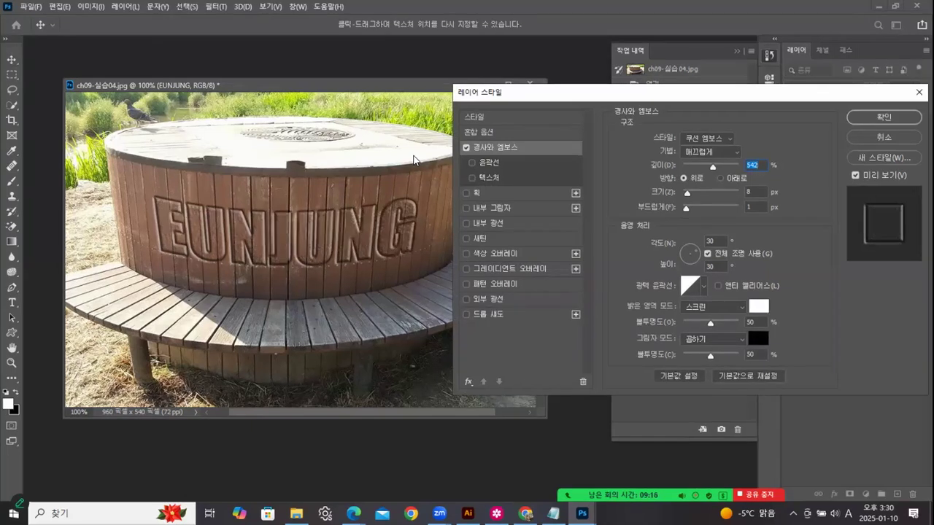
key(shift+Down)
key(shift+Down)
key(shift+Down)
key(shift+Down)
key(shift+Down)
key(shift+Down)
key(shift+Down)
key(shift+Down)
key(shift+Down)
key(shift+Down)
key(shift+Down)
key(shift+Down)
key(shift+Down)
key(shift+Down)
key(shift+Down)
key(shift+Down)
key(shift+Down)
key(shift+Down)
key(shift+Down)
key(shift+Down)
key(shift+Down)
key(shift+Down)
key(shift+Down)
key(shift+Down)
key(shift+Down)
key(shift+Down)
key(shift+Down)
key(shift+Down)
key(shift+Down)
drag(687, 193, 685, 193)
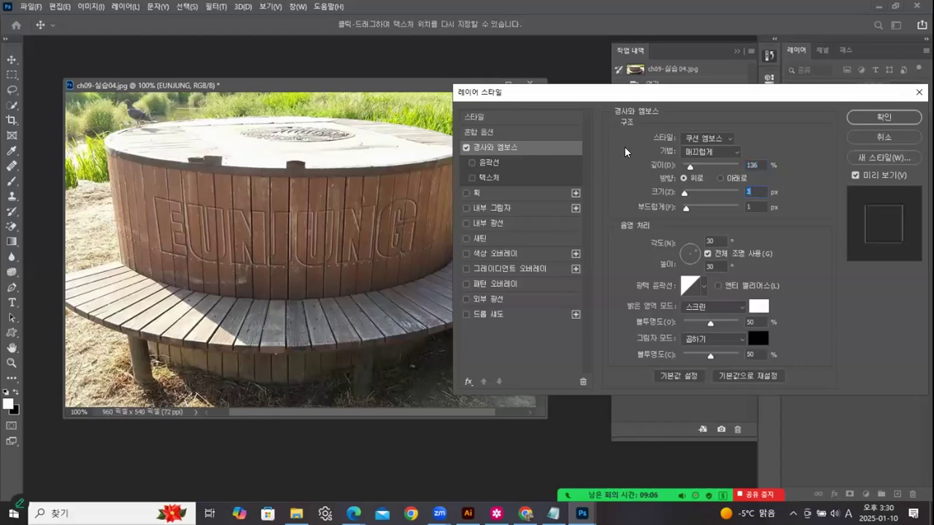
Step: Enable the emboss texture, set its depth to +67% and reduce its scale below 100%
click(490, 179)
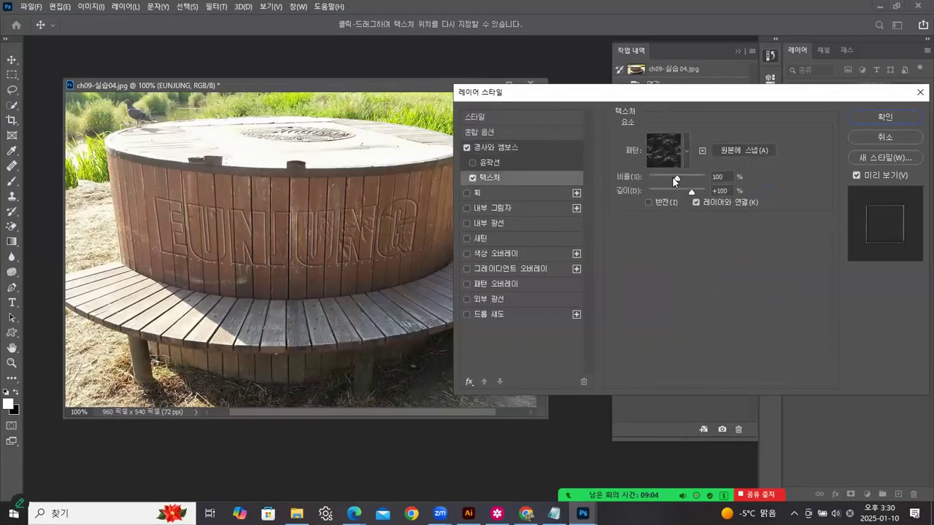
drag(691, 194, 682, 194)
click(687, 192)
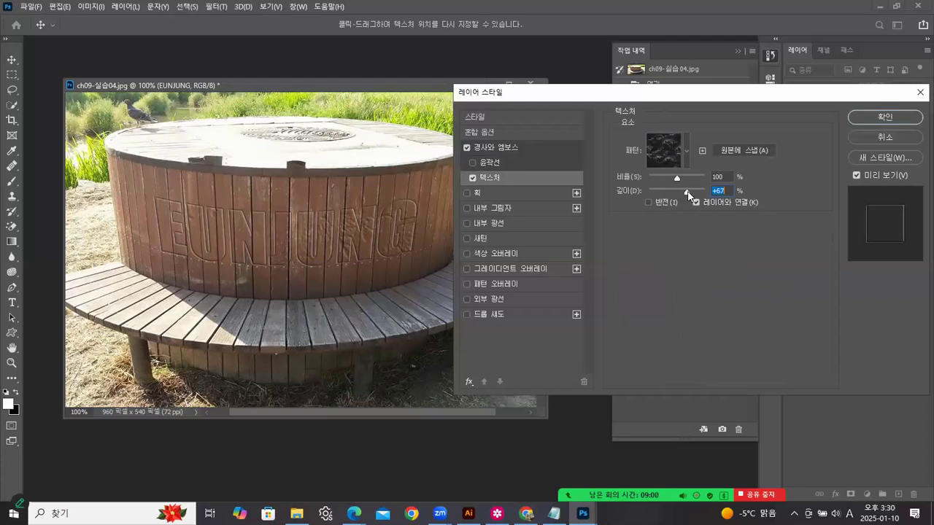
drag(675, 175, 667, 177)
Step: Set the Bevel and Emboss depth to 365% and apply the layer style
click(528, 147)
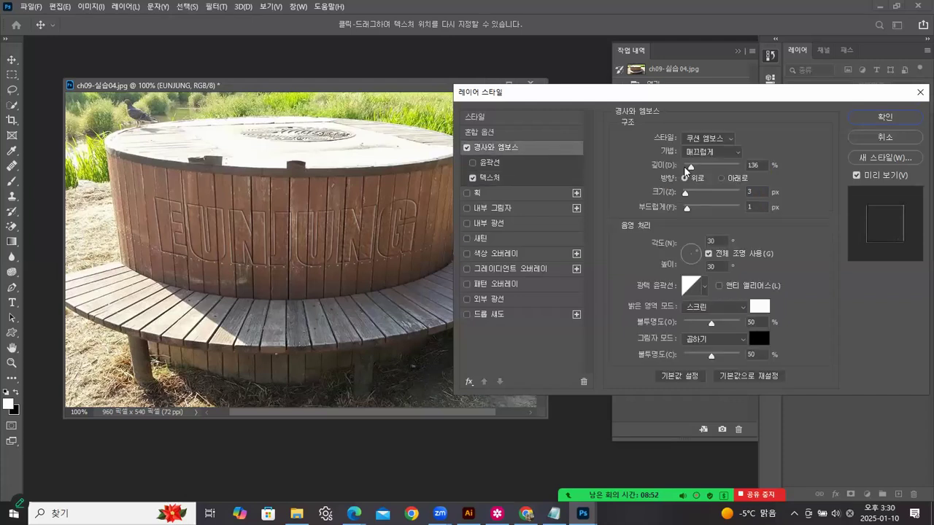
drag(692, 167, 704, 167)
click(858, 116)
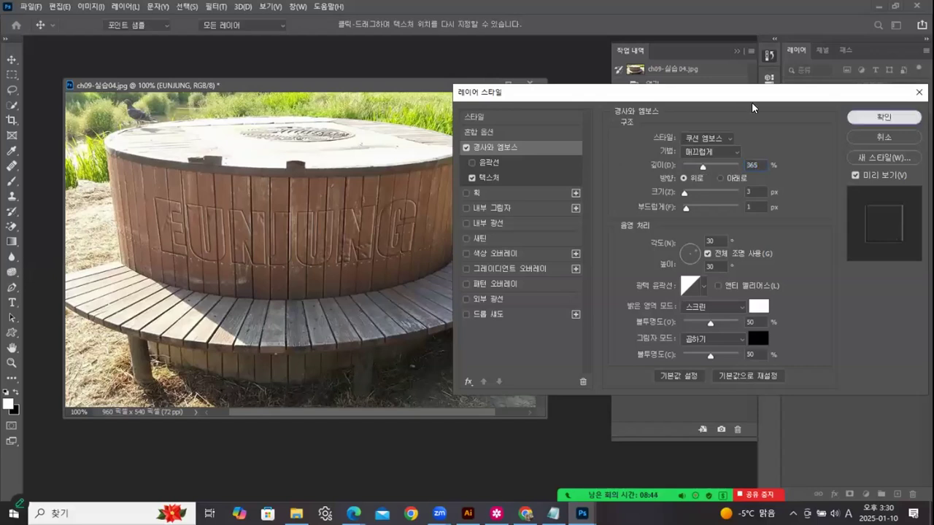
drag(262, 82, 177, 83)
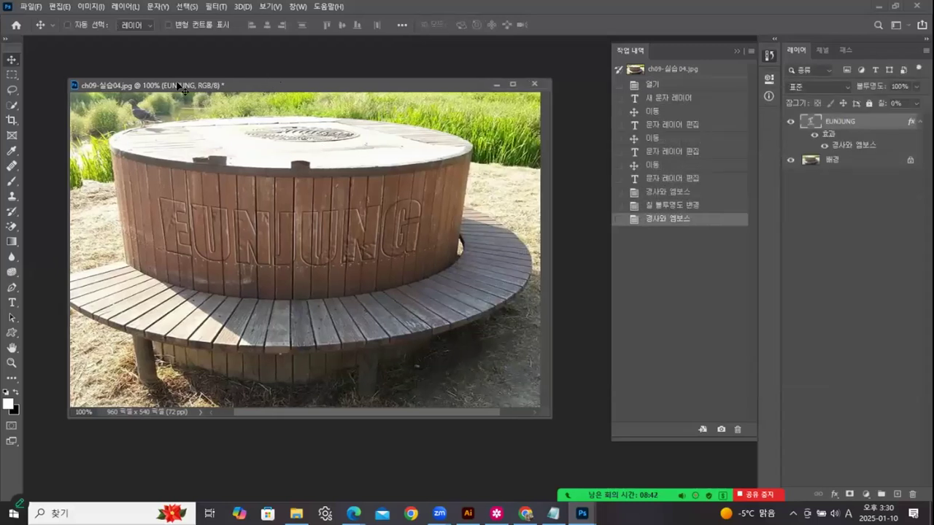
Step: Start saving the engraved table image under a new name as a JPEG in the 실습 folder
click(31, 6)
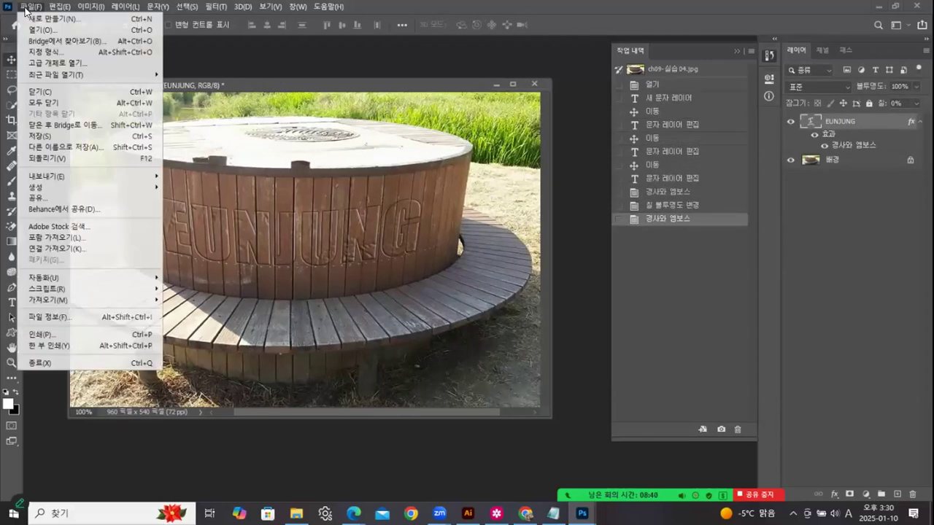
click(53, 151)
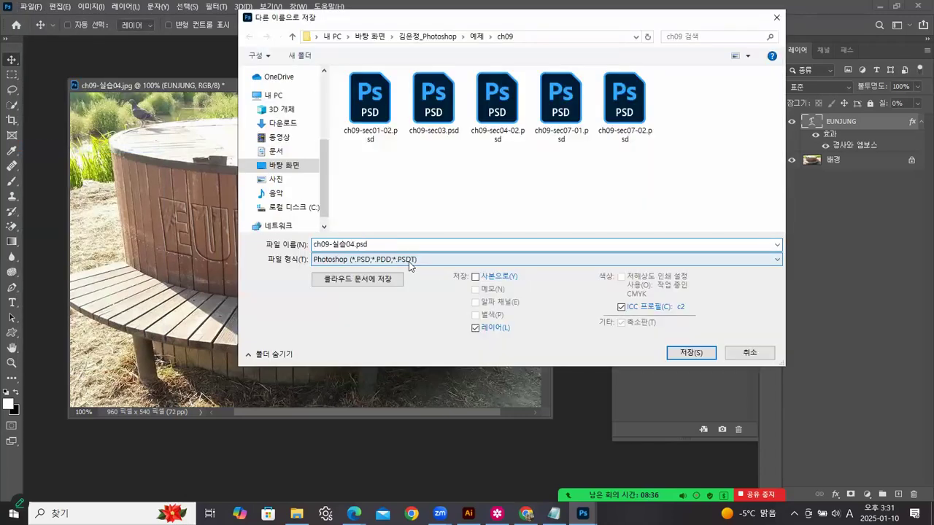
click(412, 260)
click(401, 349)
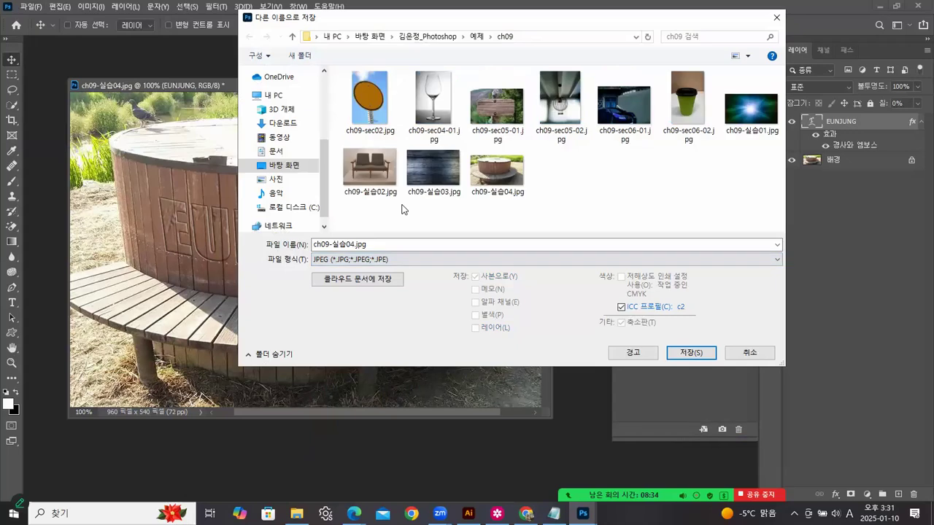
click(426, 36)
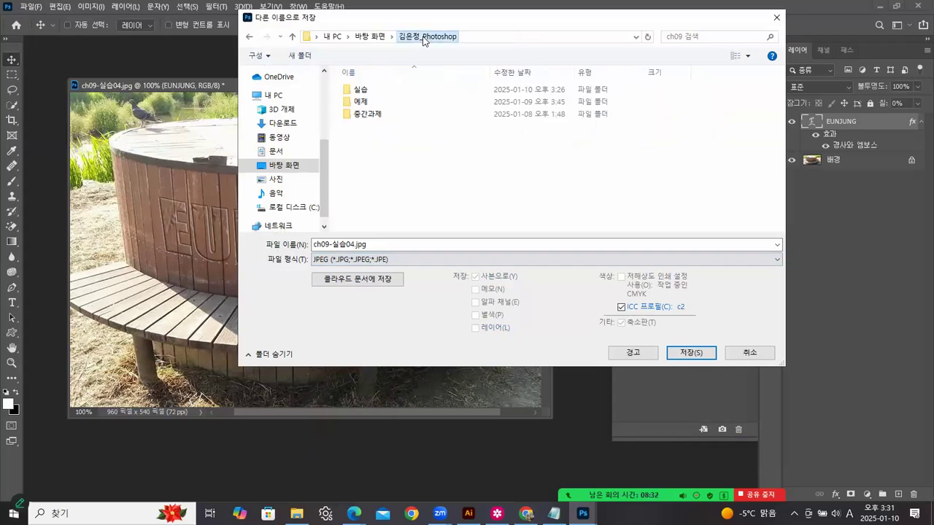
click(357, 93)
click(691, 352)
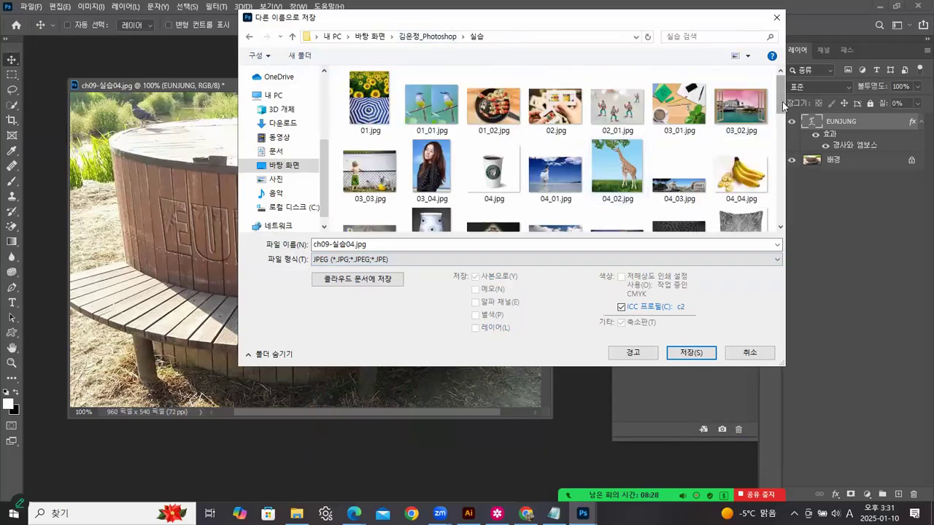
Step: Name the JPEG 13_02.jpg, save it and accept the JPEG options
scroll(688, 89, down, 10)
click(686, 184)
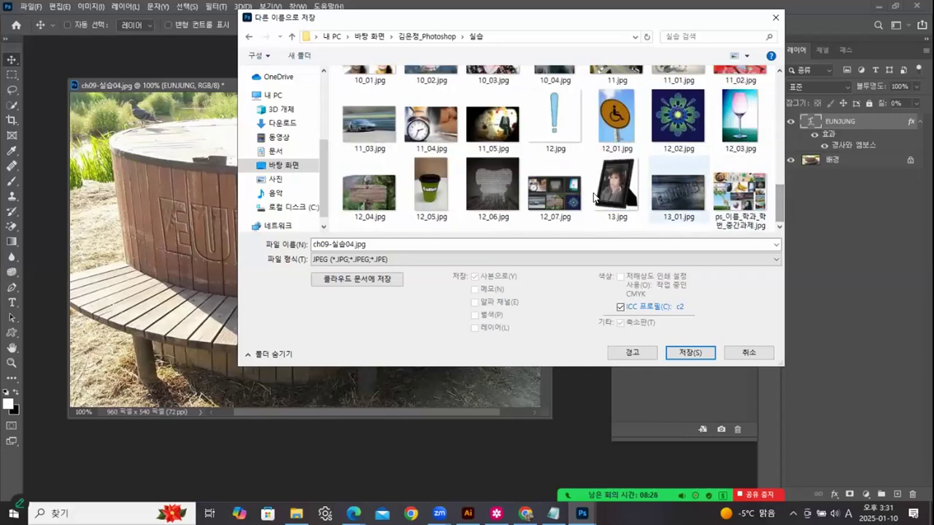
click(333, 245)
click(333, 245)
key(BackSpace)
text(2)
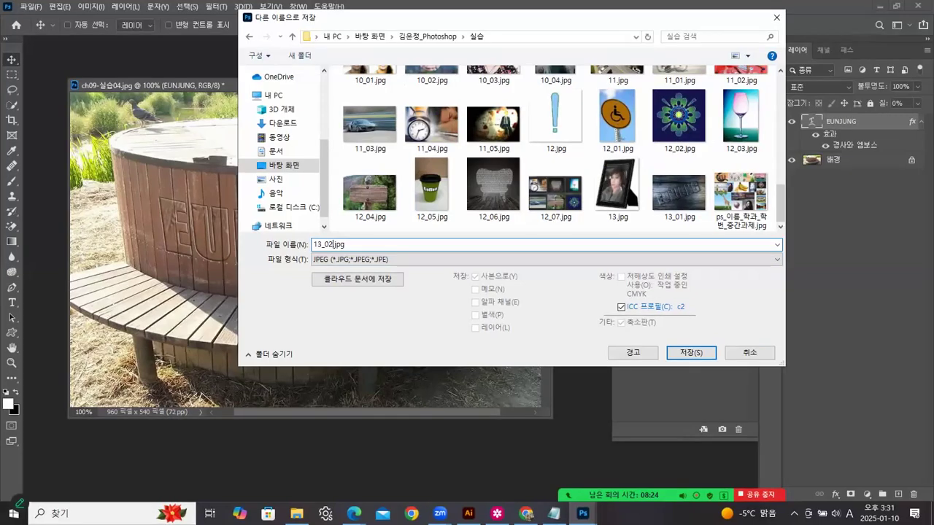
click(694, 355)
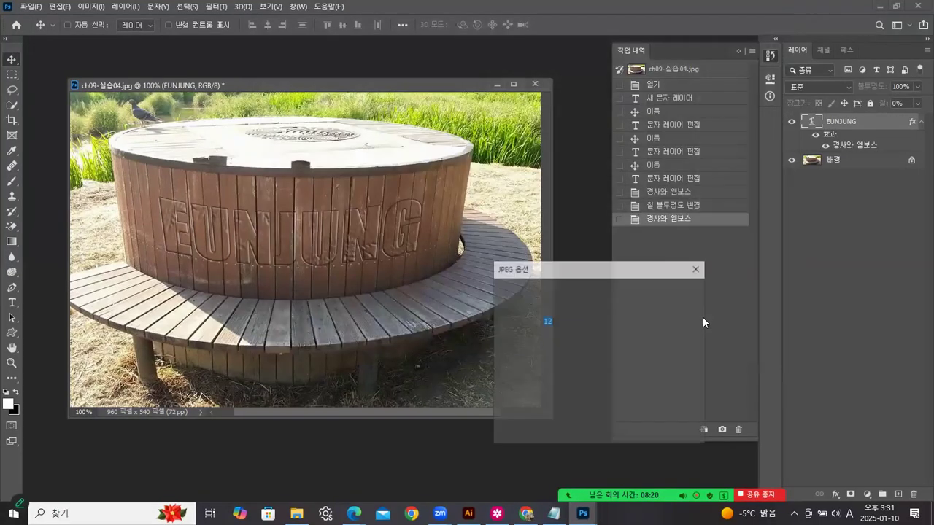
click(666, 291)
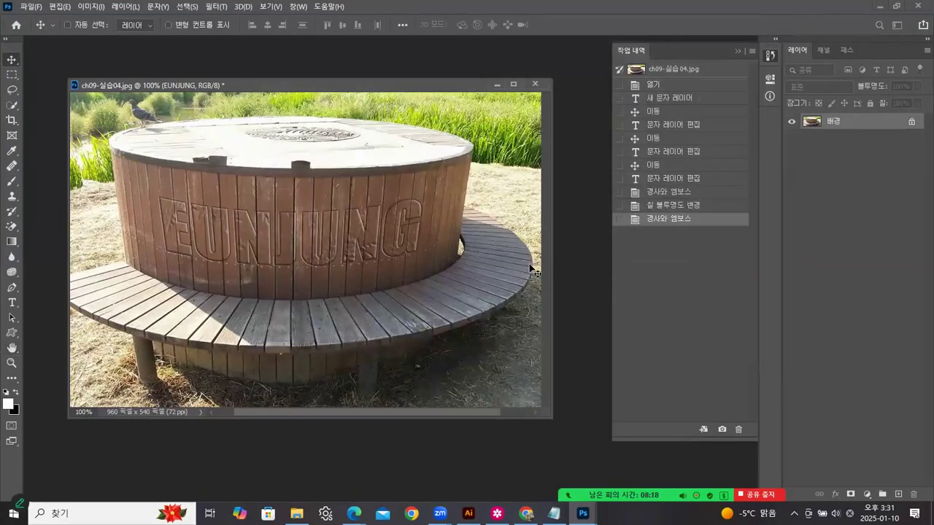
Step: Collapse the history list and close ch09-실습04.jpg without saving its changes
drag(467, 88, 476, 87)
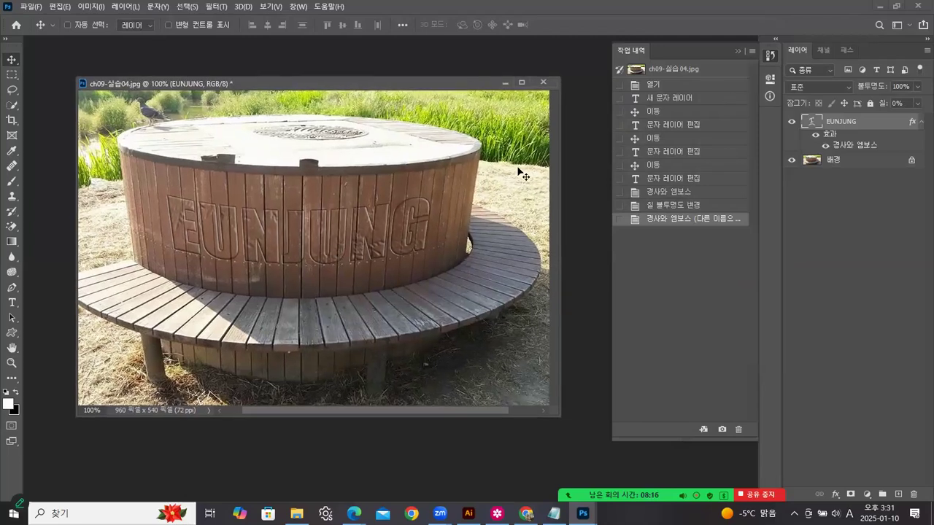
click(738, 51)
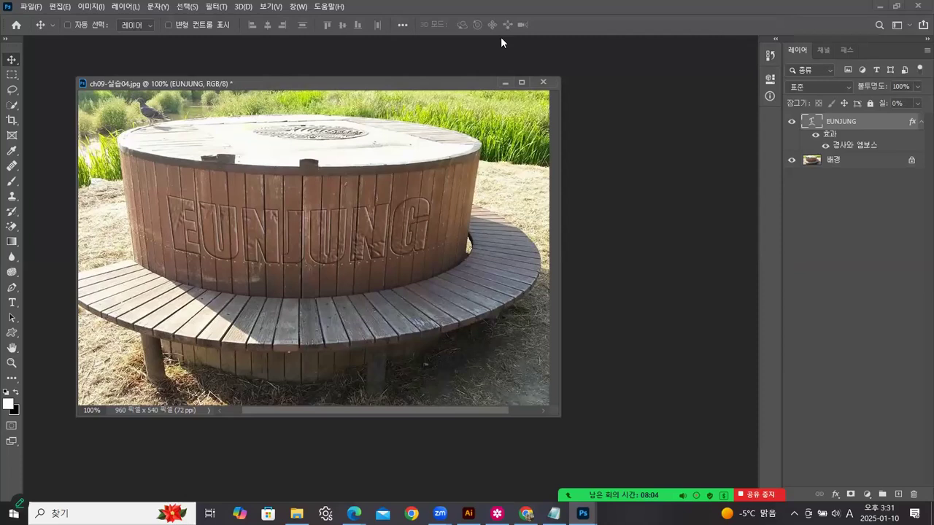
click(542, 82)
click(511, 192)
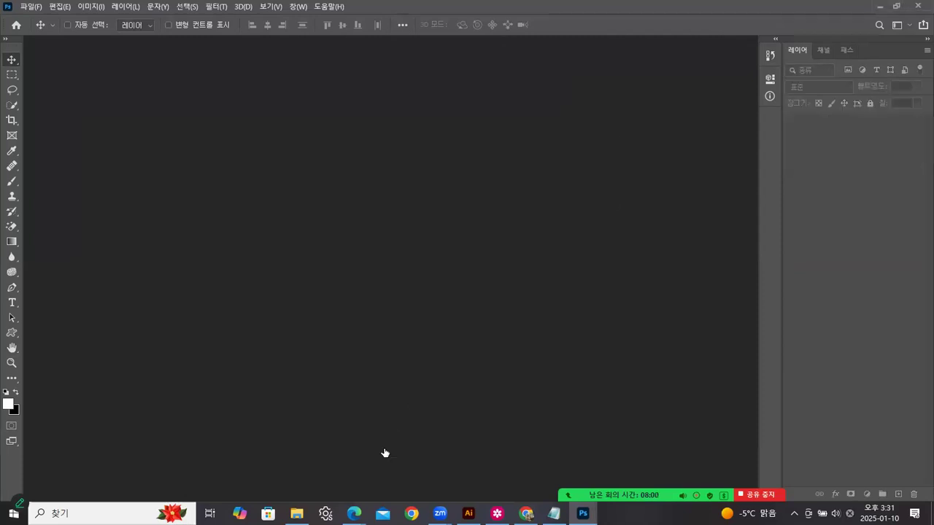
click(296, 513)
click(690, 272)
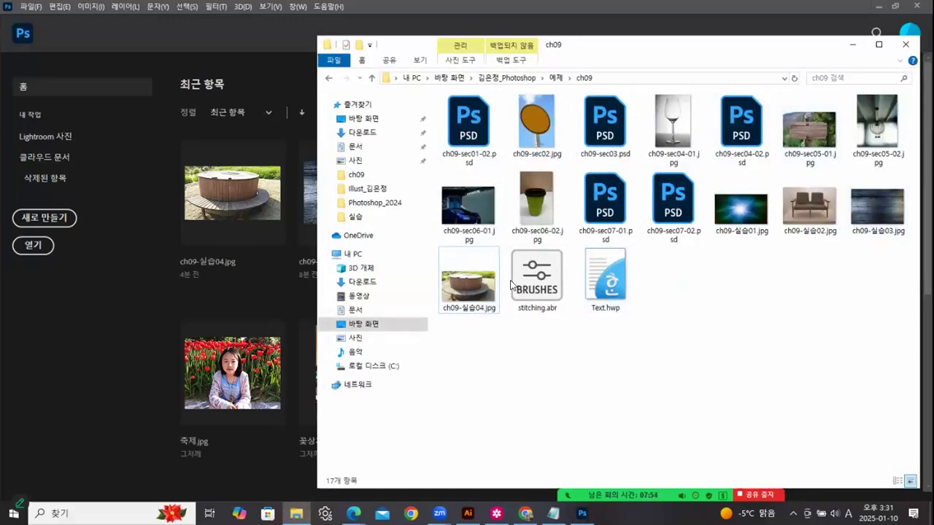
click(852, 45)
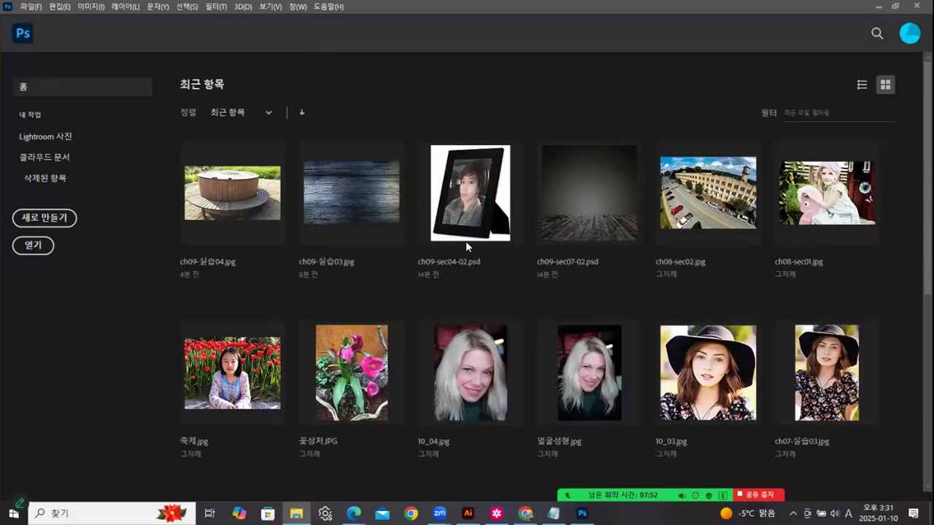
Step: Switch to the Naver cafe in Edge and open the 포토샵 교재 소스10 post on the second page of the Adobe Photoshop board
click(353, 514)
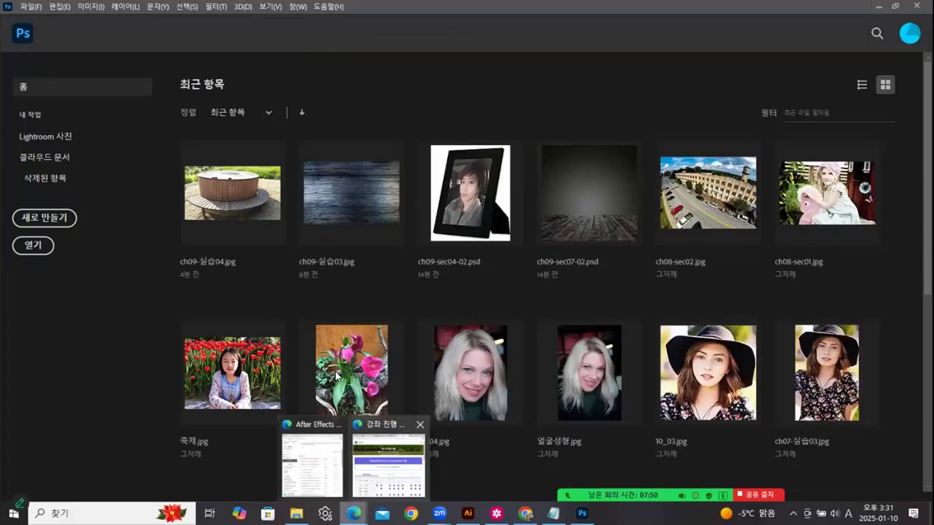
click(312, 456)
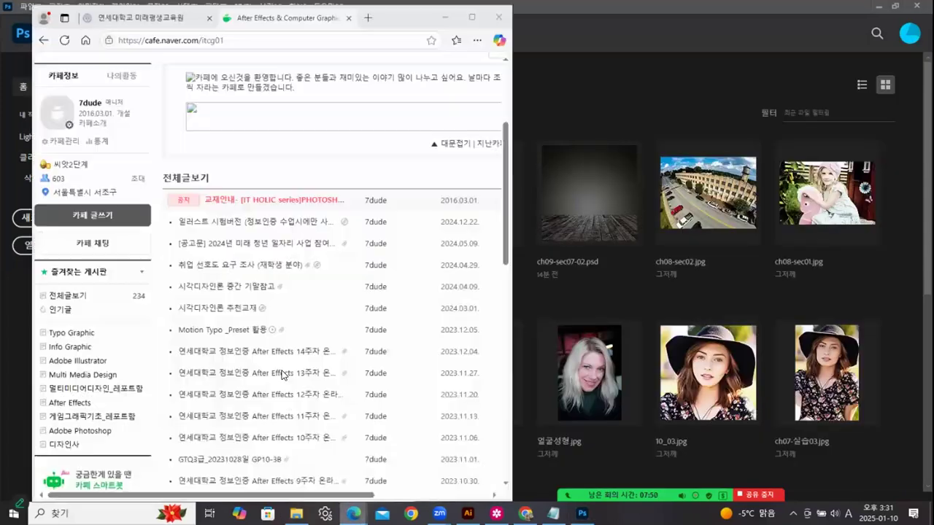
click(77, 430)
scroll(228, 361, down, 3)
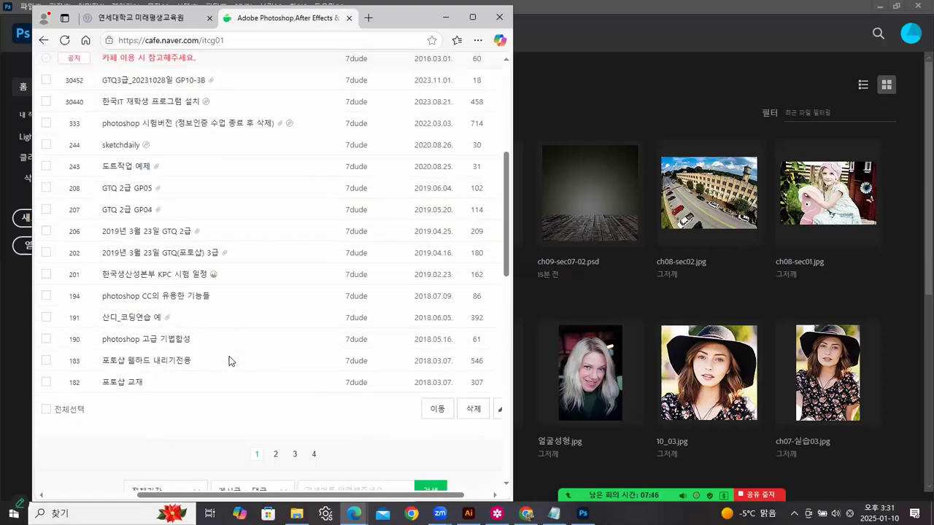
click(275, 454)
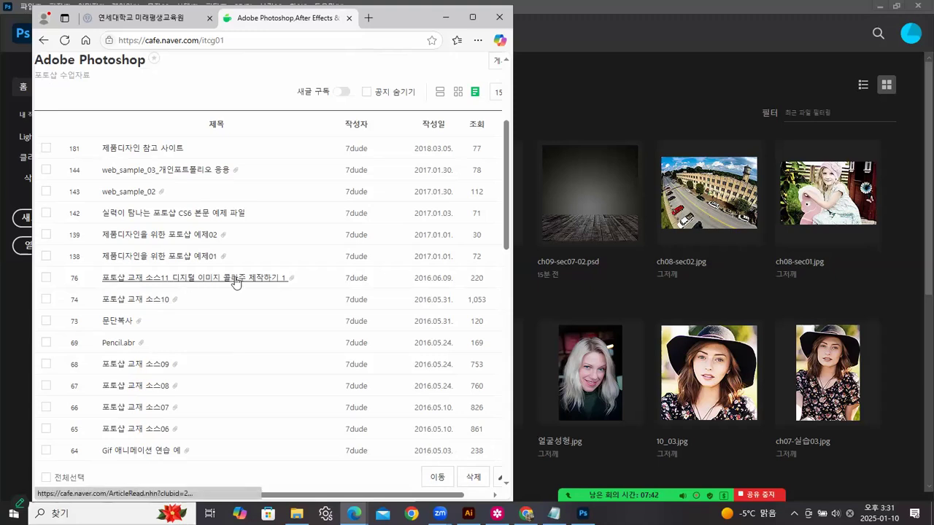
click(137, 301)
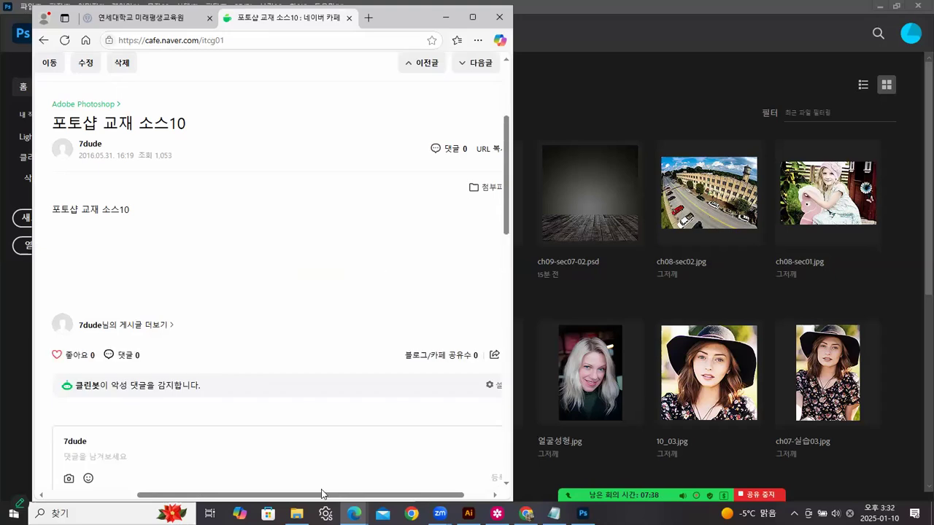
Step: Download the post's attachments ch10.zip and web.zip to the computer and minimize the browser
drag(321, 495, 346, 495)
click(459, 194)
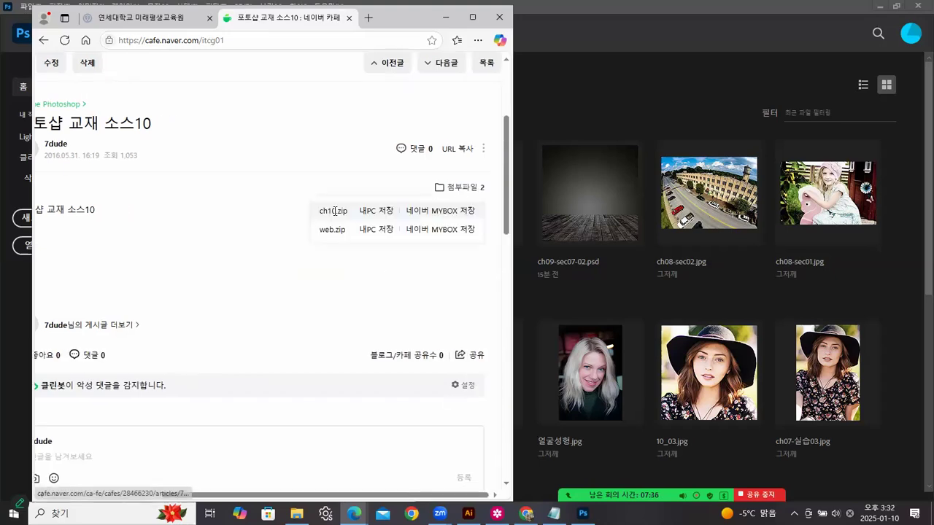
click(375, 212)
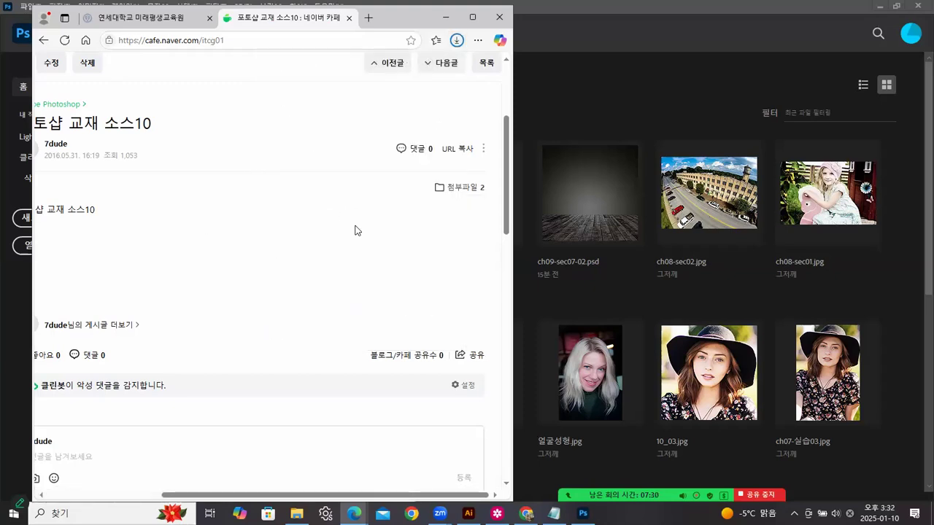
click(323, 207)
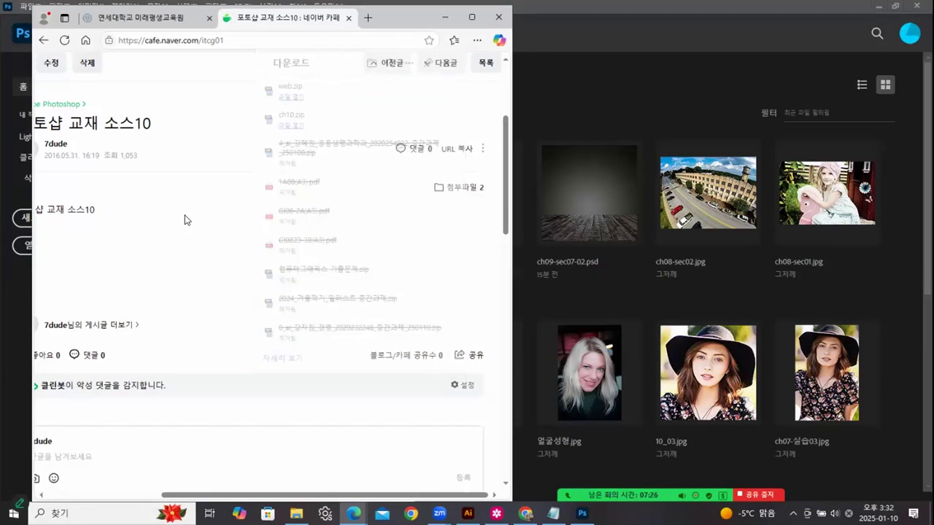
click(444, 17)
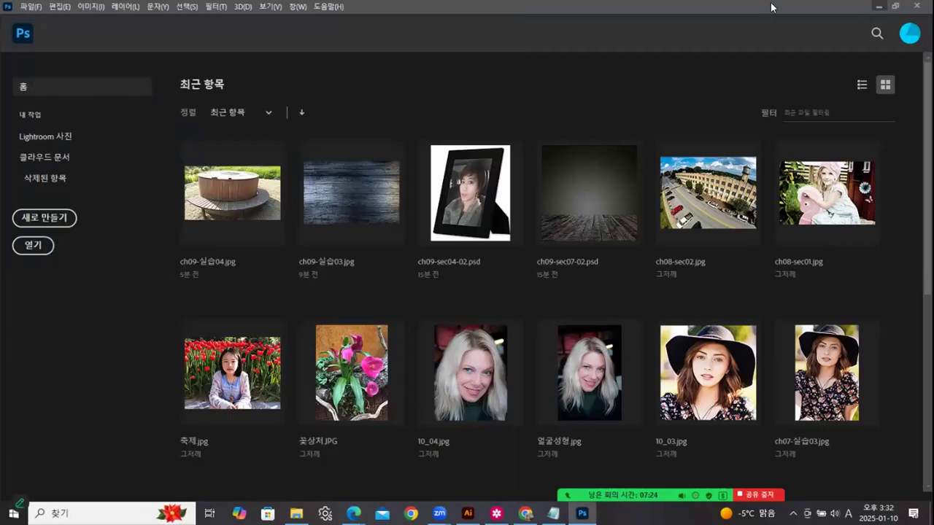
Step: Minimize Photoshop, close Illustrator and choose to save the changes to 무제-2, then look through the existing files in the save folder
click(880, 6)
click(856, 16)
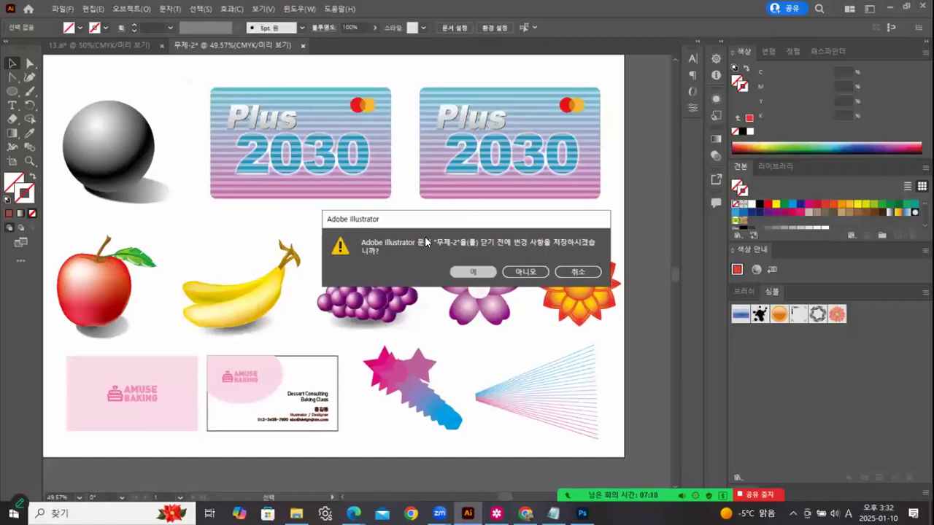
key(Return)
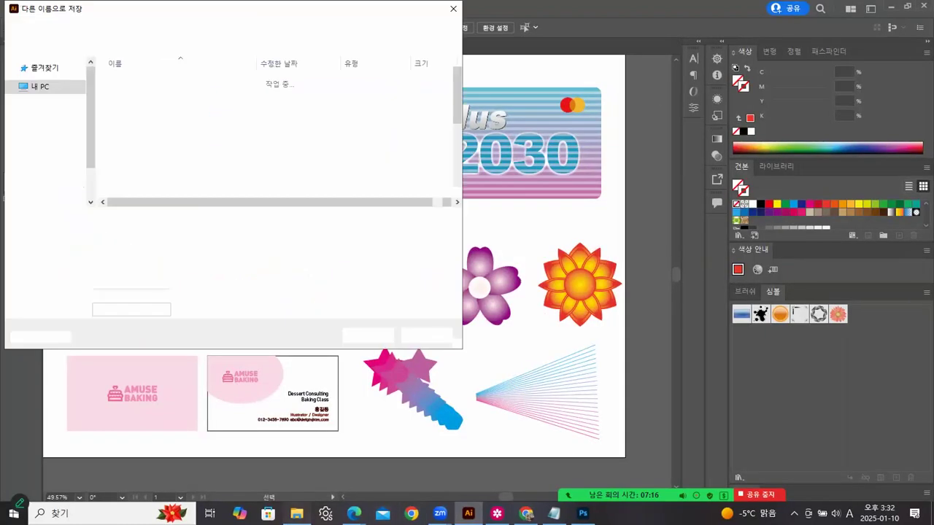
click(297, 513)
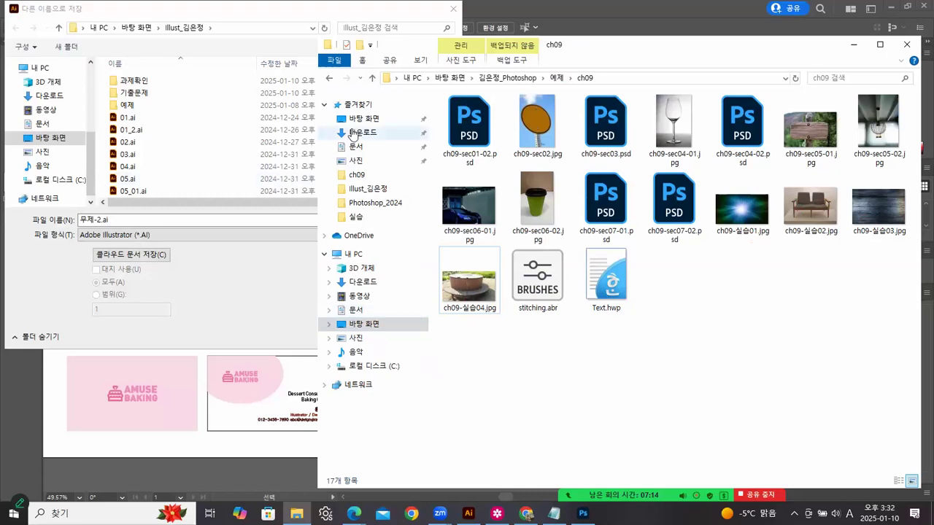
click(245, 8)
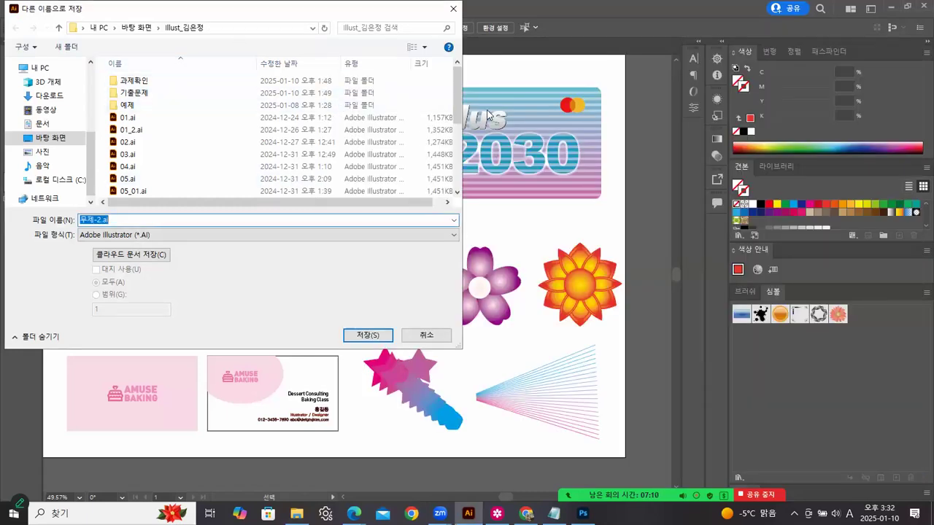
drag(458, 105, 456, 181)
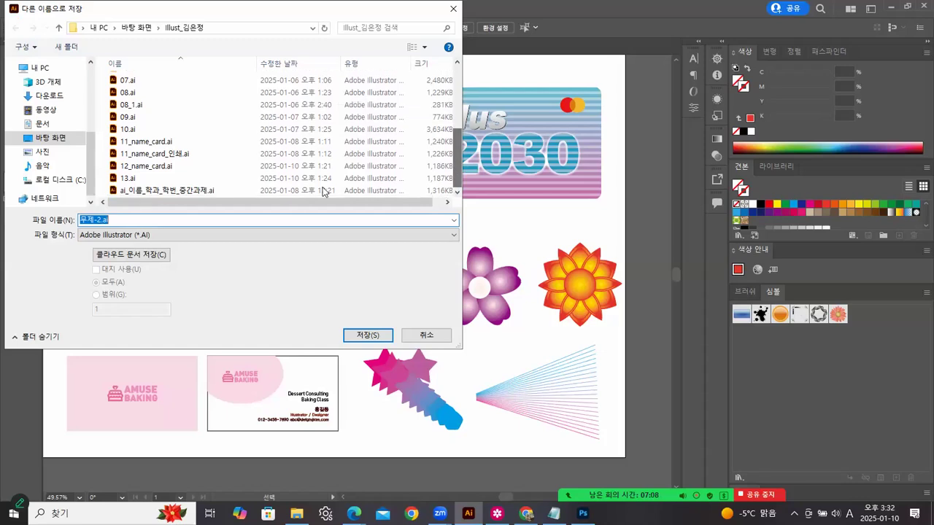
Step: Save the Illustrator document as ai_이름_학과_학번_기말과제.ai, basing the name on the existing 중간과제 file, and accept the Illustrator options
click(126, 178)
click(136, 191)
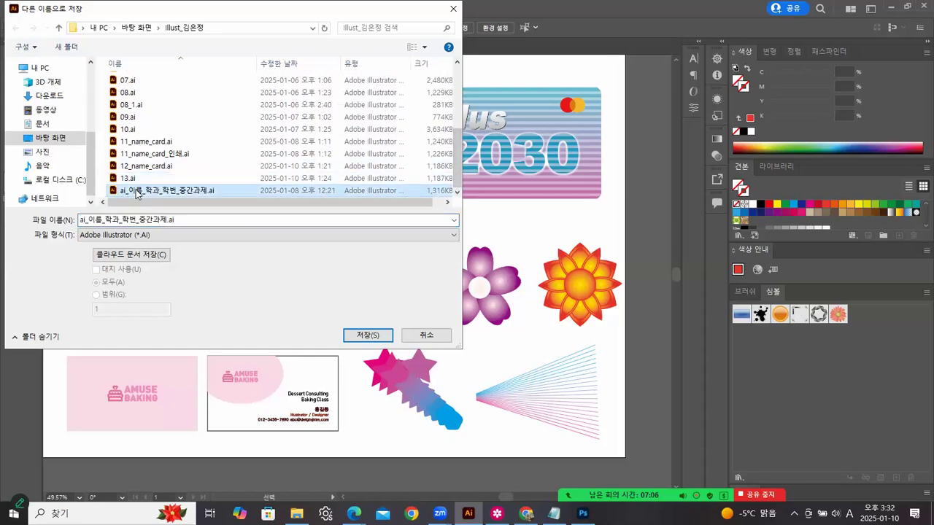
click(150, 220)
click(153, 220)
key(BackSpace)
key(BackSpace)
text(r)
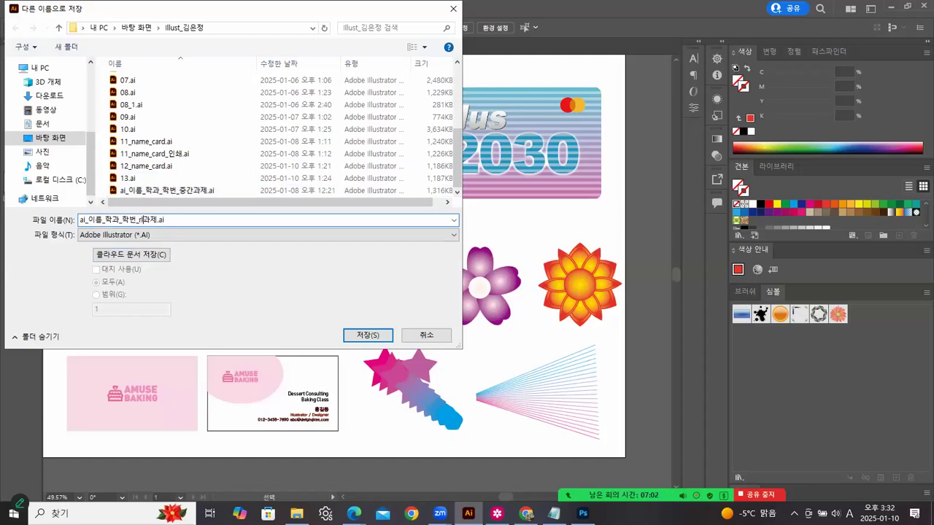
key(BackSpace)
key(BackSpace)
text(기말)
click(357, 337)
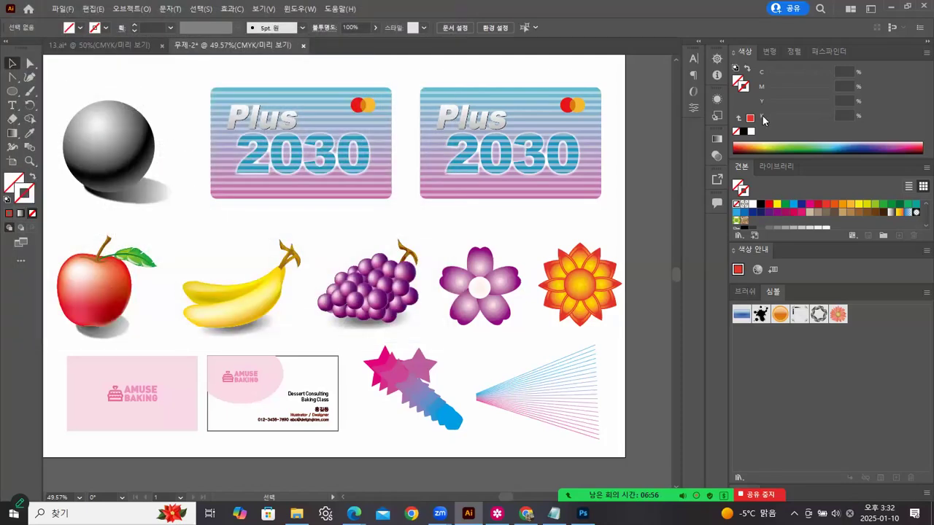
click(546, 386)
Step: Close Illustrator and discard the changes to 13.ai
click(919, 8)
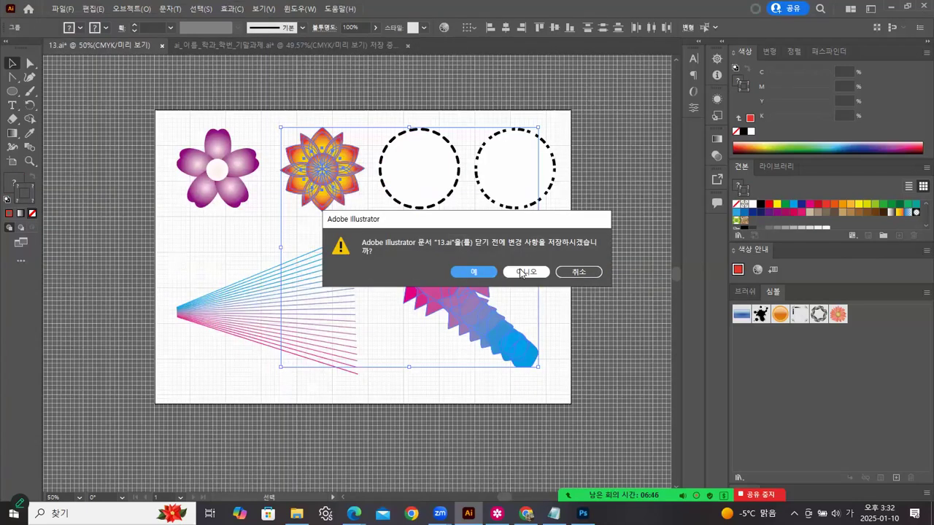
click(521, 273)
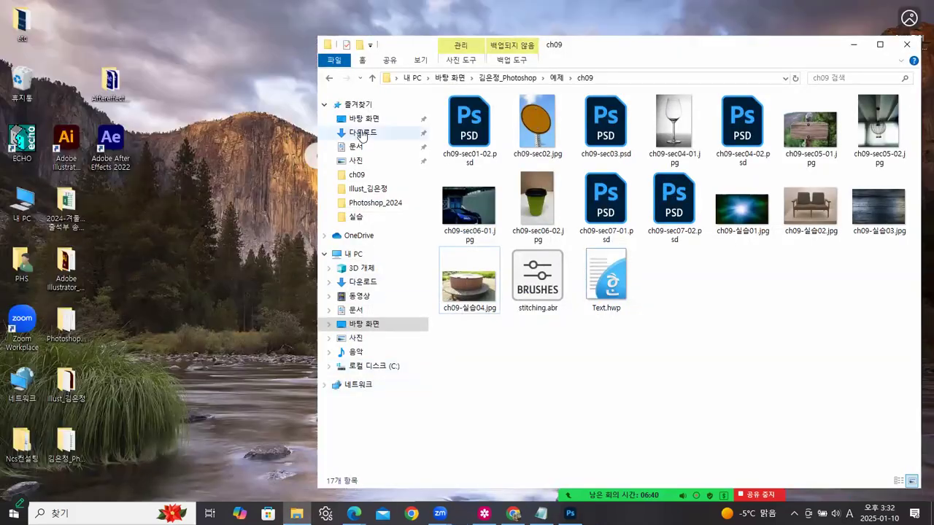
Step: Extract ch10.zip and web.zip in the Downloads folder, each into its own folder, and delete both archives
click(363, 133)
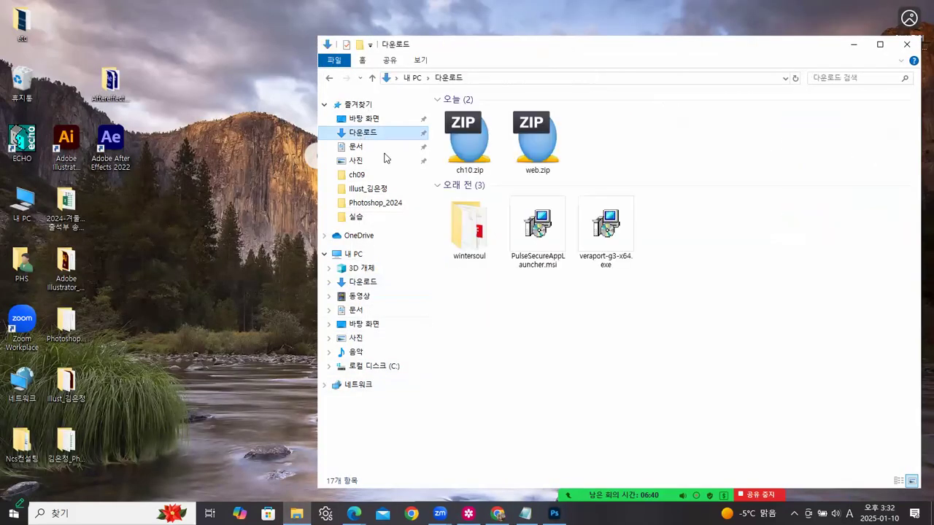
drag(599, 136, 480, 132)
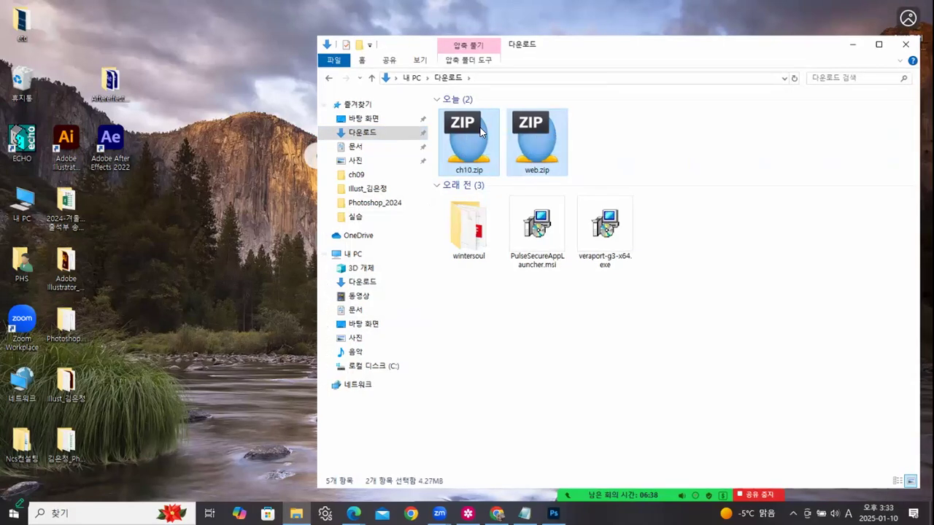
right_click(548, 146)
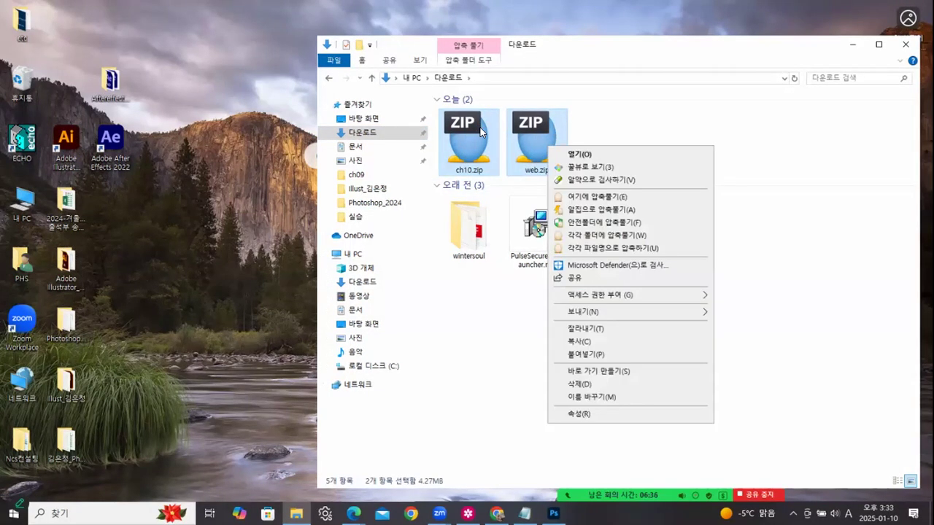
click(606, 236)
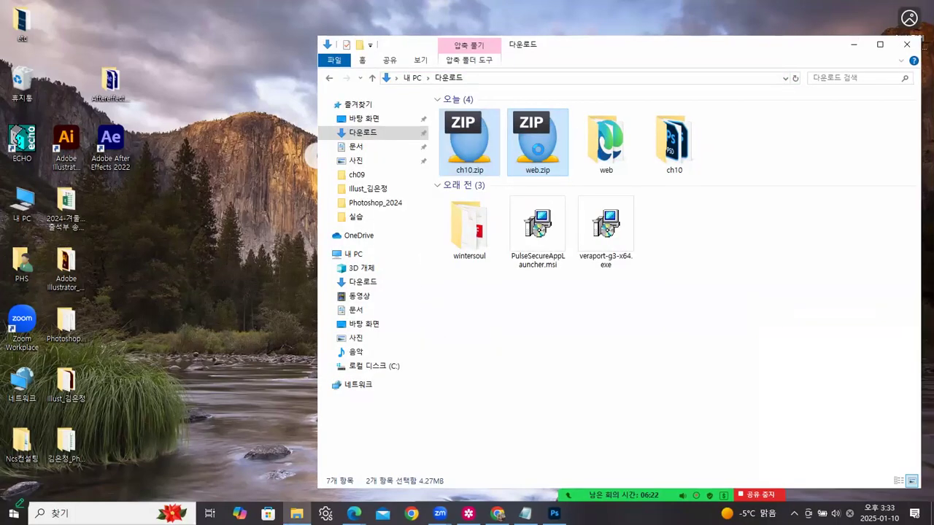
right_click(540, 153)
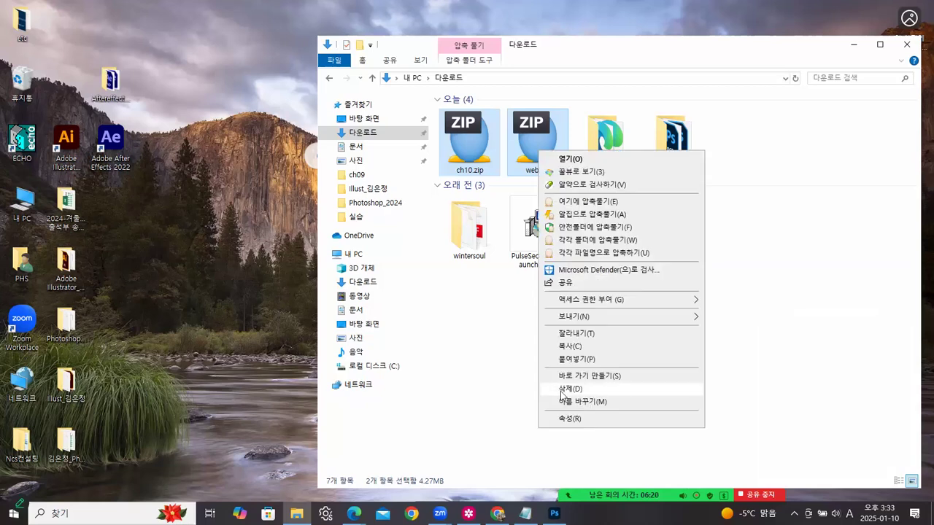
click(573, 389)
Step: Move the web and ch10 folders from Downloads into the 예제 folder of the desktop Photoshop course folder
drag(588, 160, 469, 150)
right_click(529, 140)
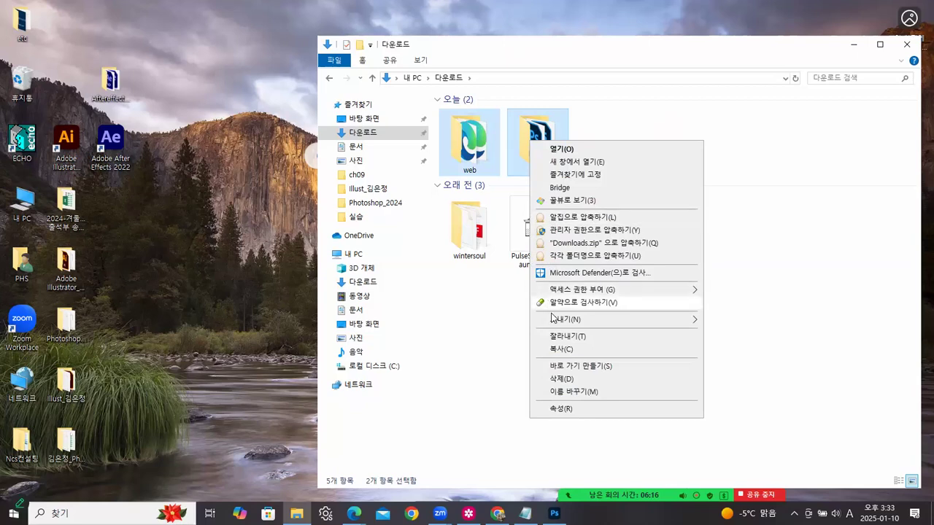
click(628, 336)
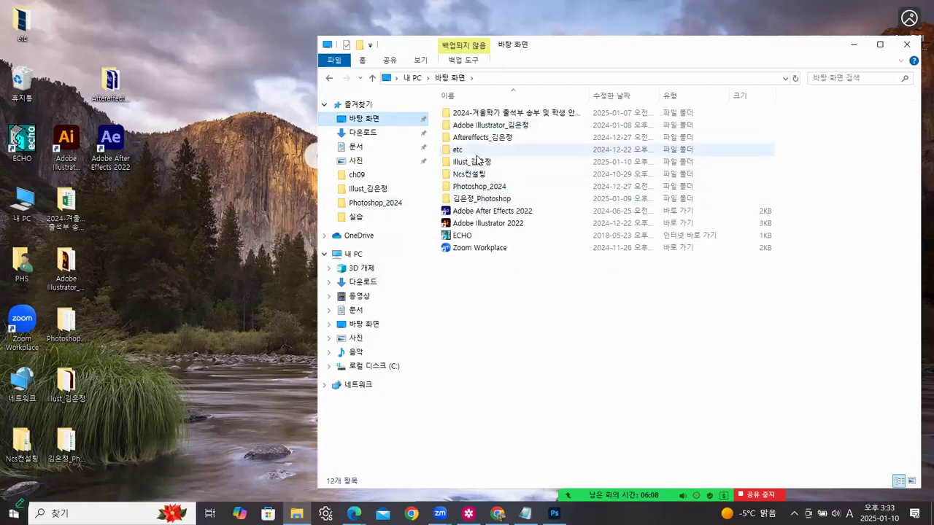
double_click(480, 198)
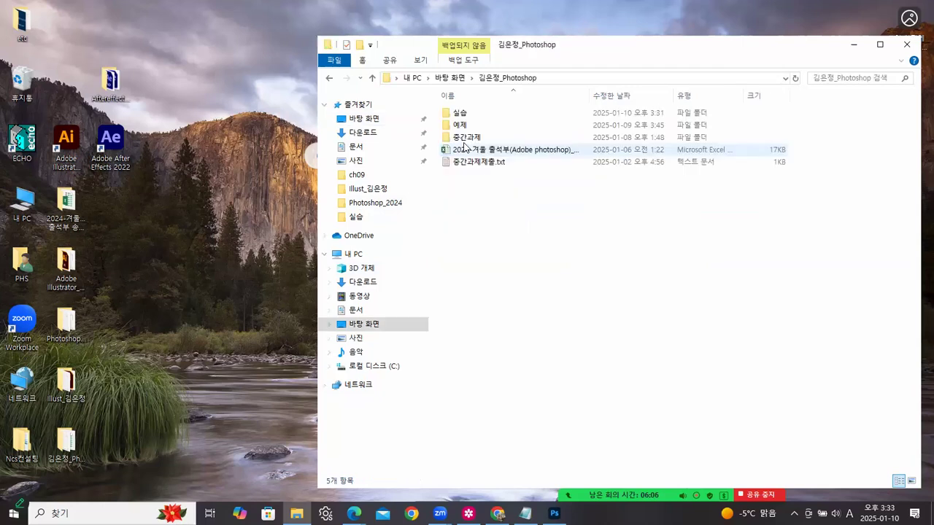
double_click(461, 124)
right_click(613, 203)
click(652, 295)
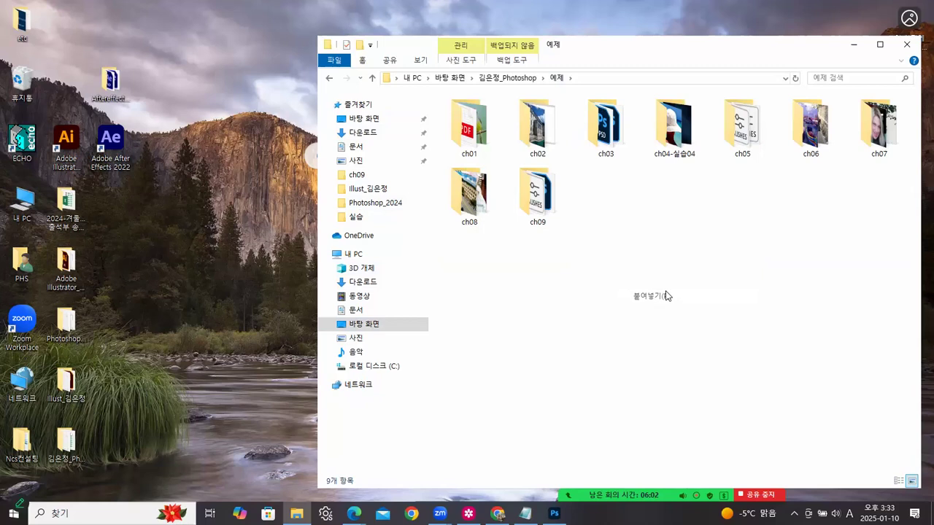
Step: Open ch10-sec01-02.jpg from the ch10 folder in Photoshop and place it in a floating window
click(612, 195)
double_click(613, 197)
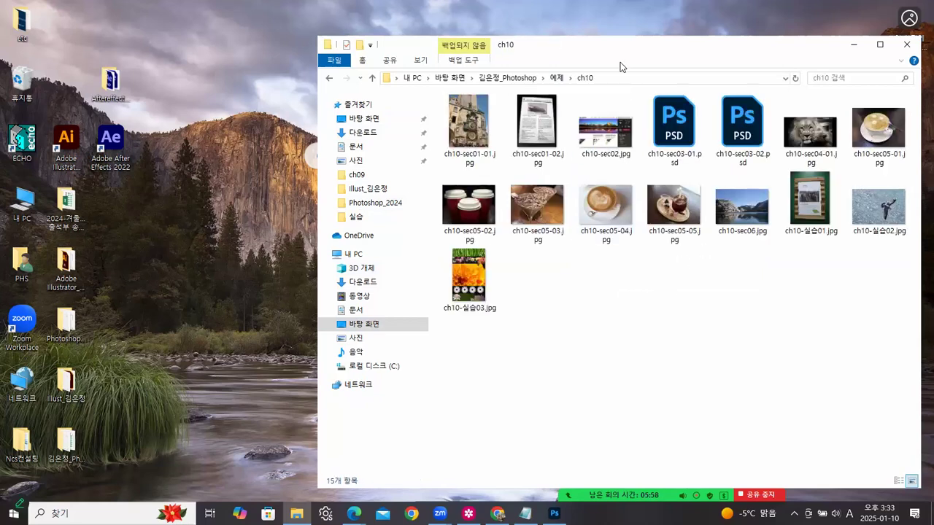
drag(620, 62, 507, 70)
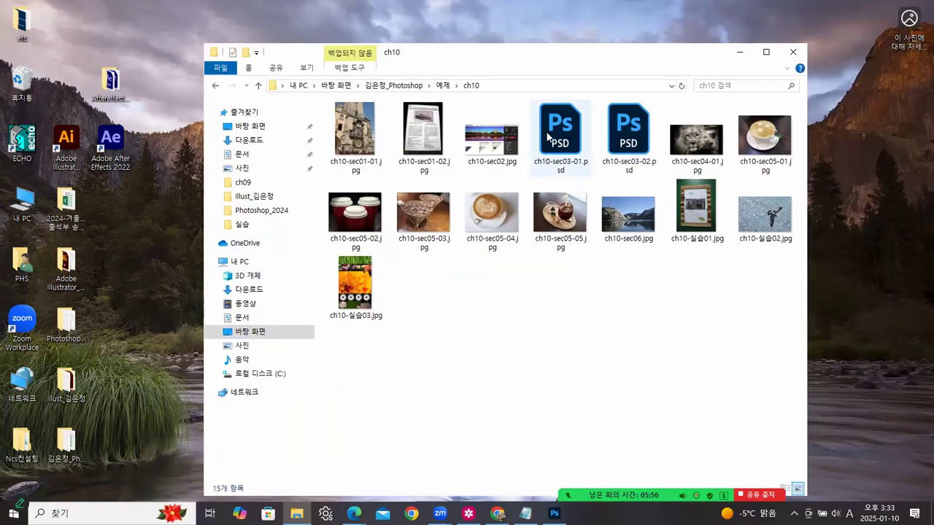
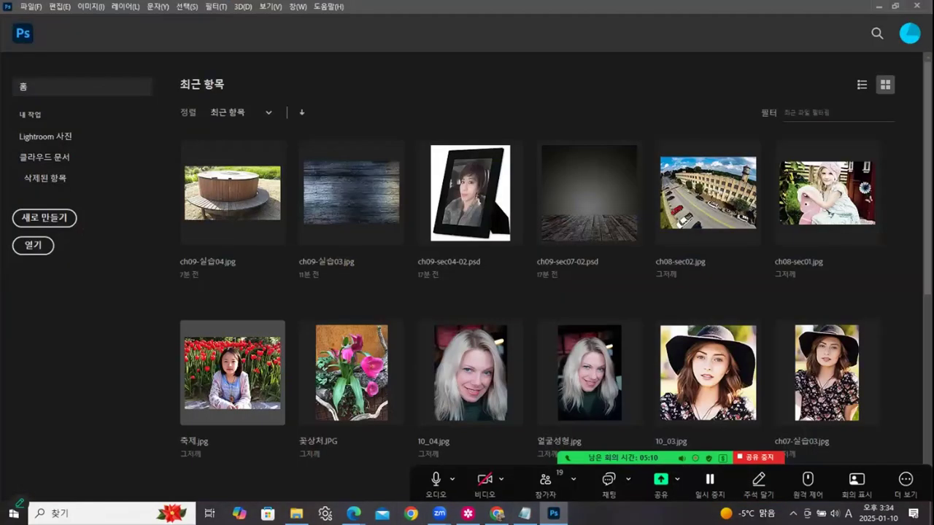
click(296, 514)
drag(422, 129, 93, 314)
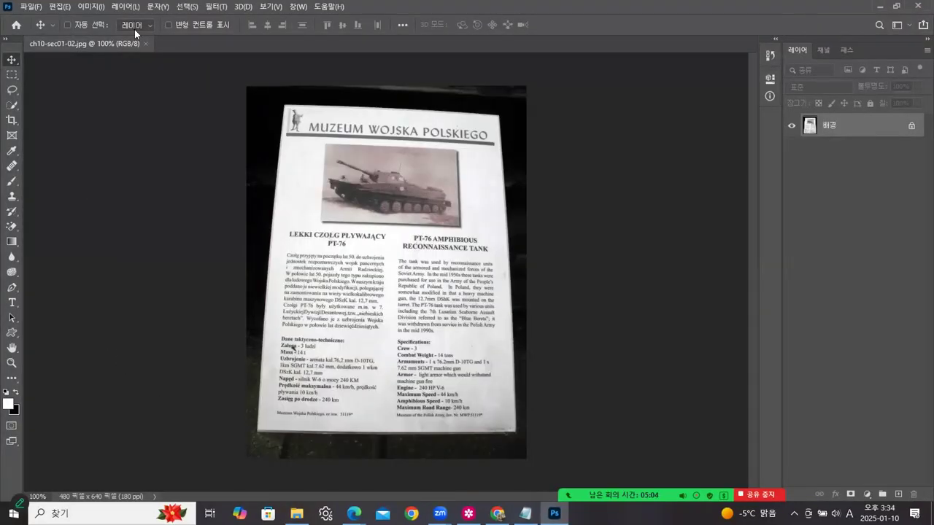
drag(123, 45, 397, 62)
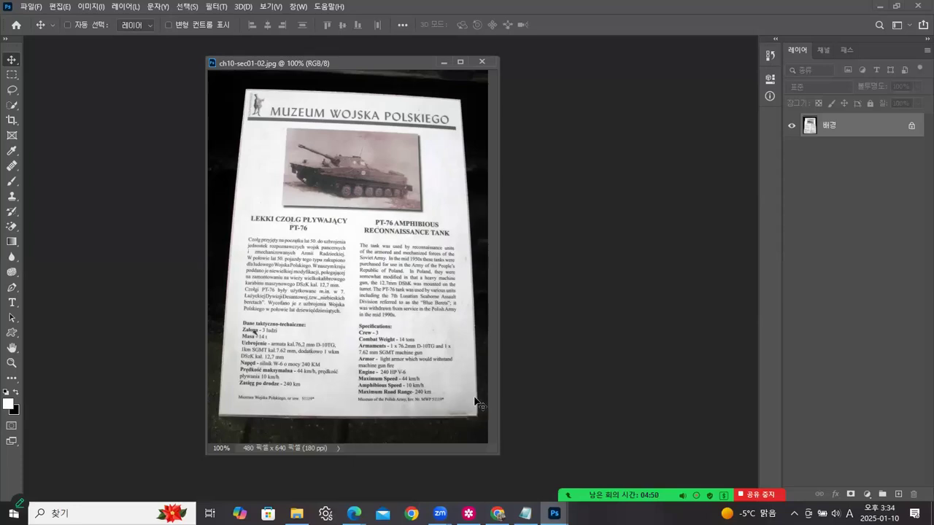
drag(390, 62, 327, 66)
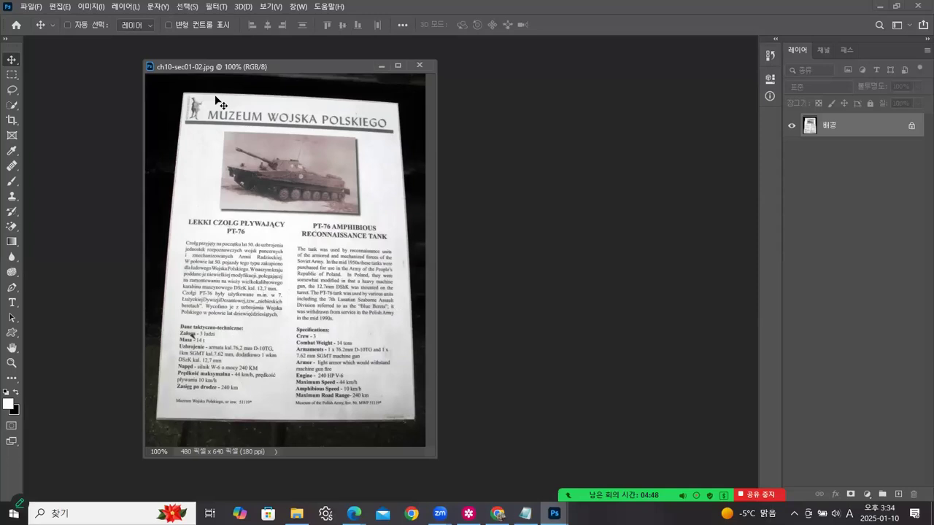
Step: Straighten the museum sign with the Perspective Crop tool, fitting the crop corners to the sign's four corners
click(13, 121)
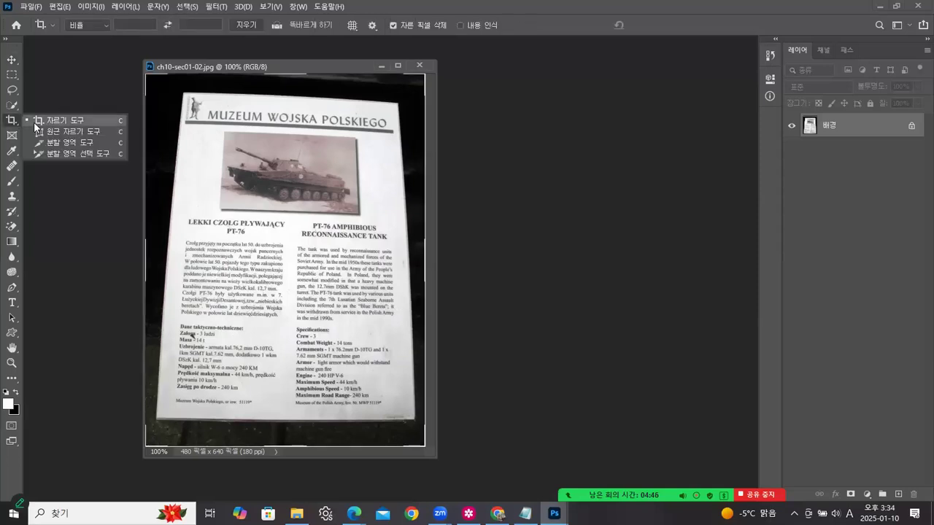
click(57, 132)
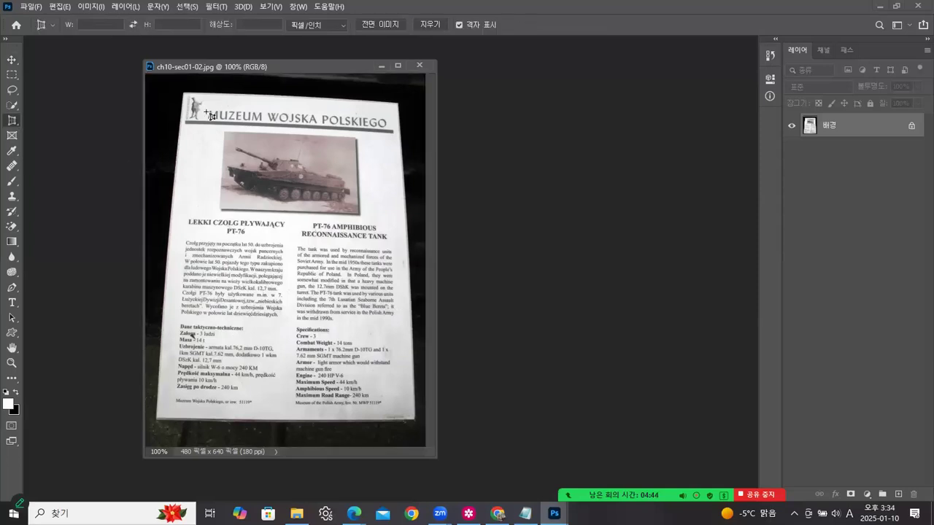
drag(167, 86, 416, 425)
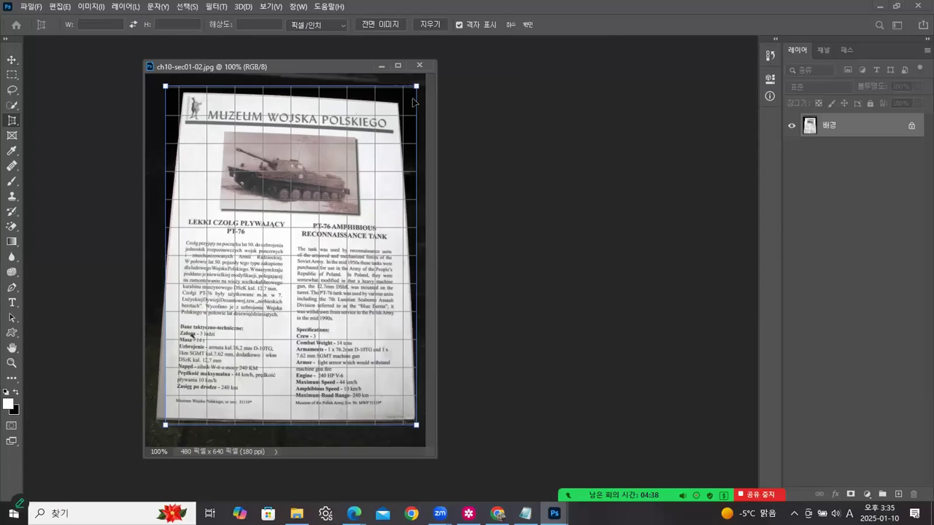
drag(417, 86, 396, 102)
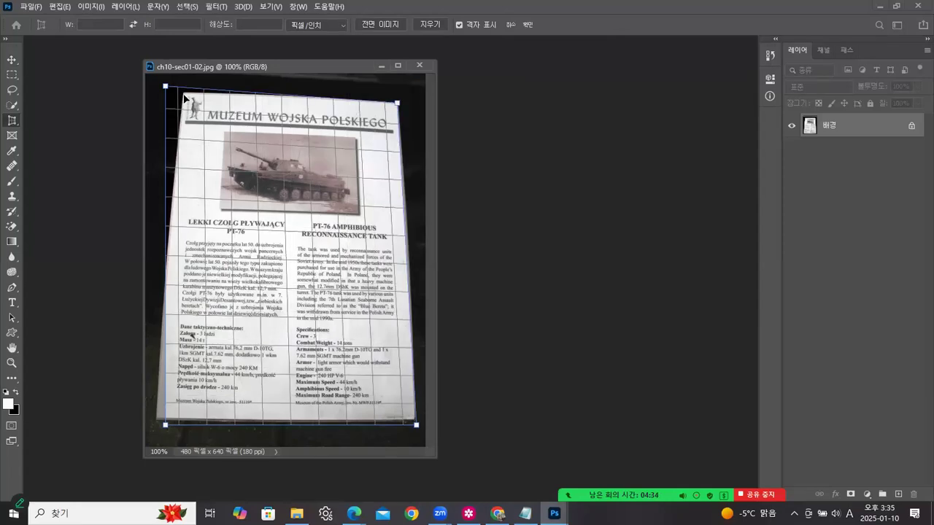
drag(165, 86, 183, 92)
drag(167, 426, 155, 420)
drag(417, 426, 414, 420)
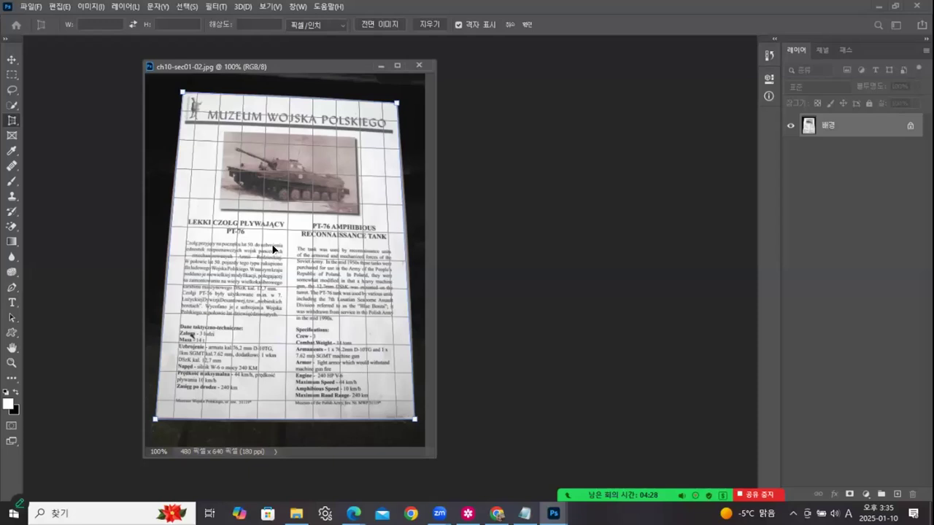
key(Return)
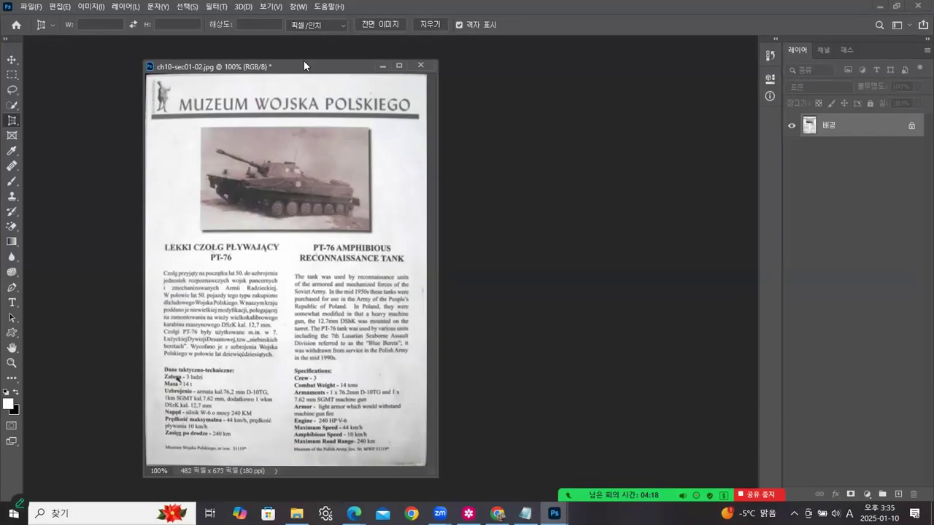
Step: Save the cropped sign as the JPEG 13_03.jpg in the 실습 folder, accept the JPEG options and close the image
click(29, 6)
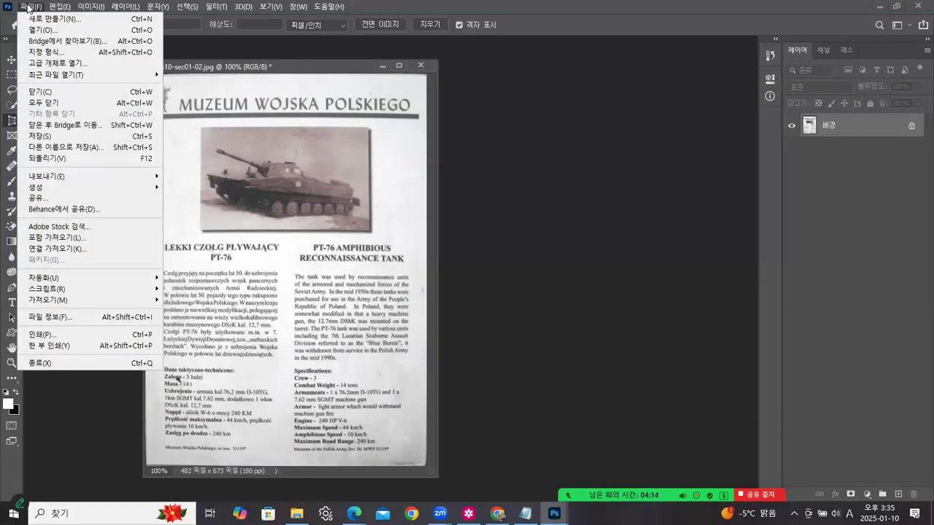
click(52, 147)
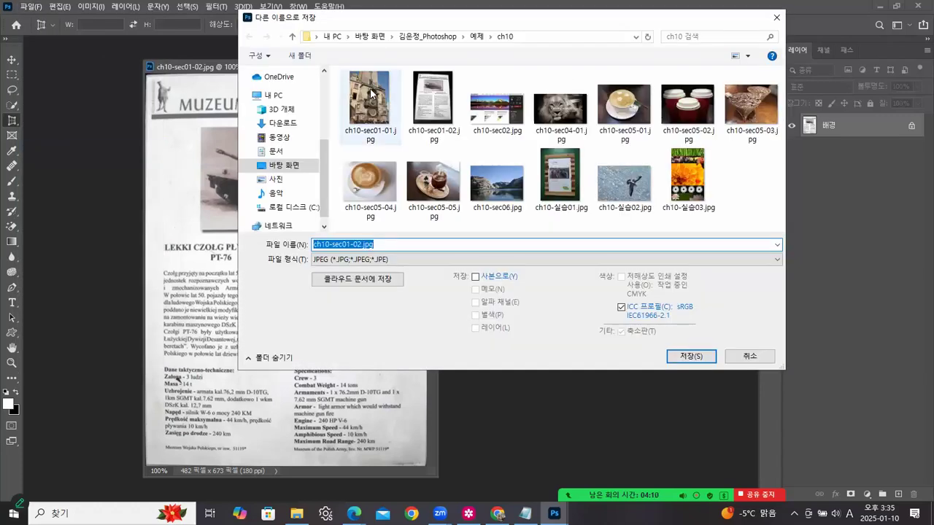
click(412, 36)
click(362, 89)
double_click(362, 89)
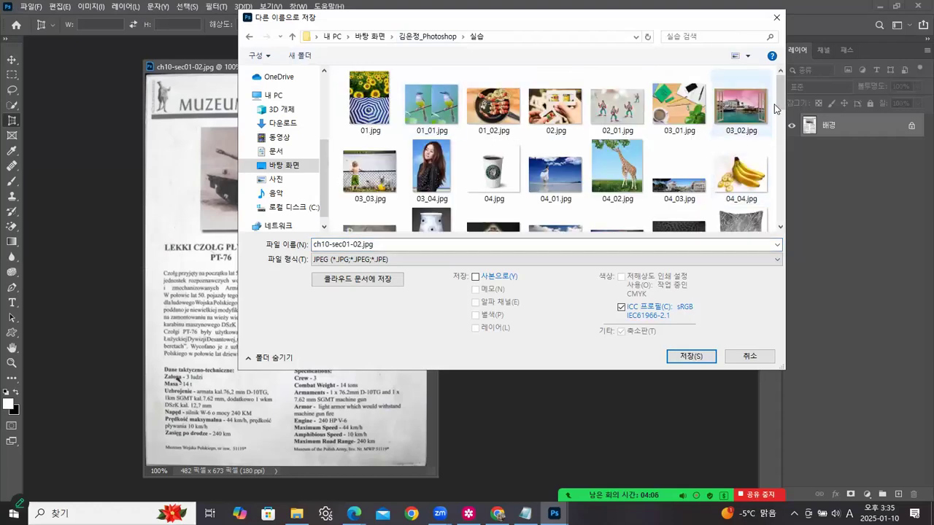
scroll(640, 157, down, 10)
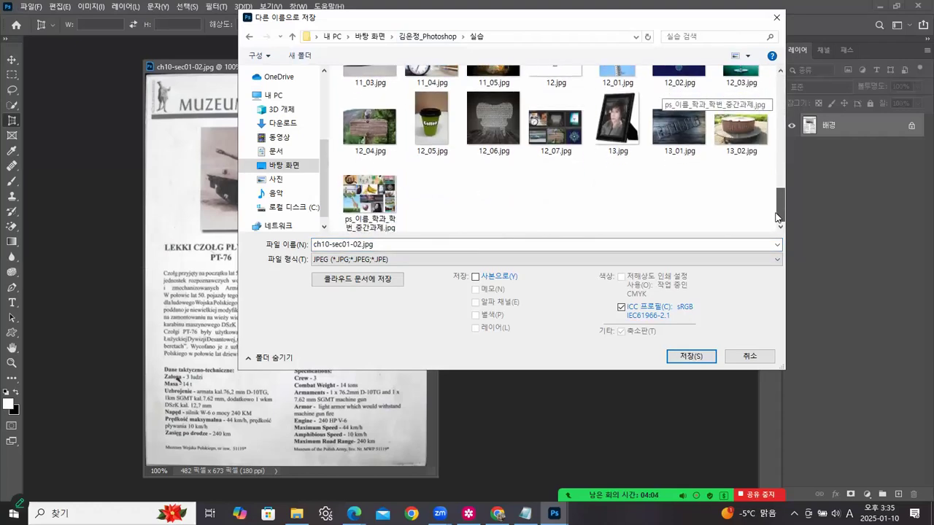
click(349, 250)
click(741, 120)
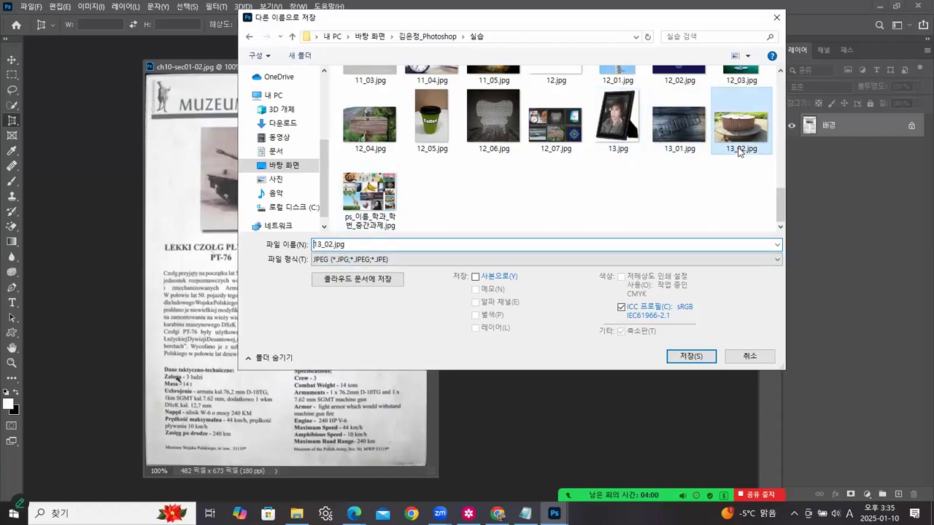
click(333, 244)
click(333, 245)
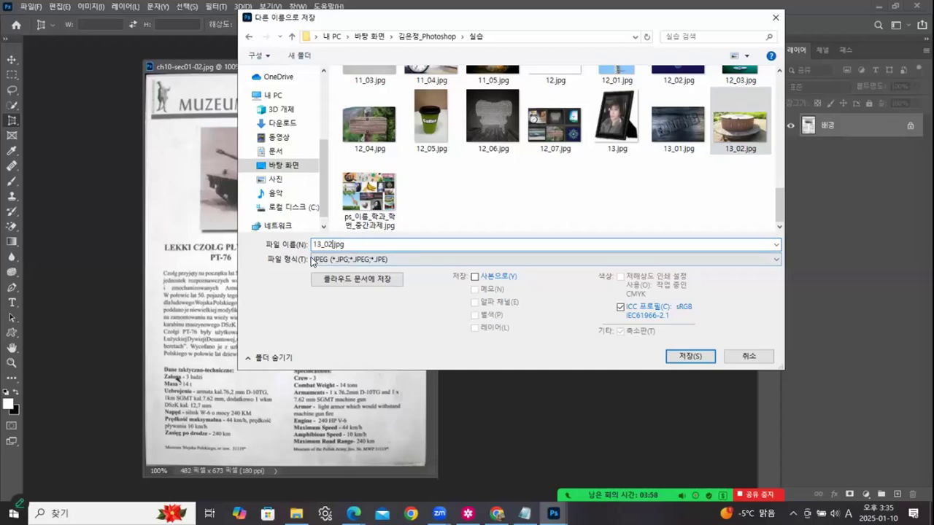
key(BackSpace)
text(3)
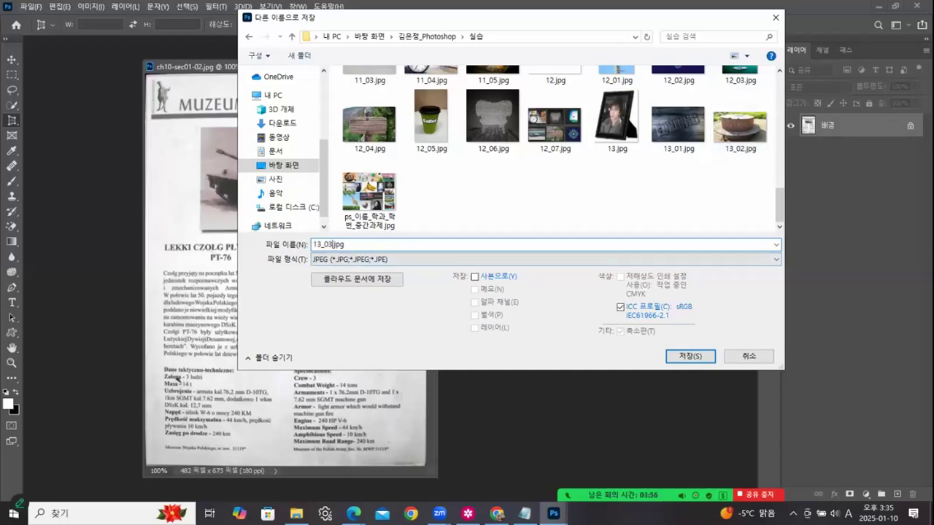
key(Return)
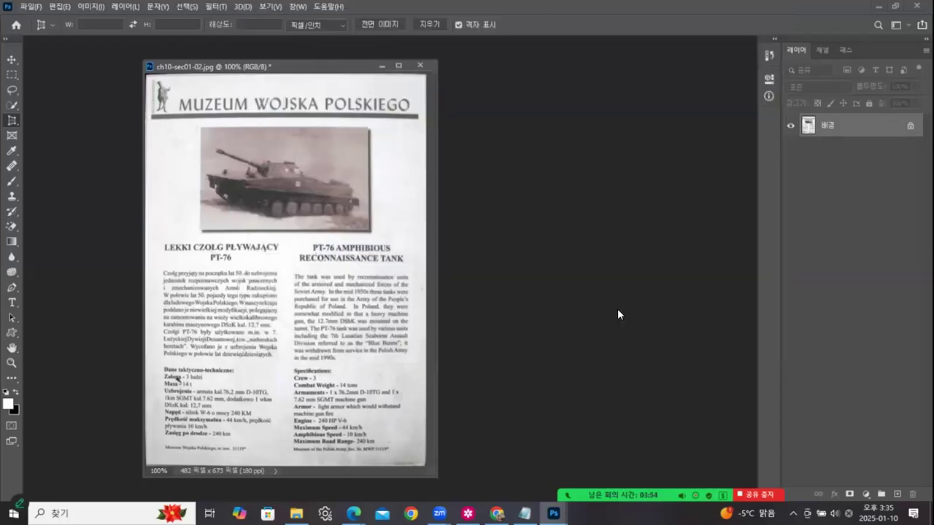
key(Return)
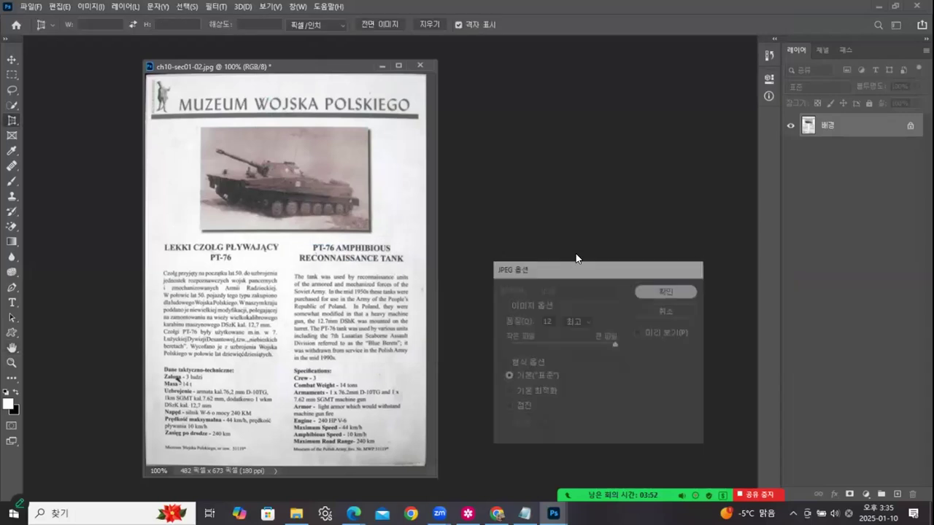
click(421, 65)
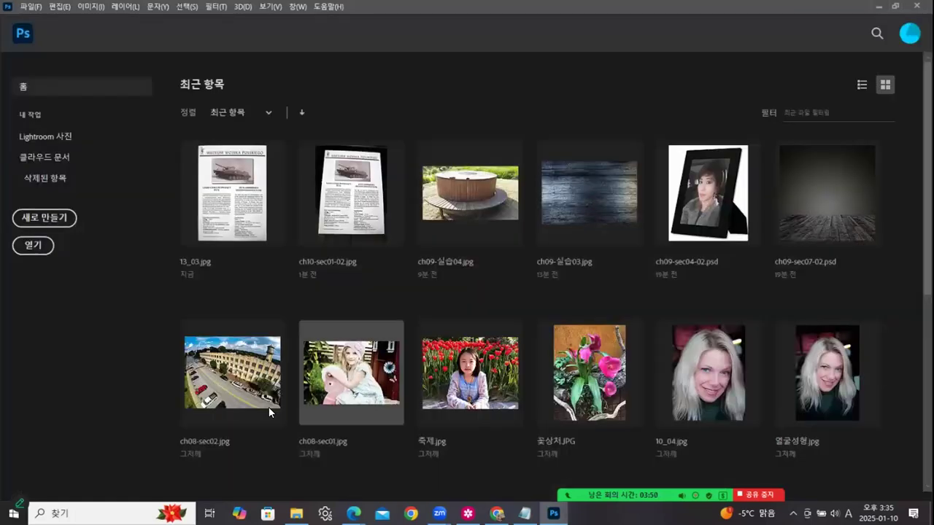
Step: Open ch10-실습01.jpg from the ch10 folder in Photoshop and place it in a floating window
click(296, 513)
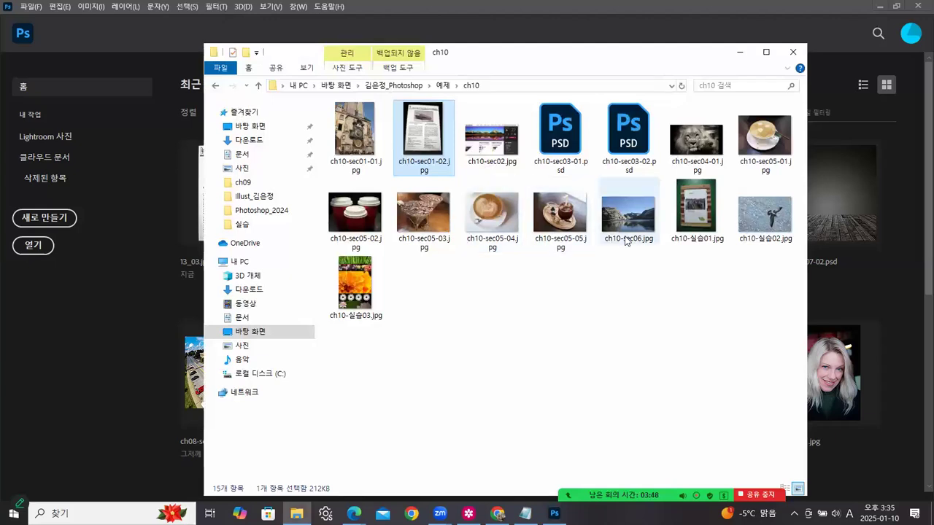
drag(694, 213, 88, 377)
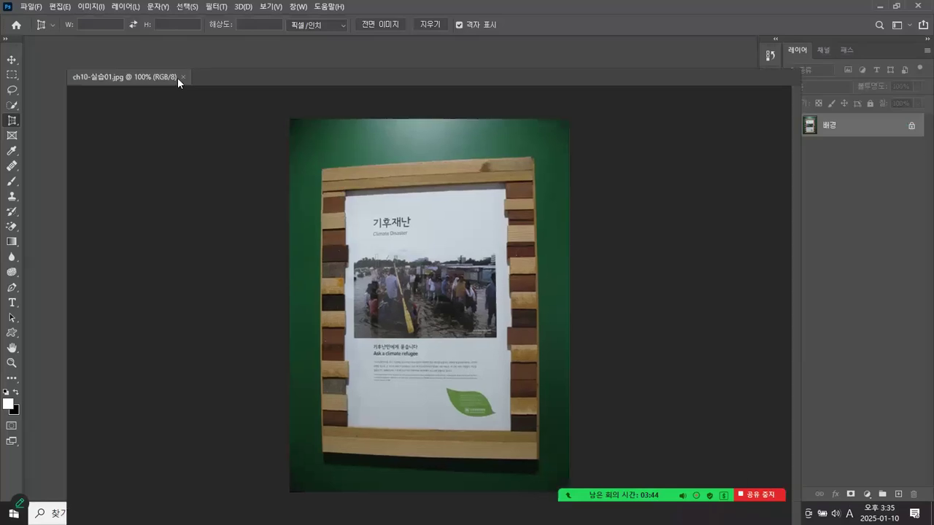
drag(178, 77, 283, 80)
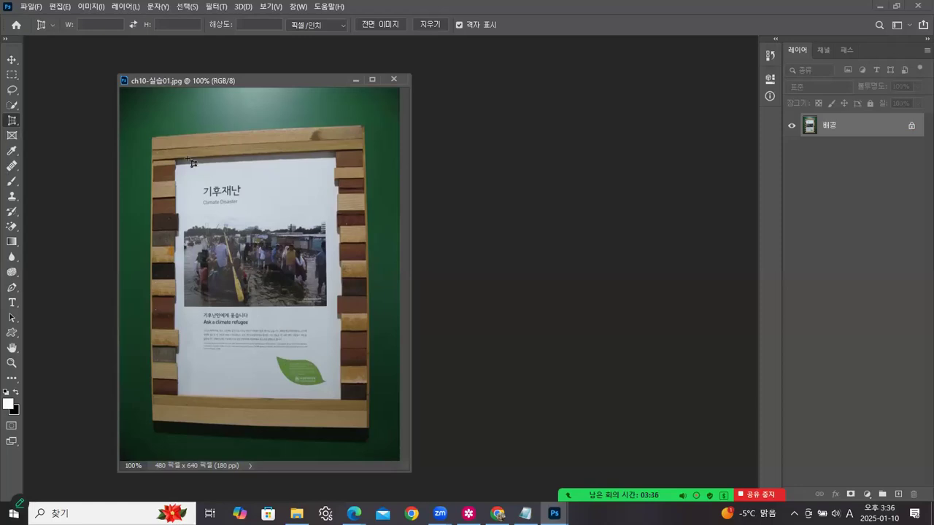
Step: Straighten the climate disaster poster with the Perspective Crop tool, fitting the crop corners to the white poster's four corners
drag(181, 172, 337, 398)
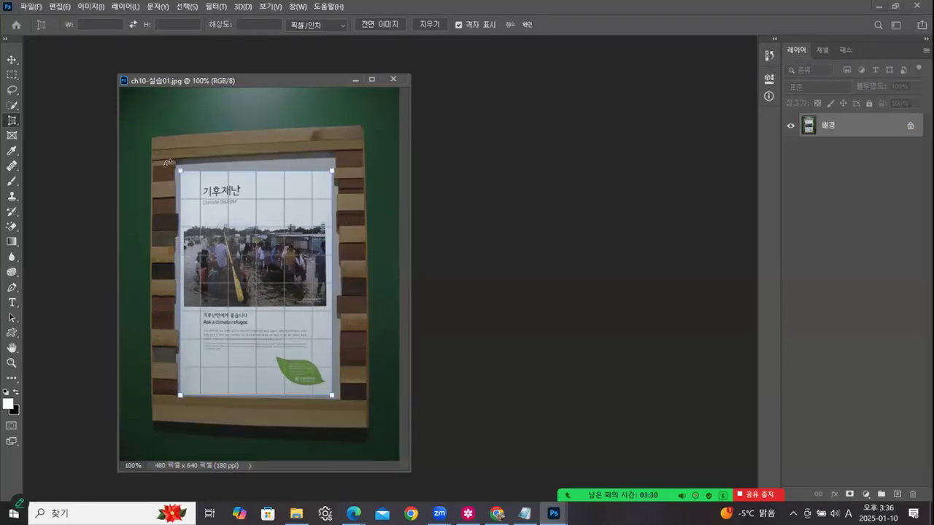
drag(180, 171, 175, 165)
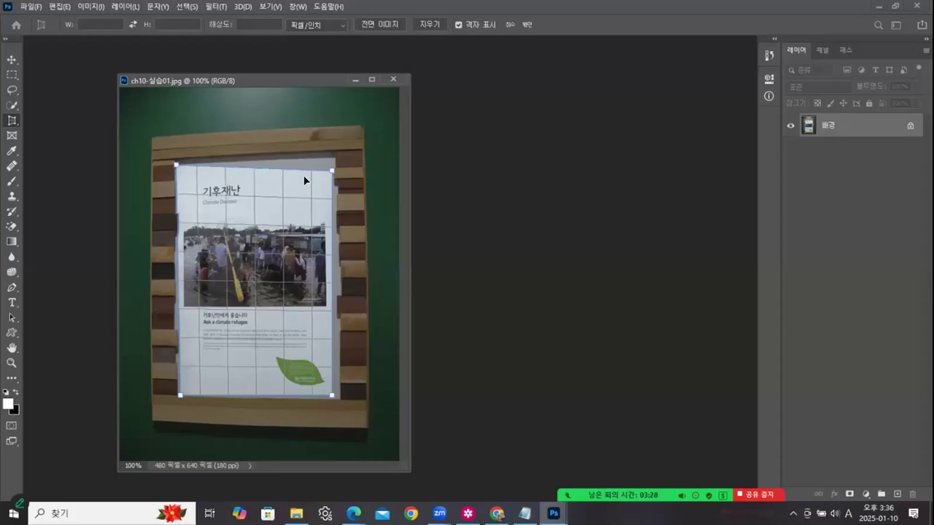
drag(332, 172, 332, 158)
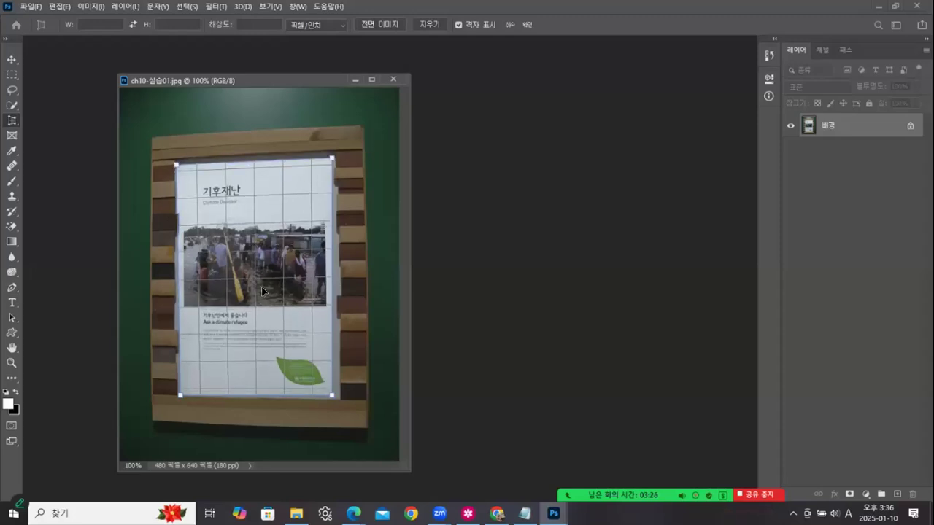
drag(174, 393, 176, 392)
drag(332, 396, 335, 397)
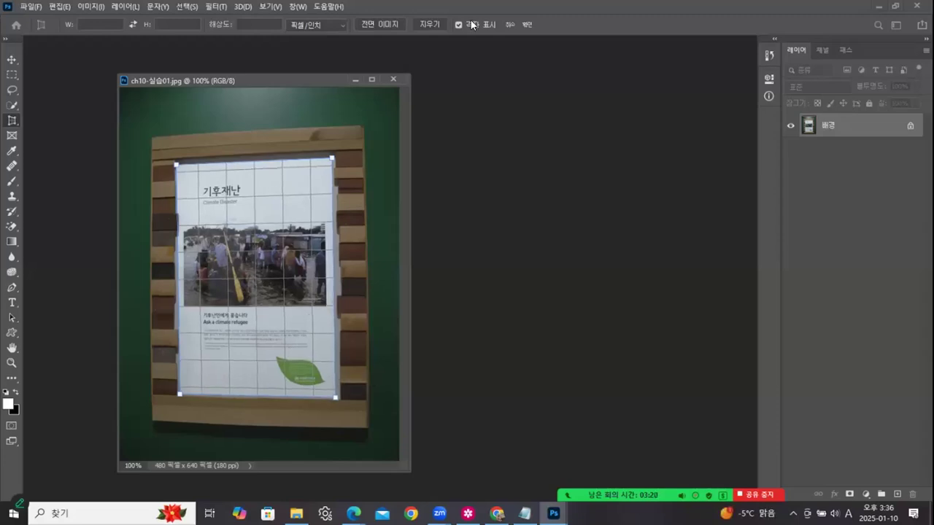
key(Return)
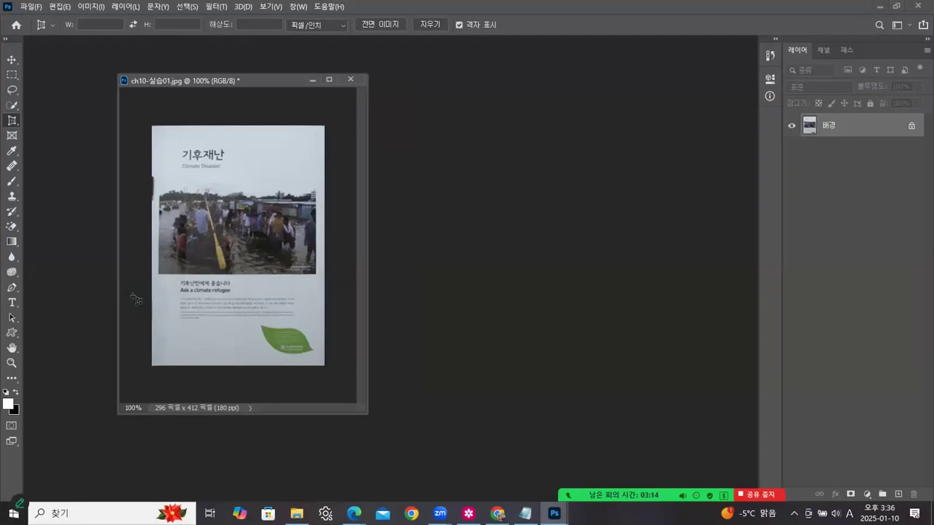
right_click(13, 121)
click(43, 121)
drag(152, 248, 152, 248)
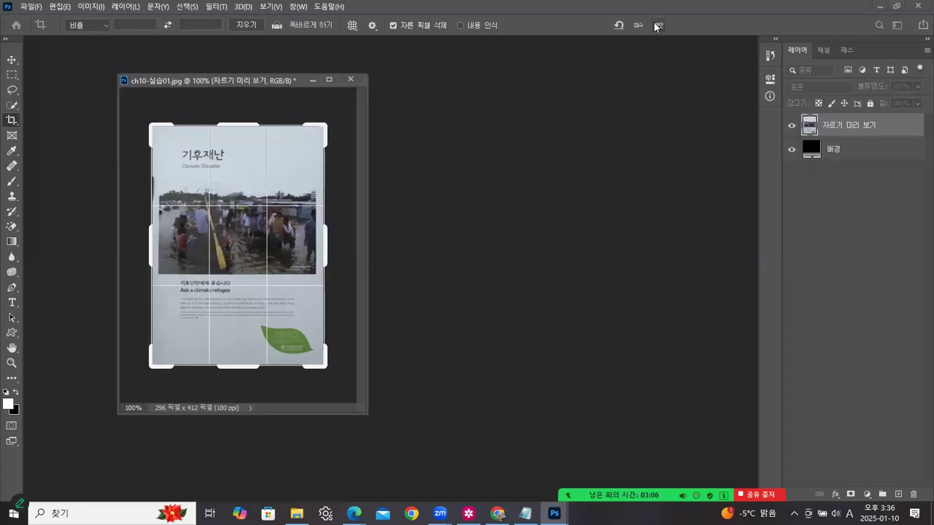
key(Return)
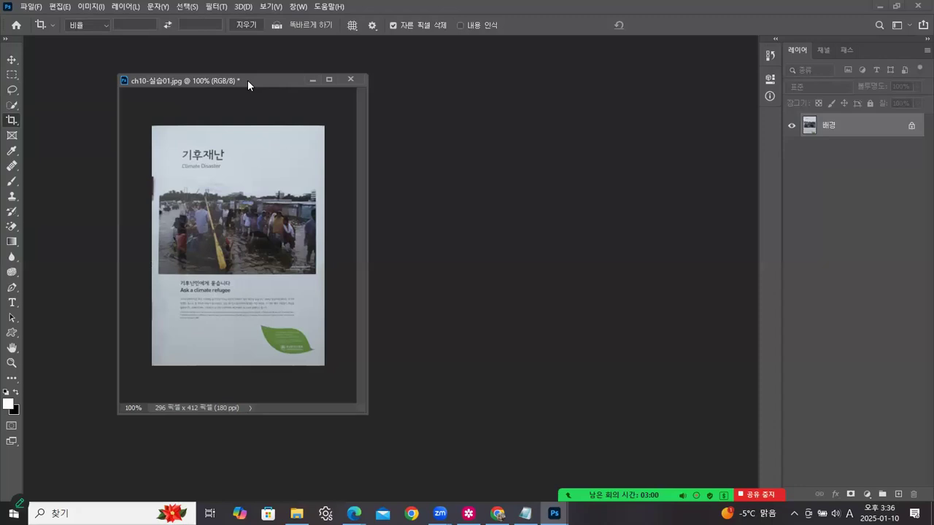
Step: Remove the dark mark on the poster's left edge with a rectangular selection and a Content-Aware fill, and deselect
key(ctrl+plus)
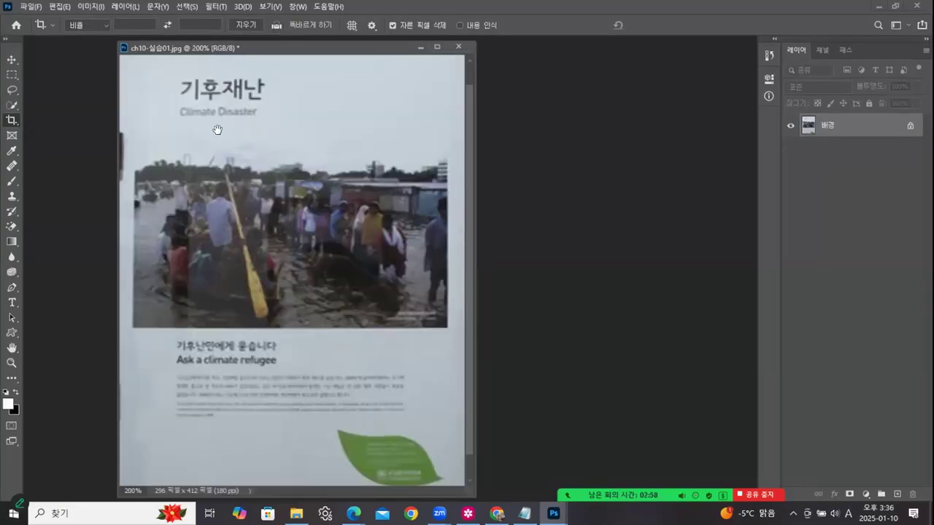
scroll(217, 129, up, 2)
click(11, 73)
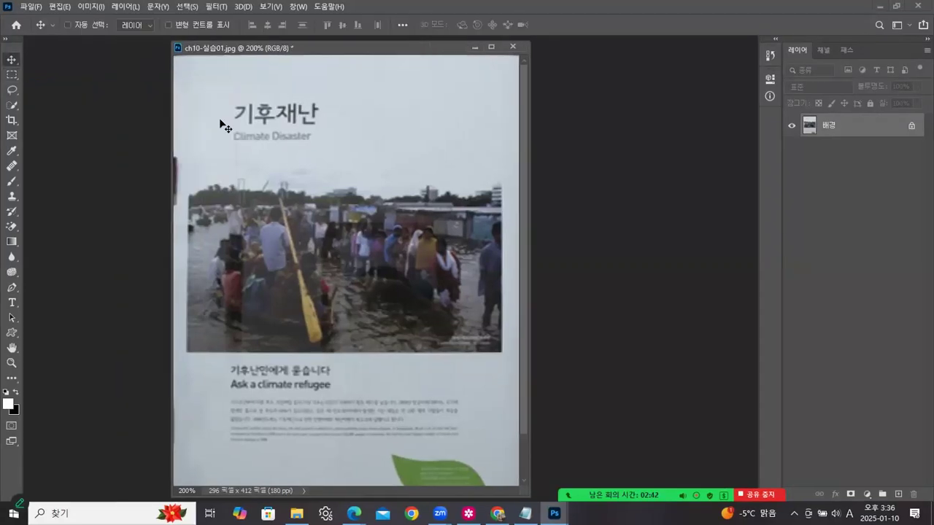
click(14, 75)
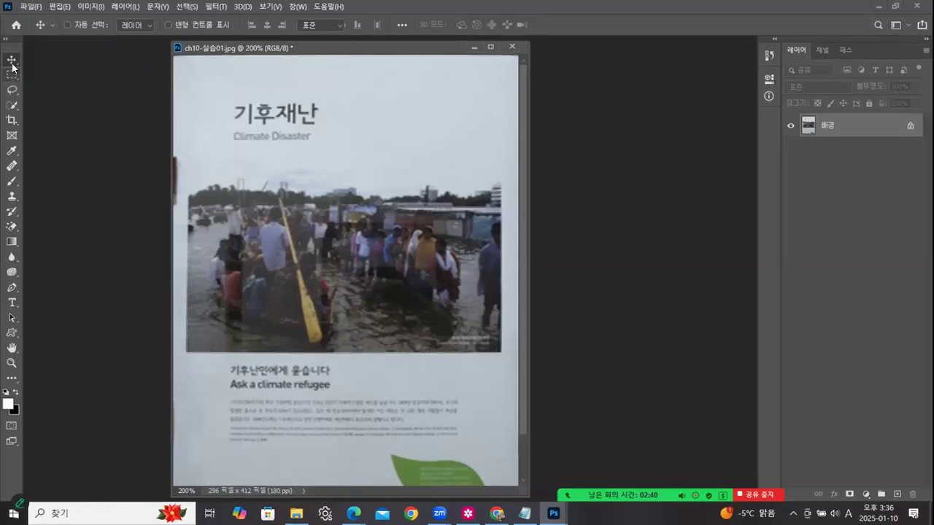
click(11, 75)
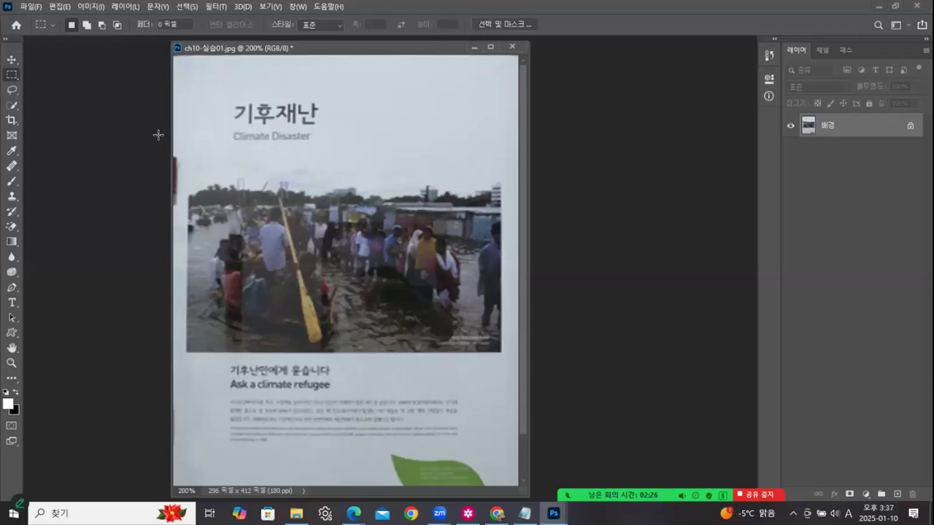
drag(180, 152, 100, 215)
click(58, 6)
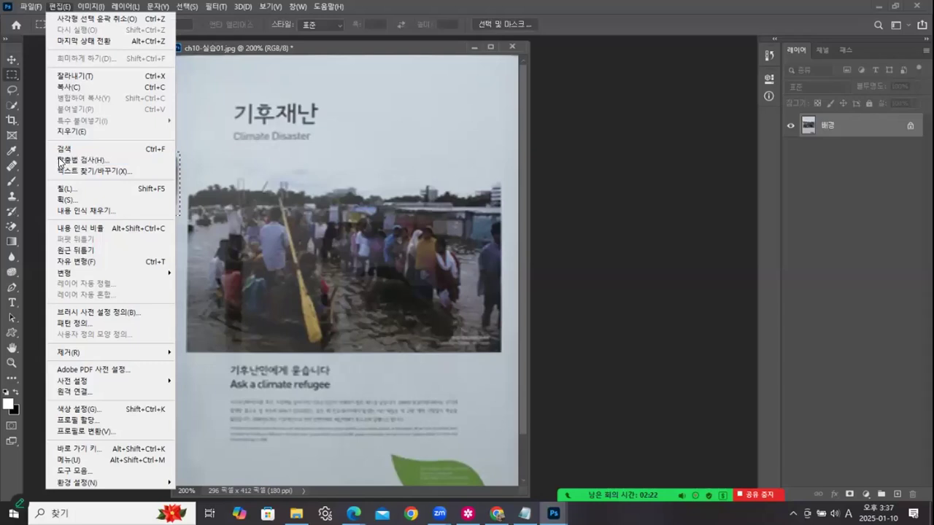
click(67, 188)
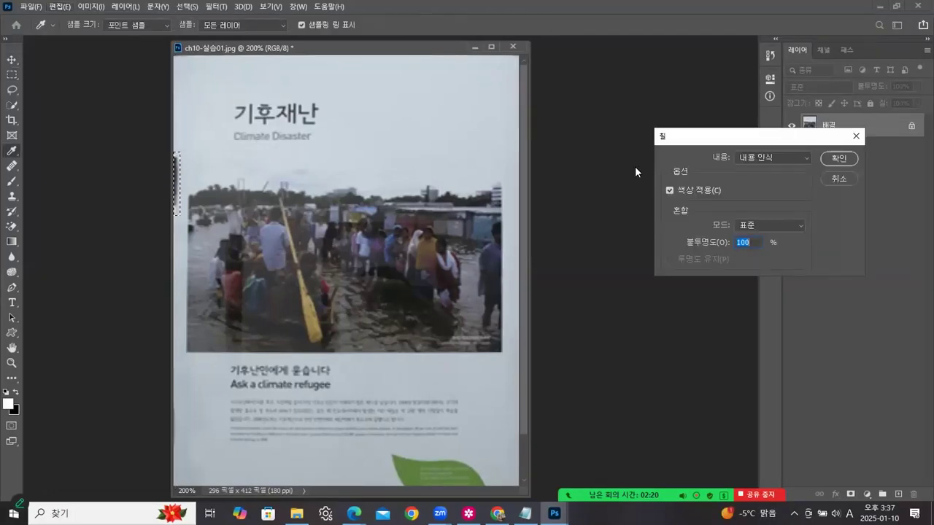
click(839, 158)
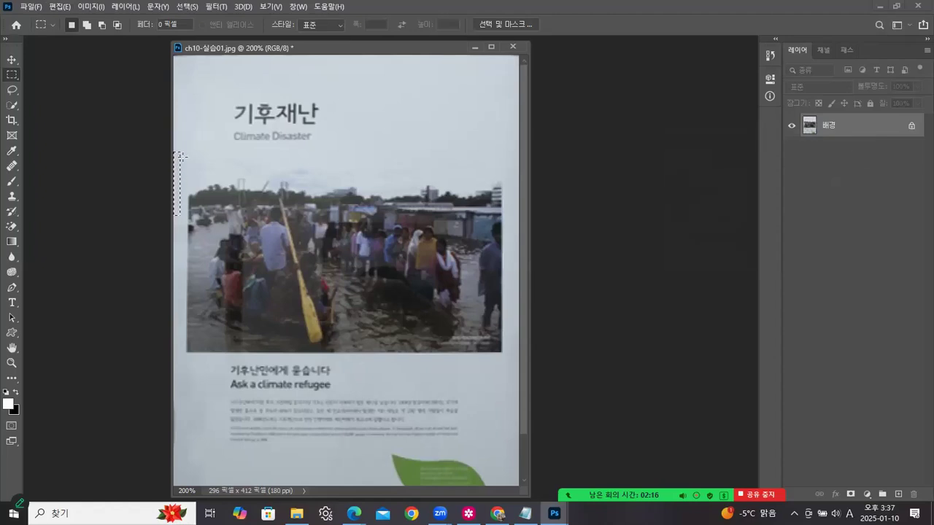
key(ctrl+d)
Step: Apply a Brightness/Contrast adjustment to the poster with brightness 29 and contrast 28
click(89, 6)
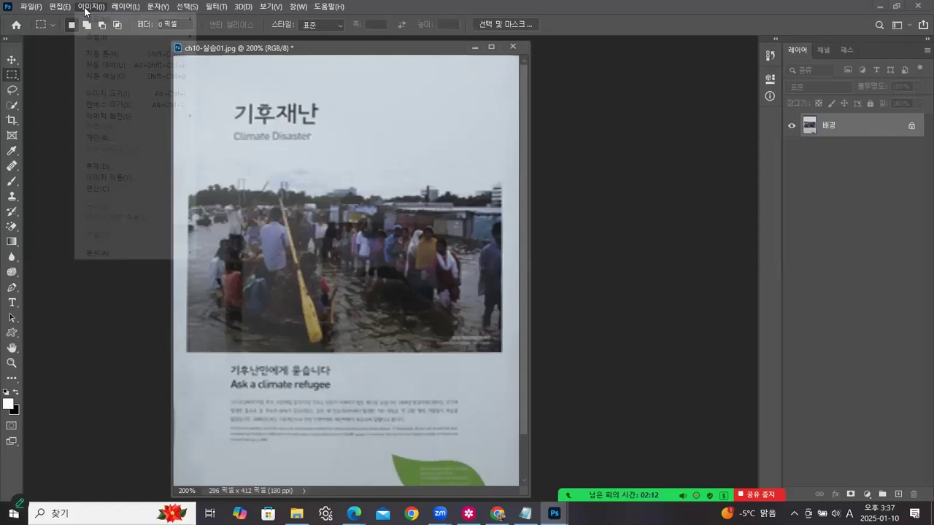
mouse_move(128, 38)
click(226, 36)
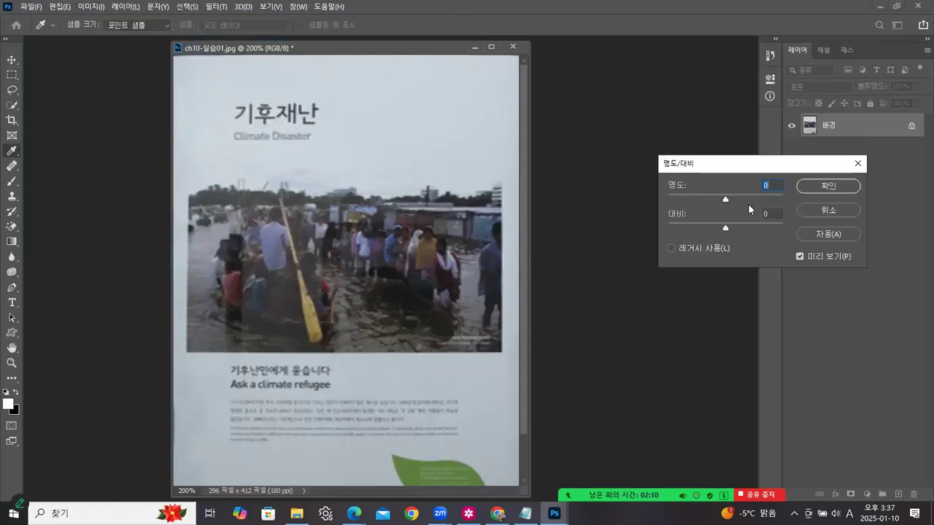
mouse_move(727, 200)
mouse_down()
mouse_move(735, 201)
mouse_move(733, 228)
mouse_move(742, 228)
mouse_move(738, 200)
mouse_up()
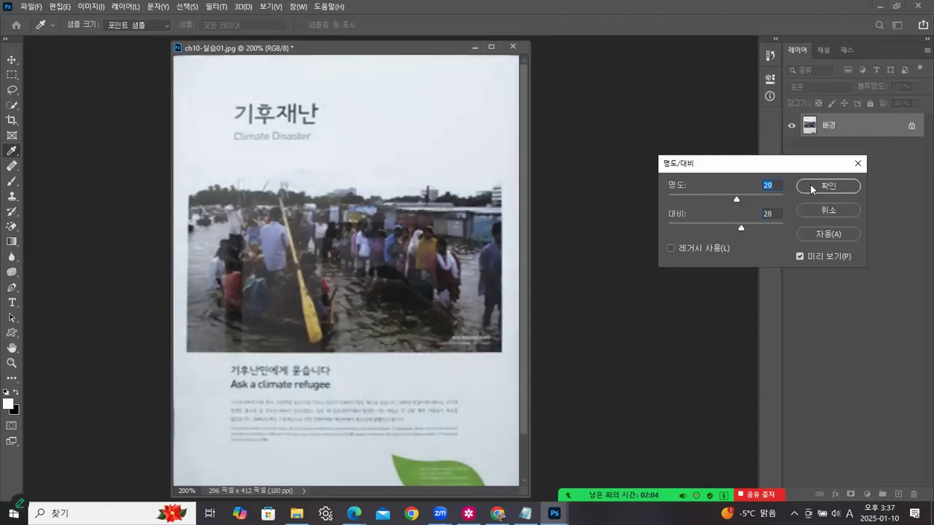
key(Return)
key(m)
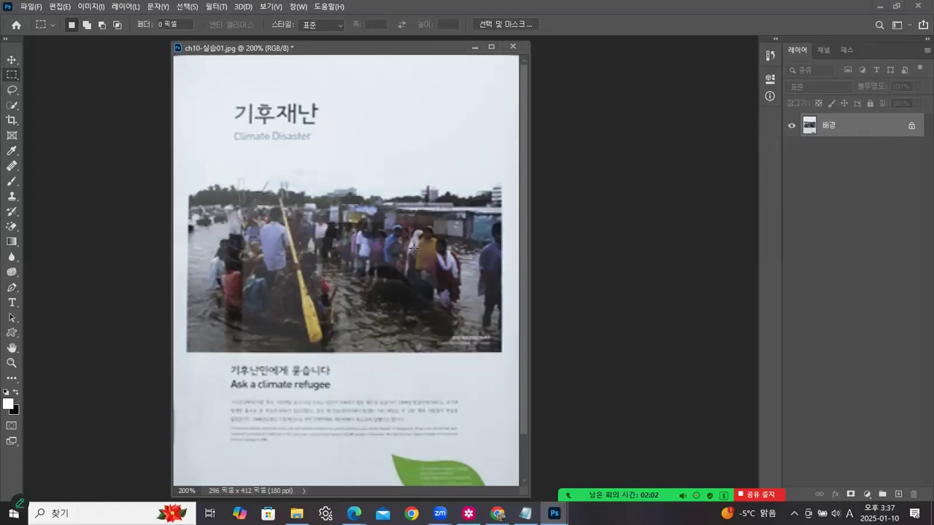
Step: Start saving the corrected poster under a new name and go to the 실습 folder as the destination
key(ctrl+minus)
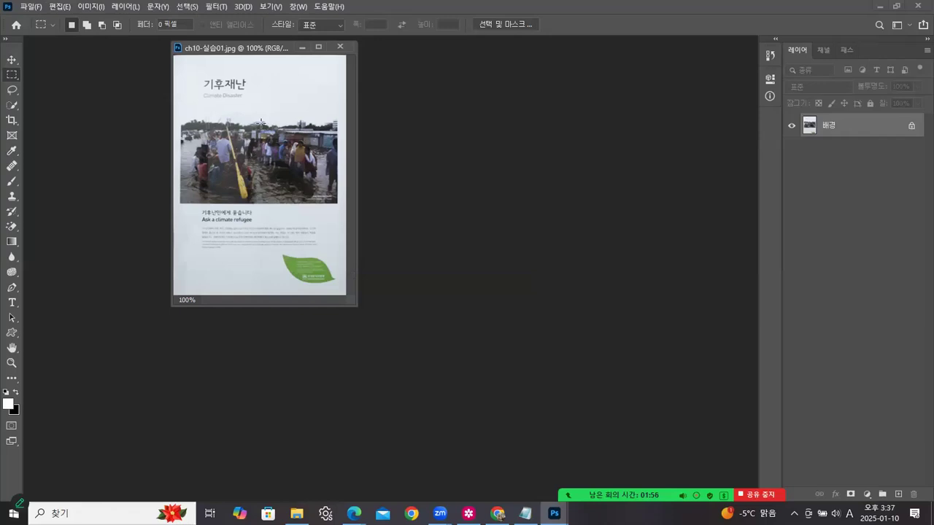
drag(200, 45, 200, 62)
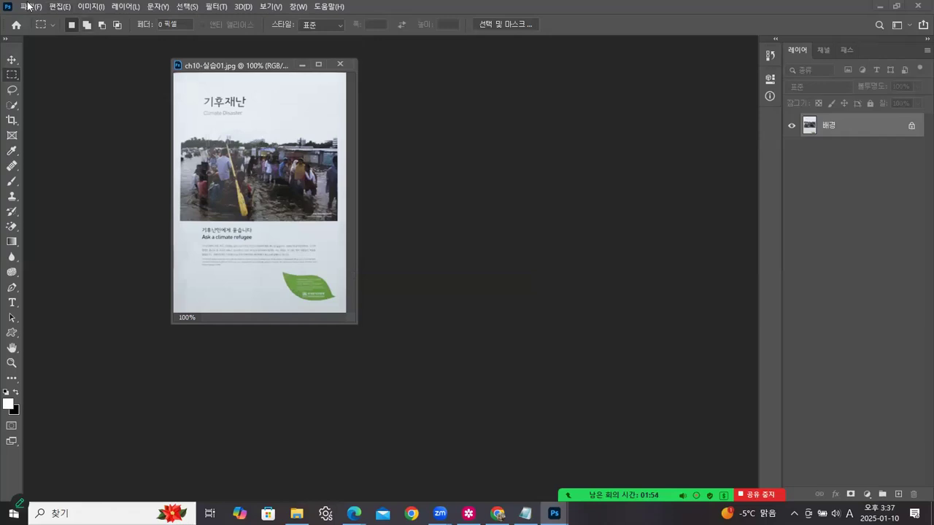
click(28, 7)
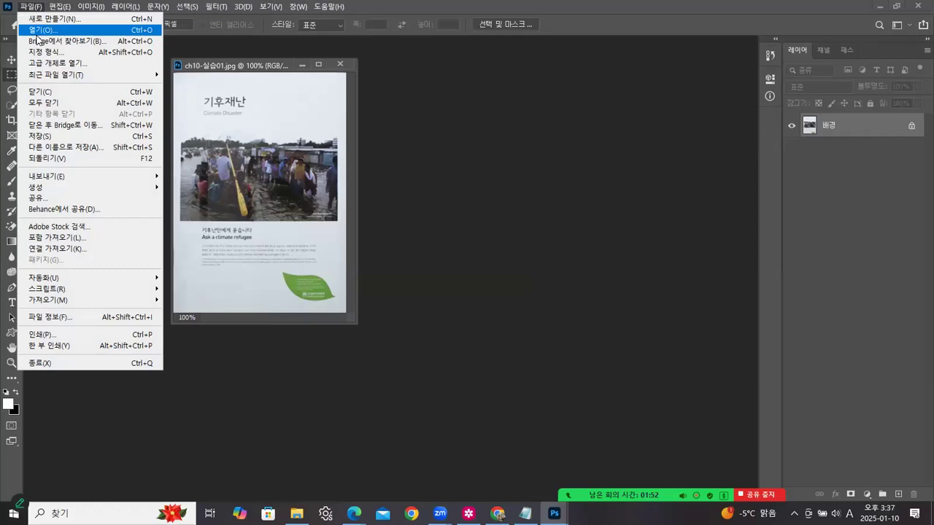
click(44, 148)
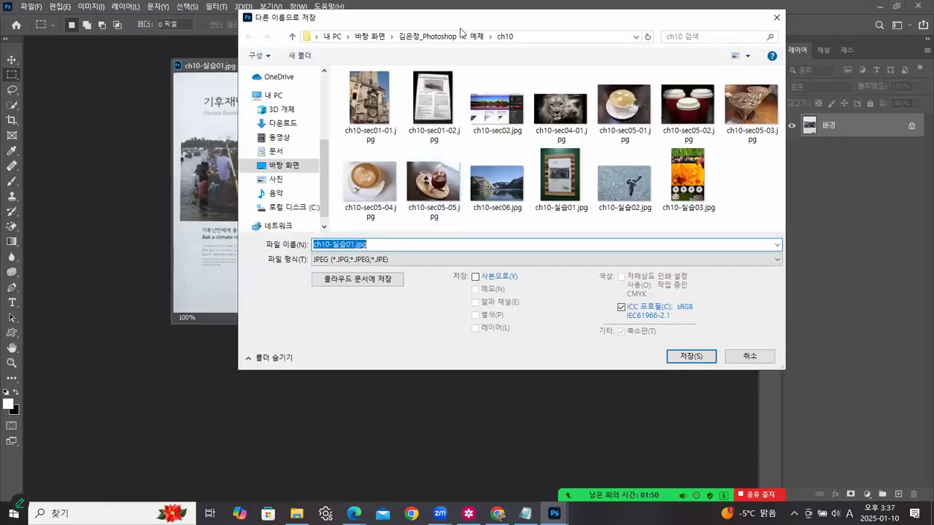
drag(496, 31, 606, 59)
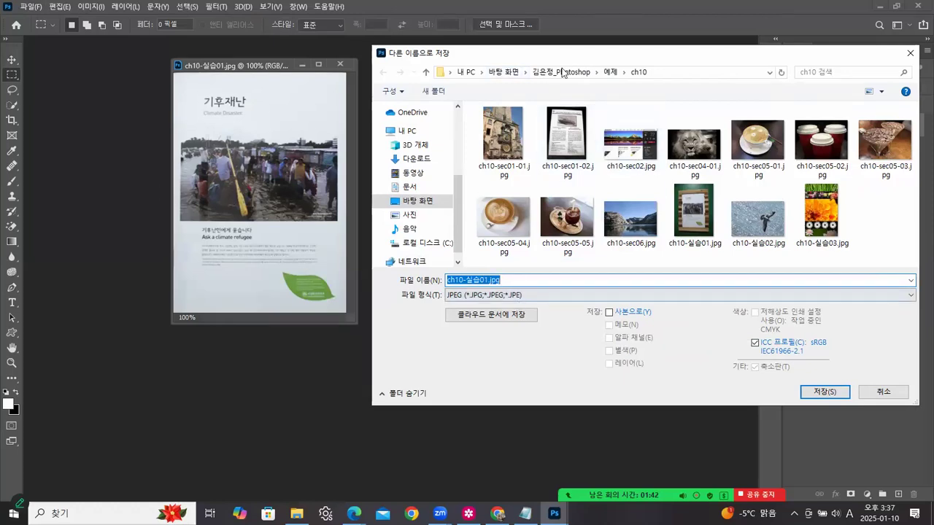
click(565, 73)
double_click(499, 127)
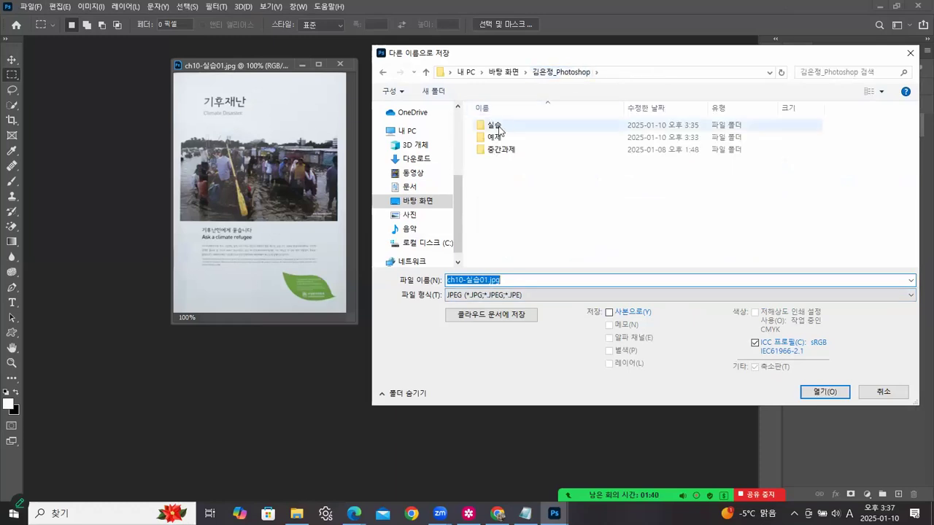
Step: Save the poster as the JPEG 13_04.jpg, accepting the JPEG options, and close the image
scroll(746, 154, down, 8)
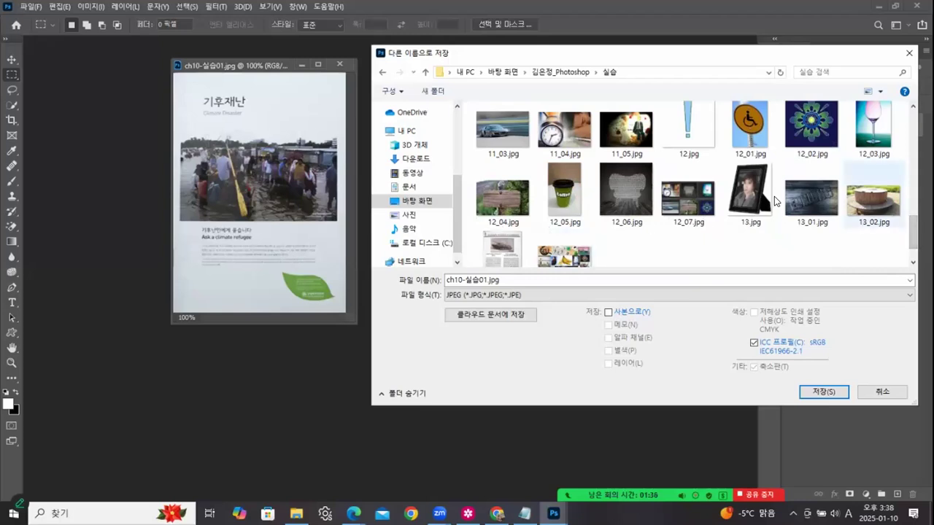
scroll(801, 211, down, 1)
click(503, 223)
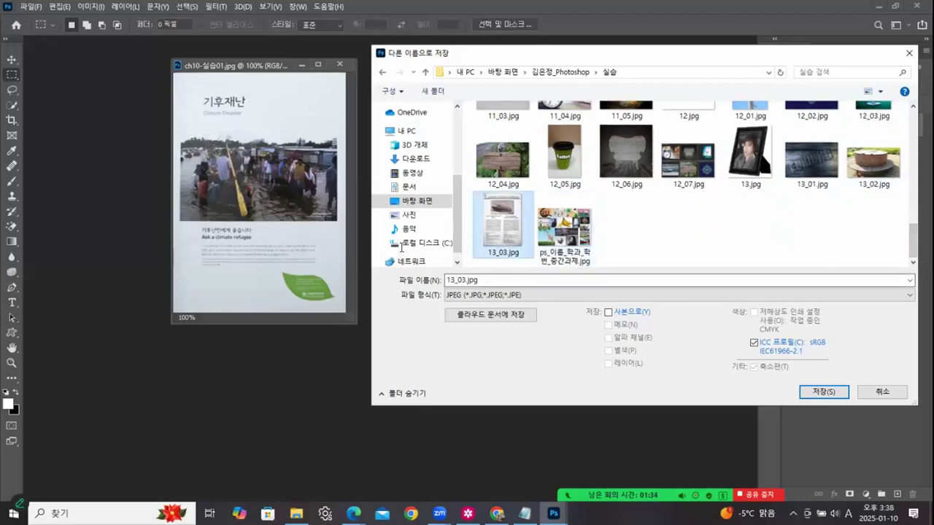
click(466, 280)
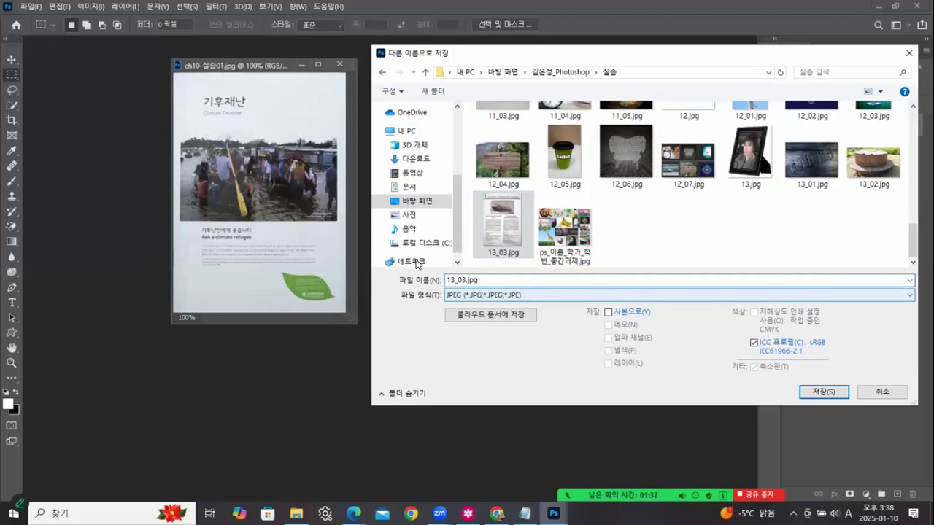
key(BackSpace)
text(4)
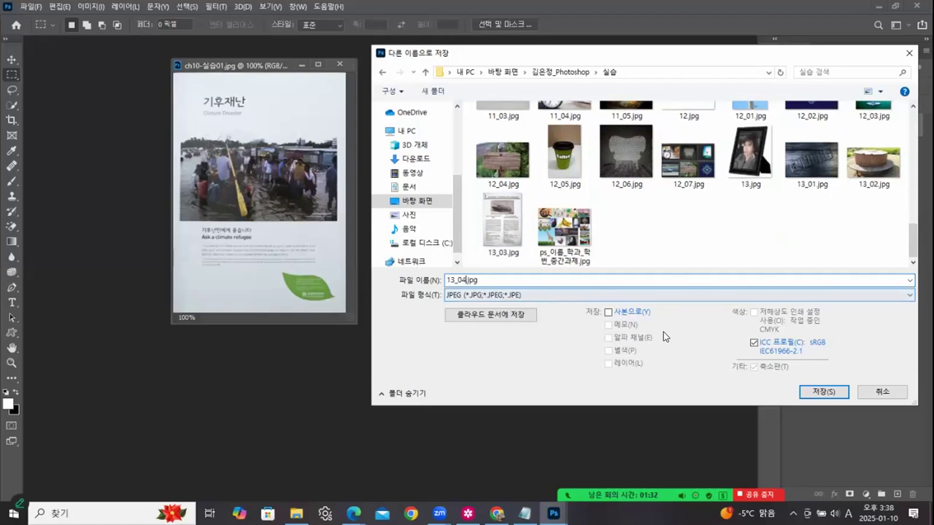
click(812, 393)
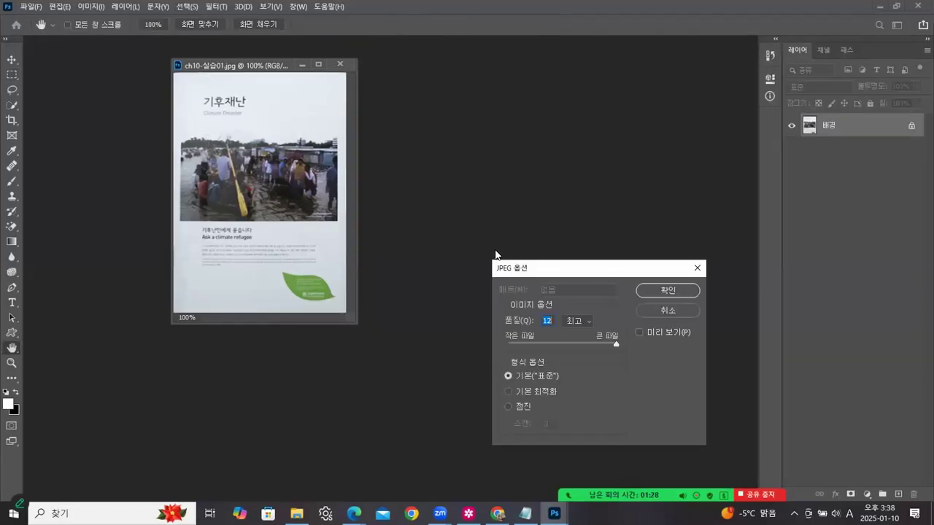
key(Return)
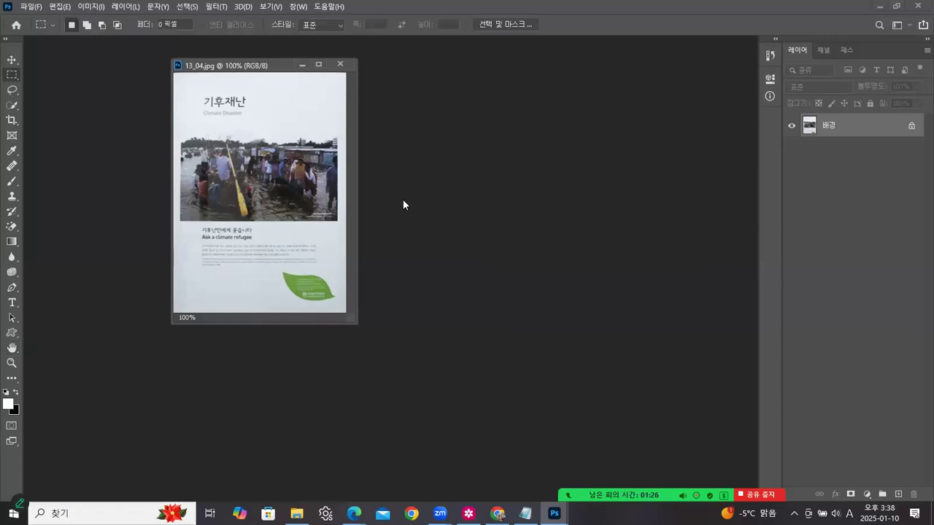
click(340, 65)
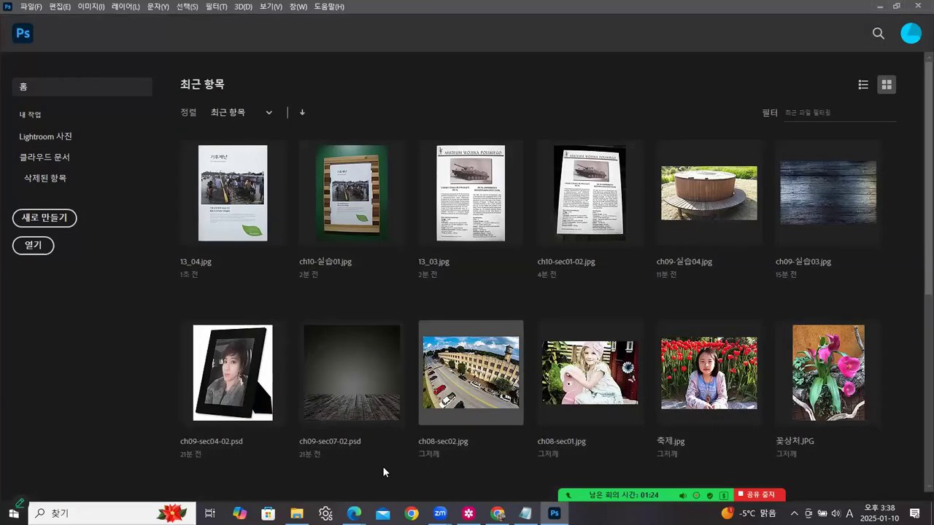
Step: Open ch10-sec02.jpg from the ch10 folder in Photoshop and place it in an enlarged floating window
click(296, 513)
click(550, 350)
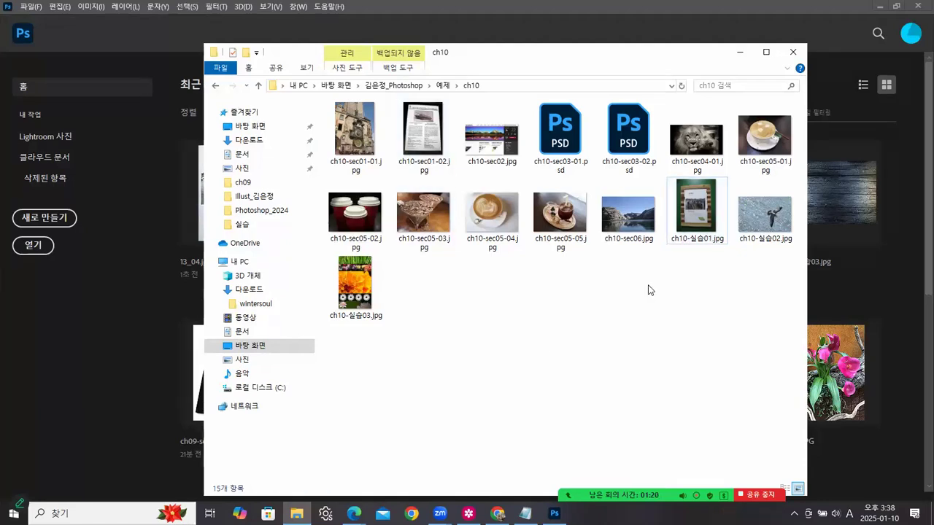
drag(488, 148, 88, 358)
drag(95, 41, 293, 62)
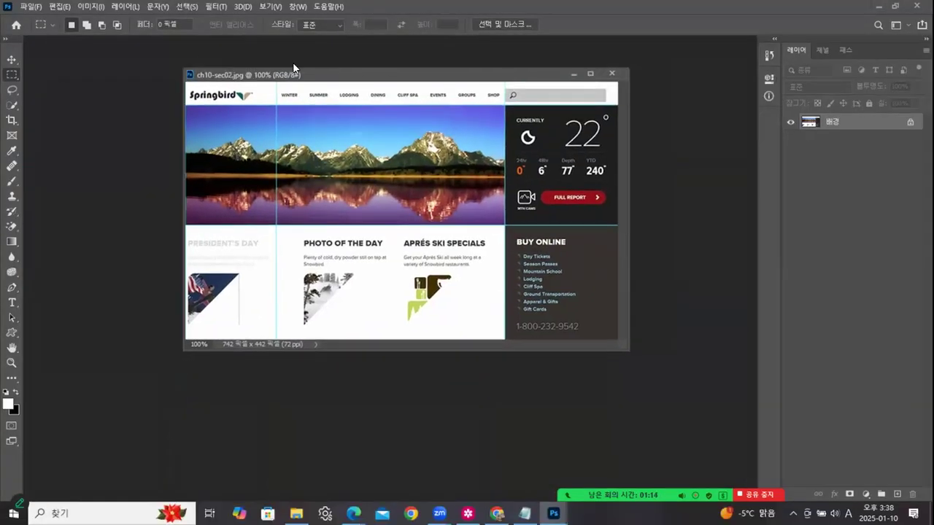
drag(628, 351, 657, 403)
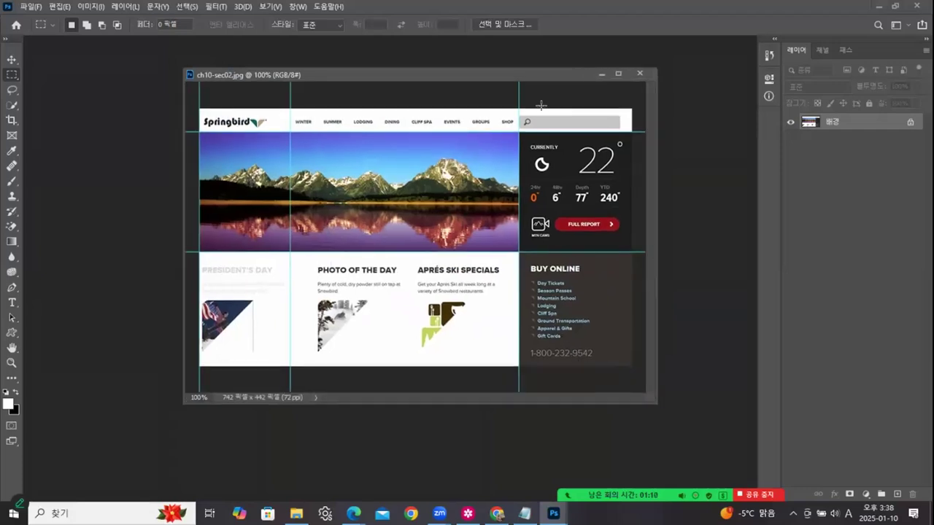
drag(431, 70, 401, 65)
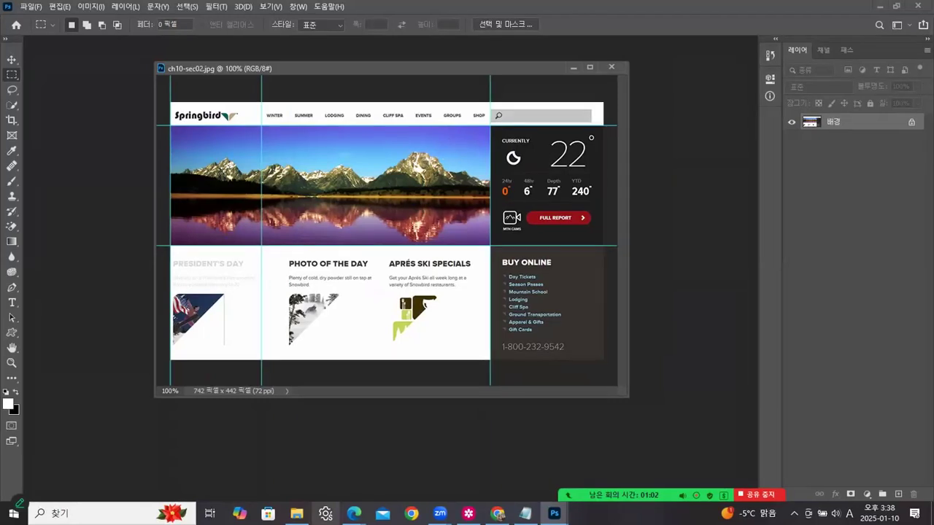
Step: Switch to the Edge browser, maximize it, and open the 주요 픽토그램 사이트 post on the cafe's Info Graphic board
mouse_move(354, 514)
click(312, 465)
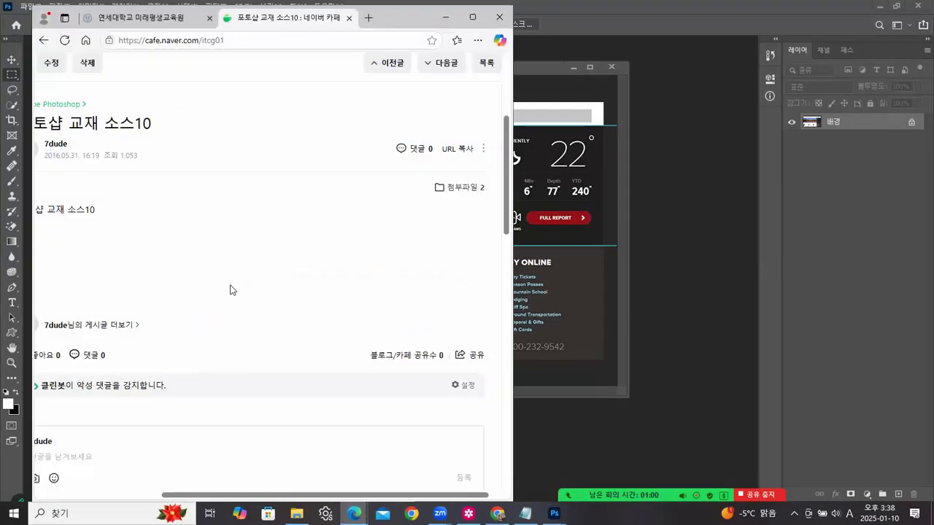
click(471, 20)
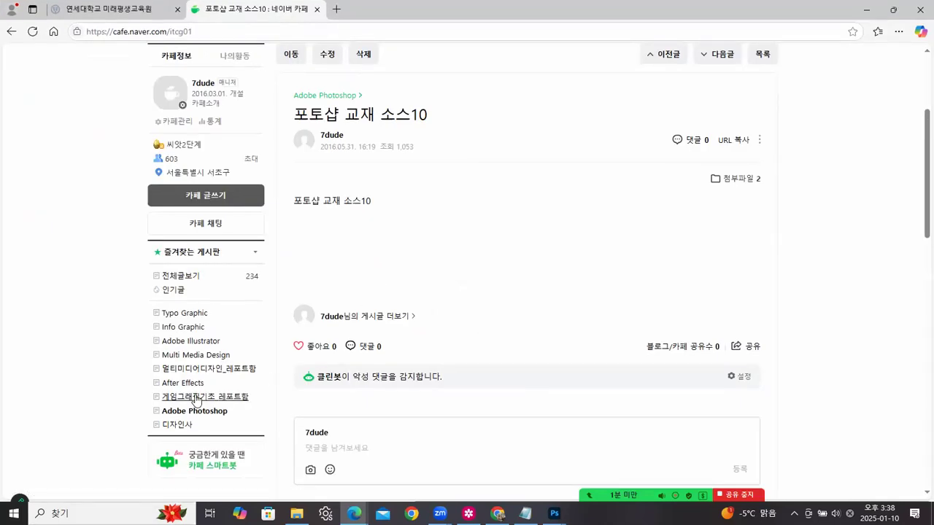
click(192, 326)
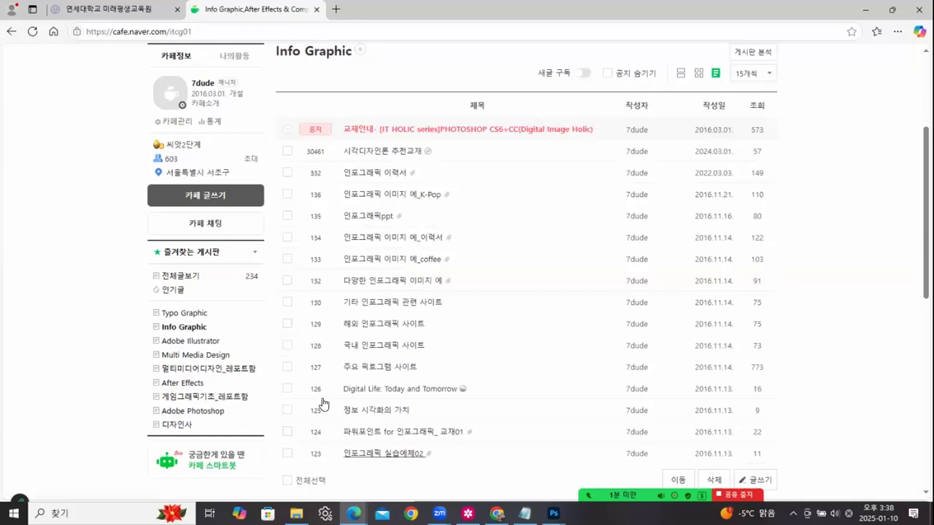
click(322, 328)
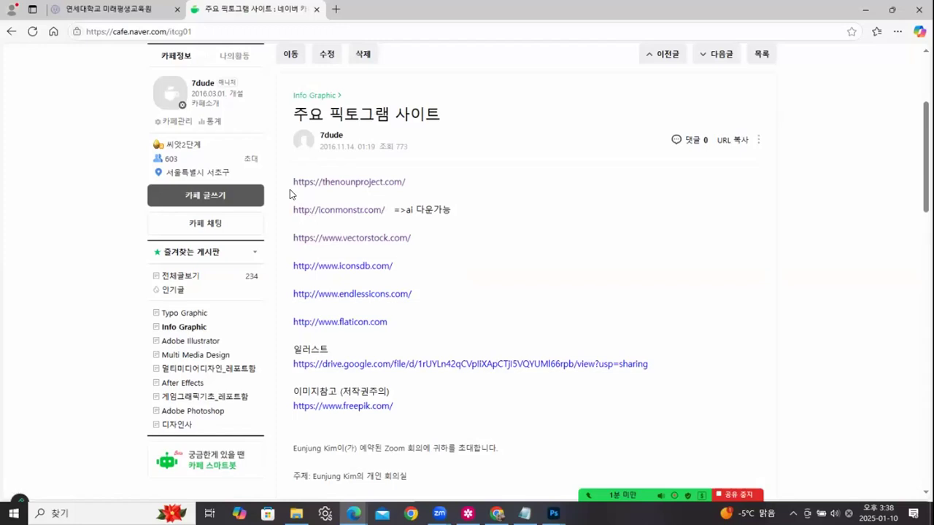
Step: Follow the post's iconmonstr.com link and browse the free icons on the site's home page
click(314, 210)
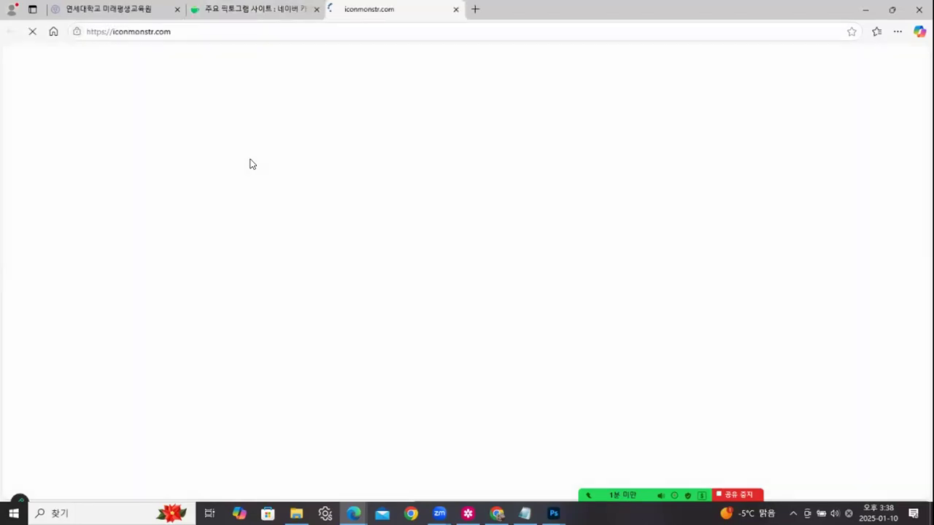
click(421, 276)
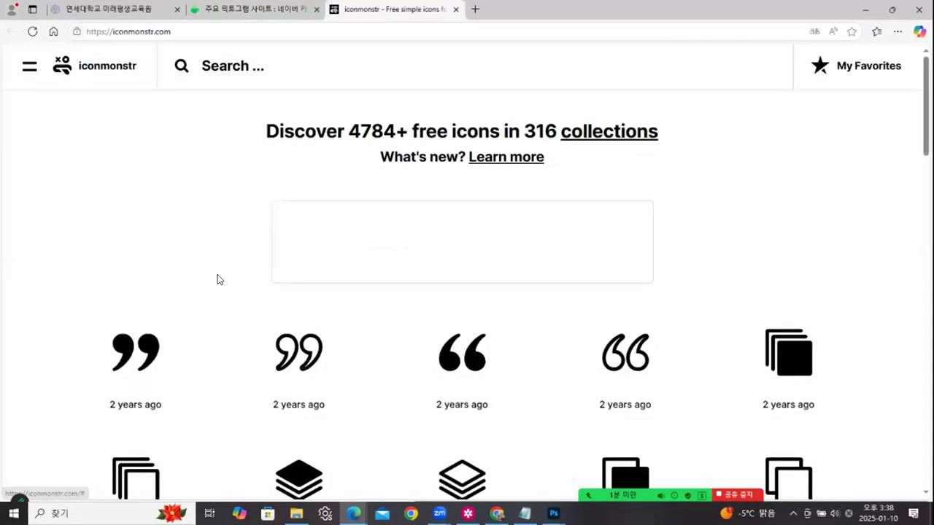
scroll(457, 310, down, 2)
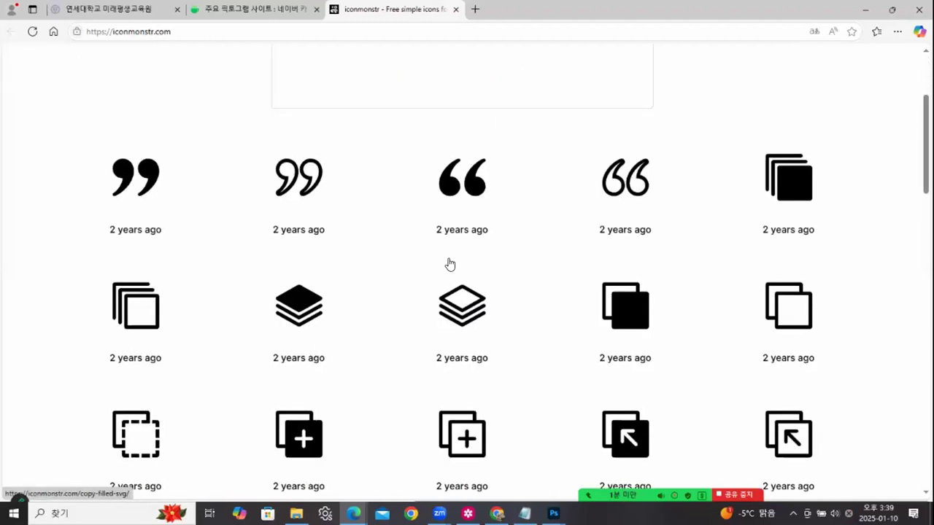
Step: Minimize the browser to return to Photoshop and move the floating ch10-sec02.jpg window slightly left in the workspace
click(866, 11)
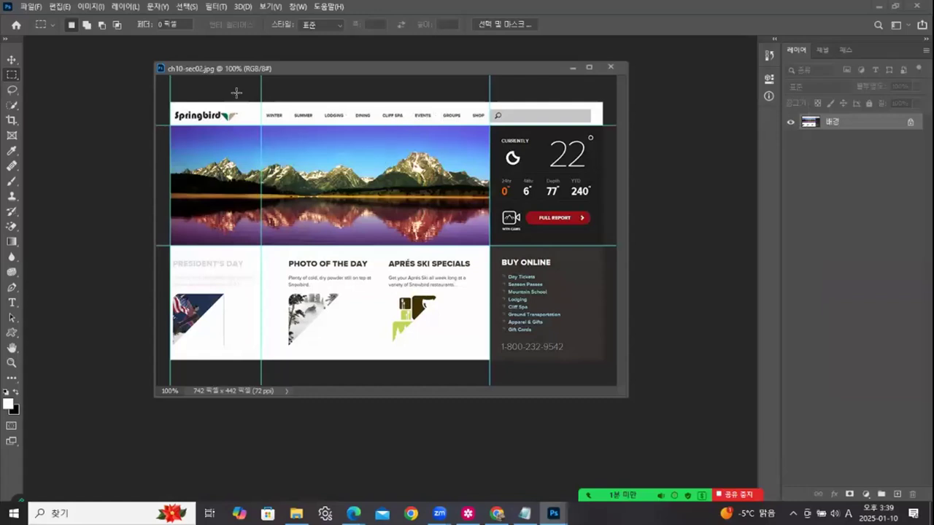
drag(286, 67, 254, 71)
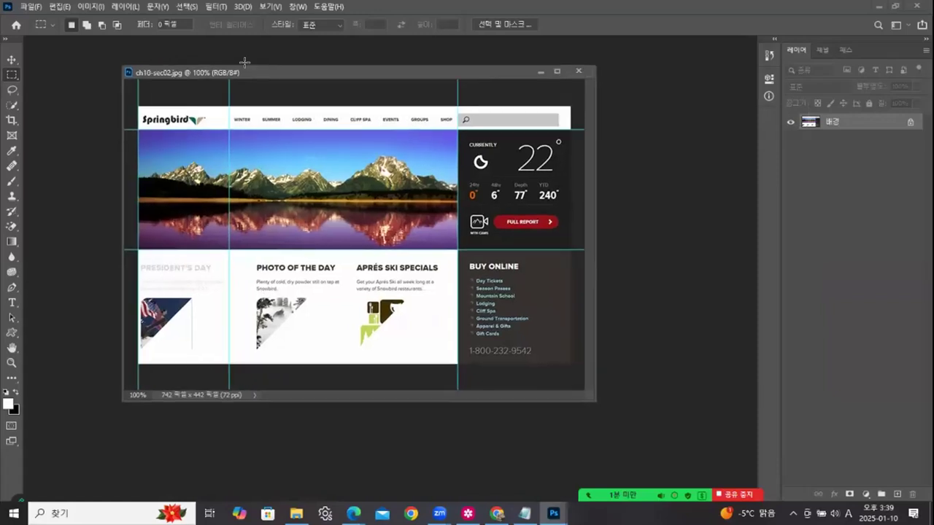